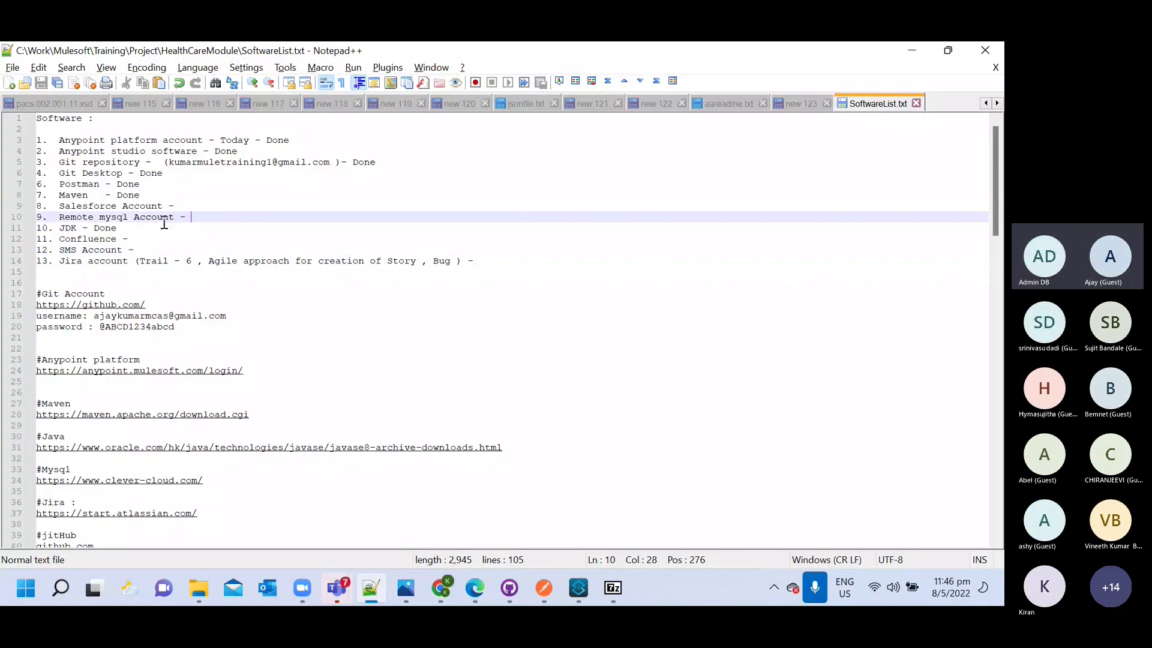
Step: Review the pending software list items and highlight the Salesforce Account and Remote mysql Account lines
click(147, 240)
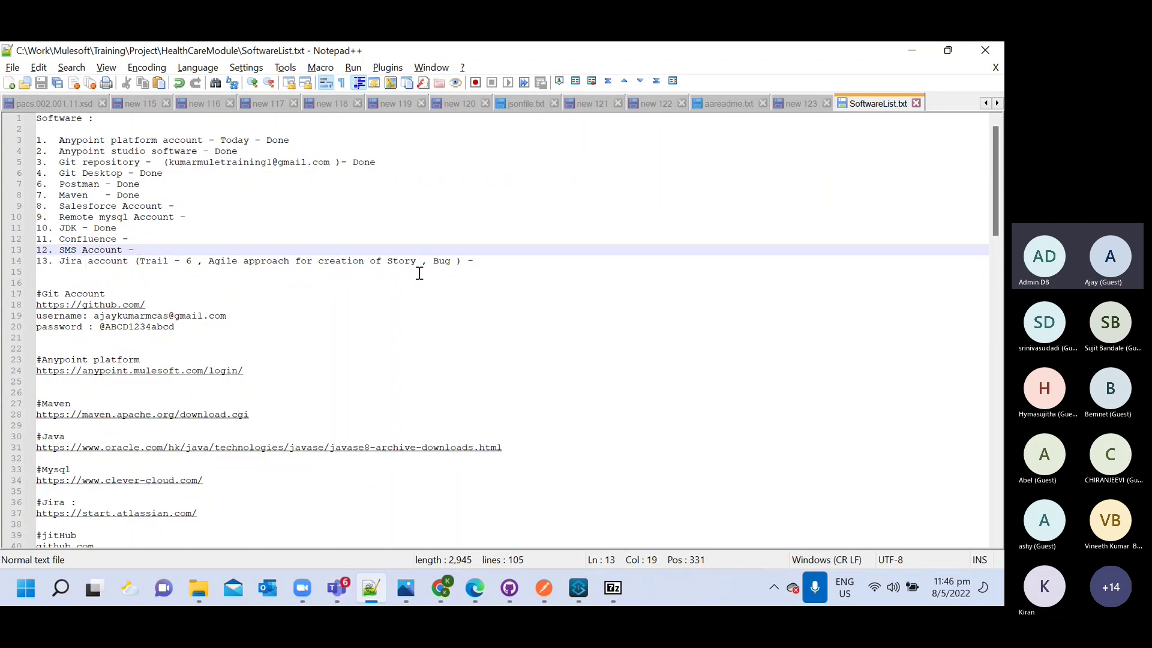
click(483, 262)
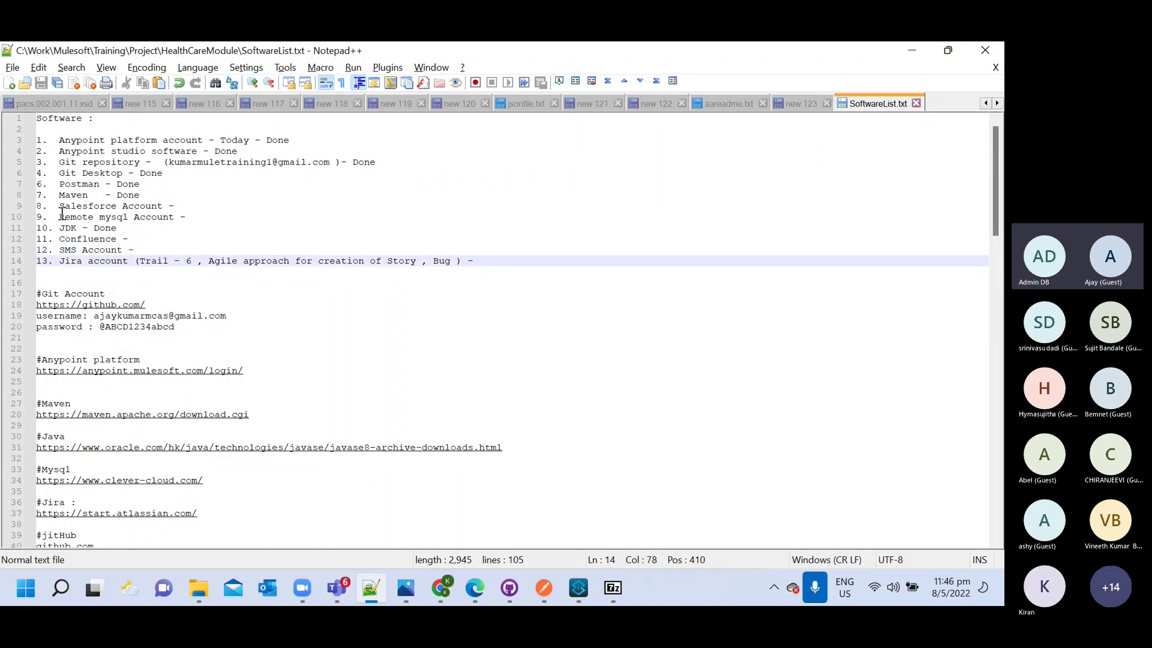
click(195, 217)
key(shift+Up)
key(shift+Home)
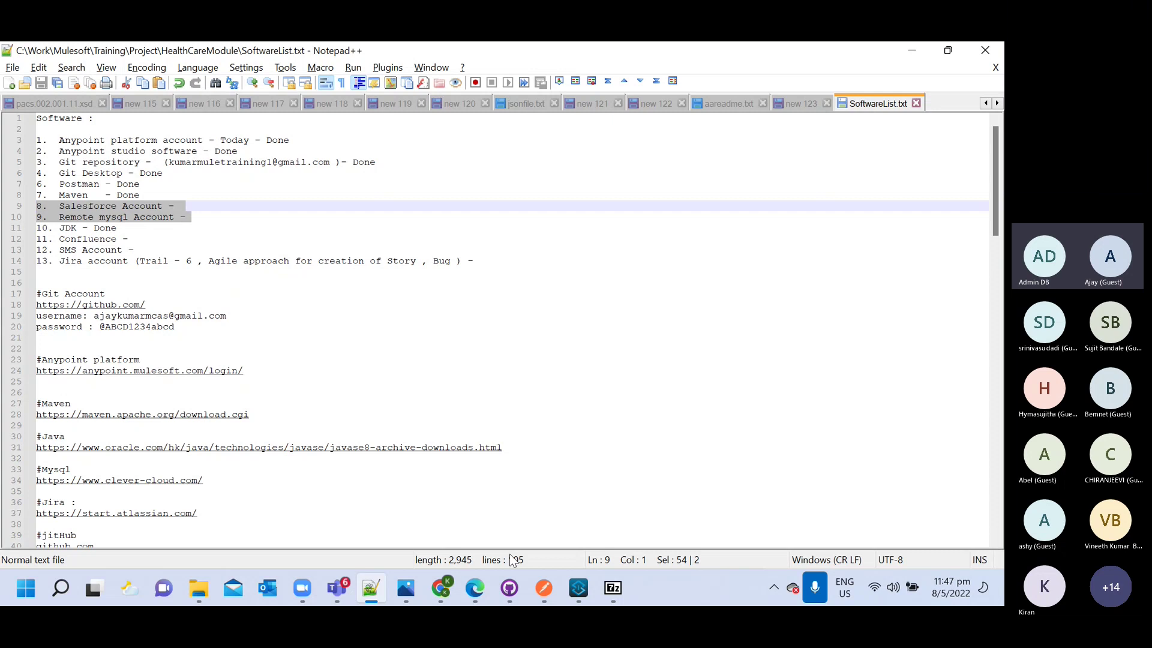
Step: Switch to Chrome and open the Salesforce Developer Edition signup page, developer.salesforce.com/signup, in a new tab
click(443, 588)
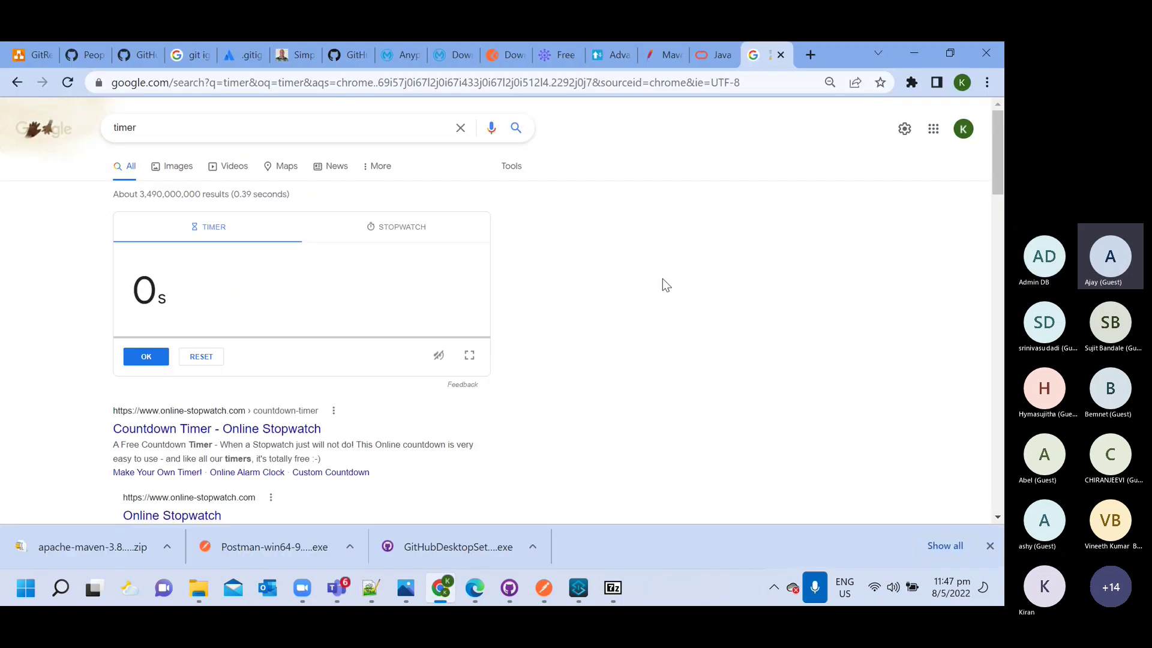
click(811, 59)
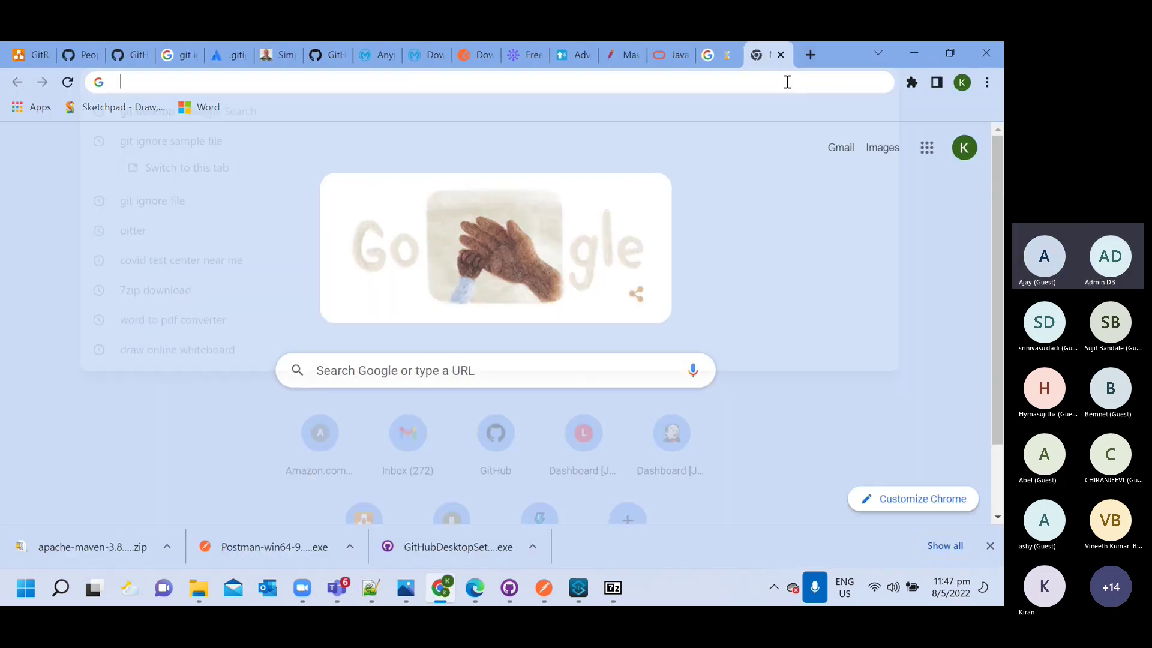
text(sales)
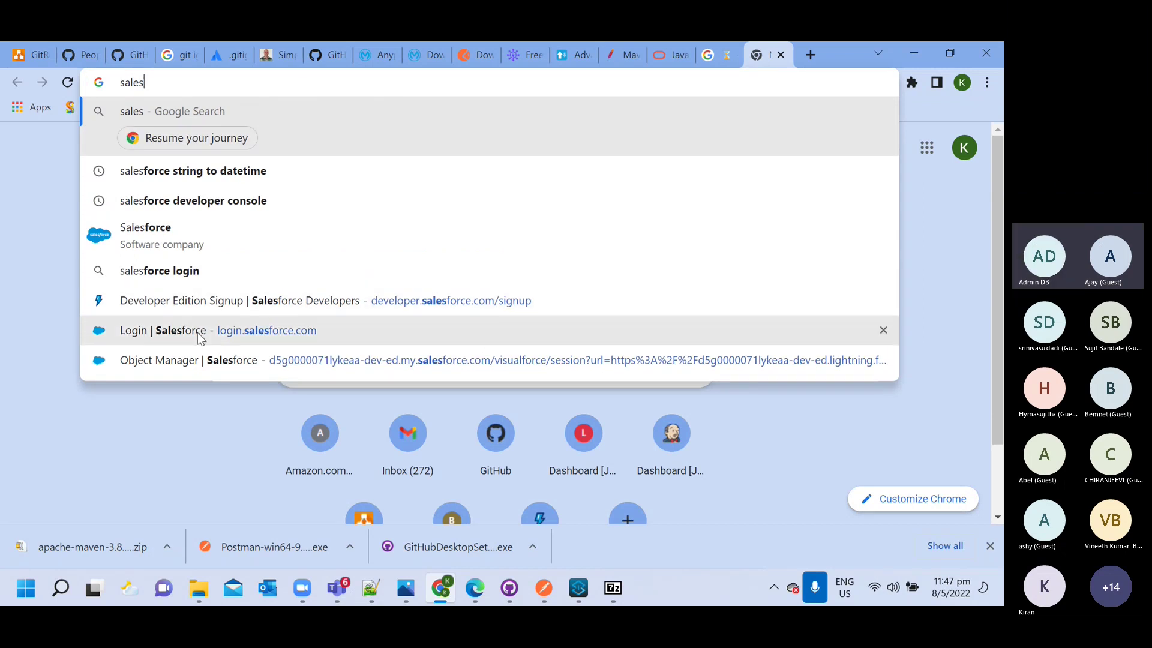
click(454, 304)
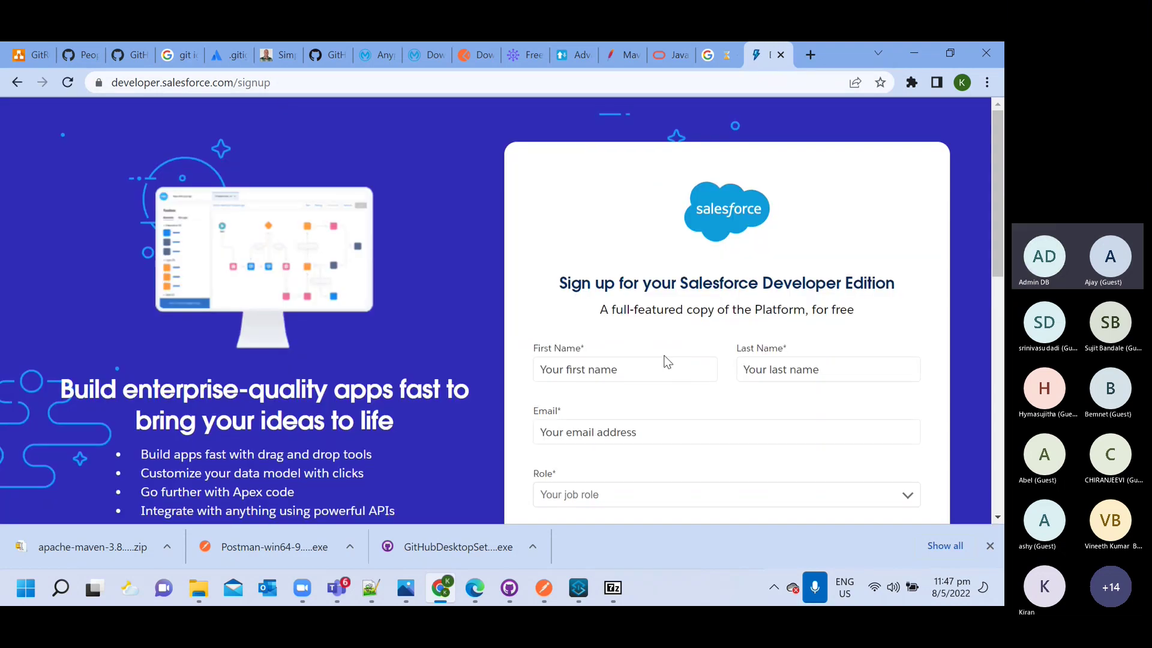
Step: Examine the required fields of the Developer Edition signup form, from first name to username, and its sign-up option
scroll(663, 360, down, 2)
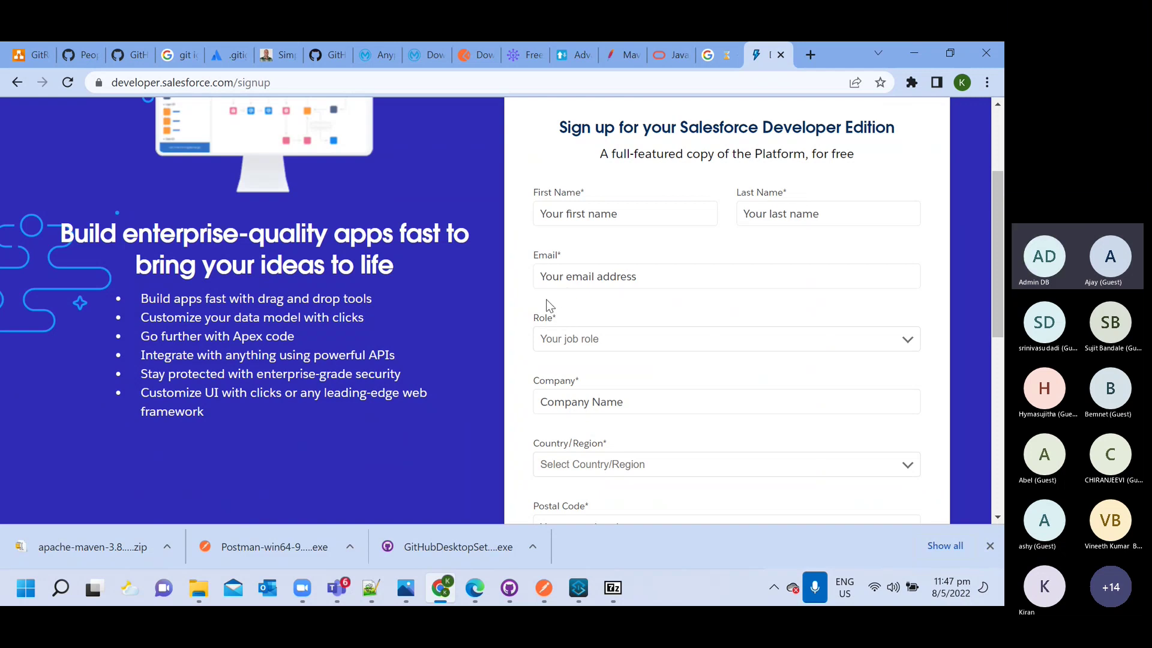
scroll(546, 327, down, 1)
scroll(581, 322, down, 3)
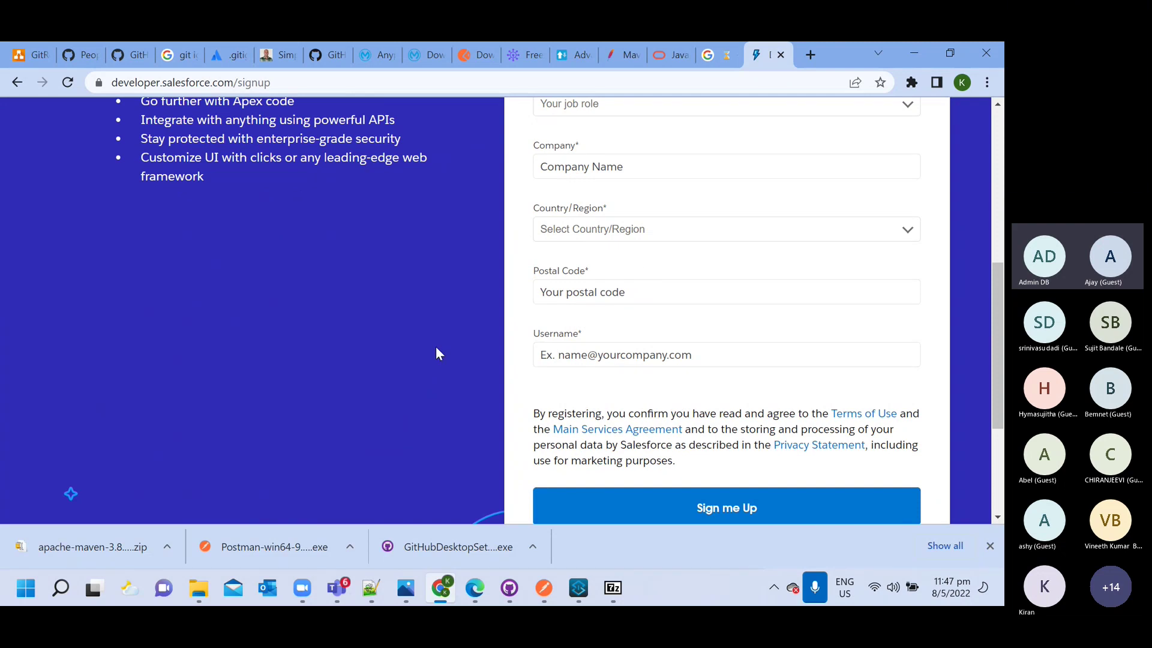
scroll(641, 351, down, 3)
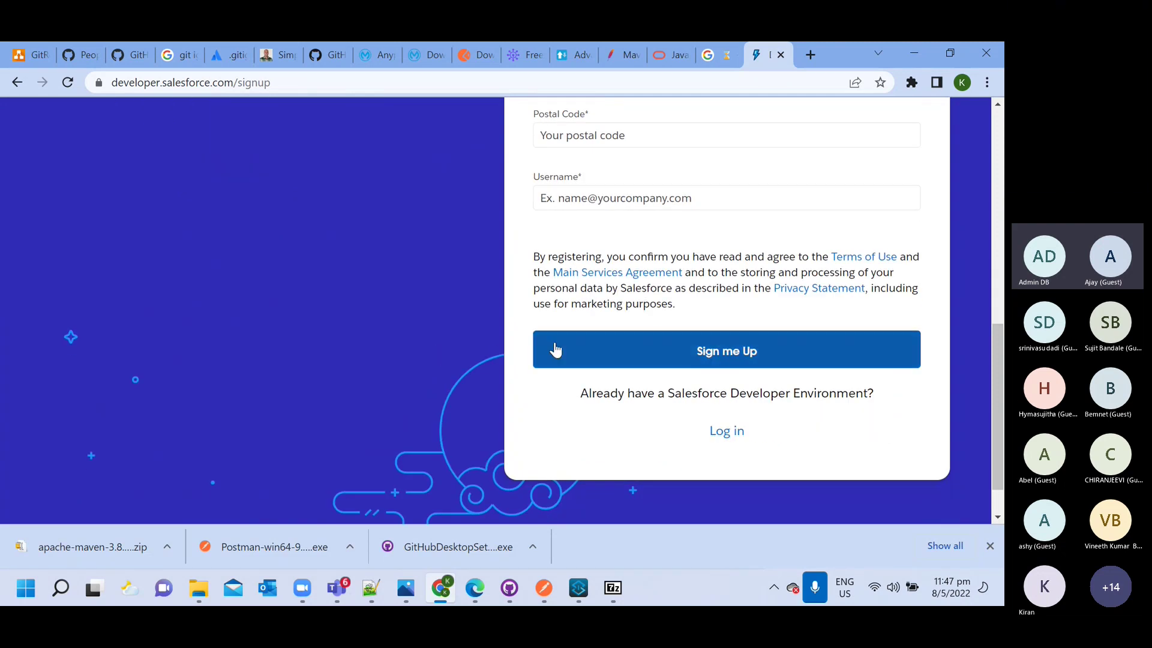
scroll(604, 368, up, 3)
scroll(738, 499, up, 4)
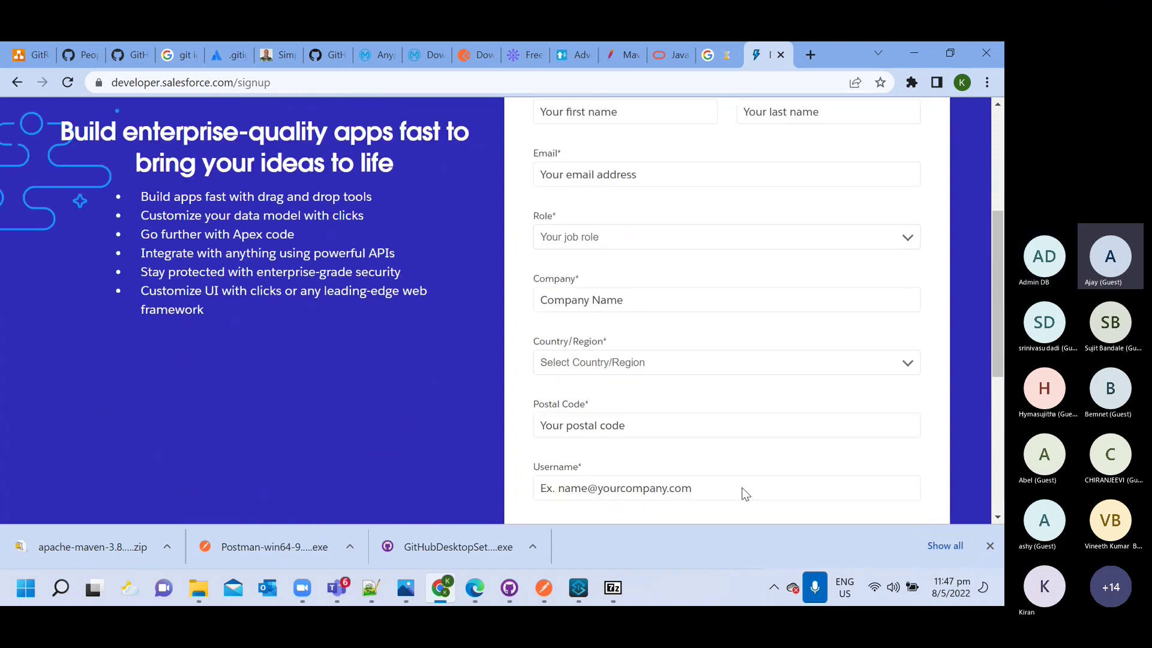
scroll(729, 419, down, 1)
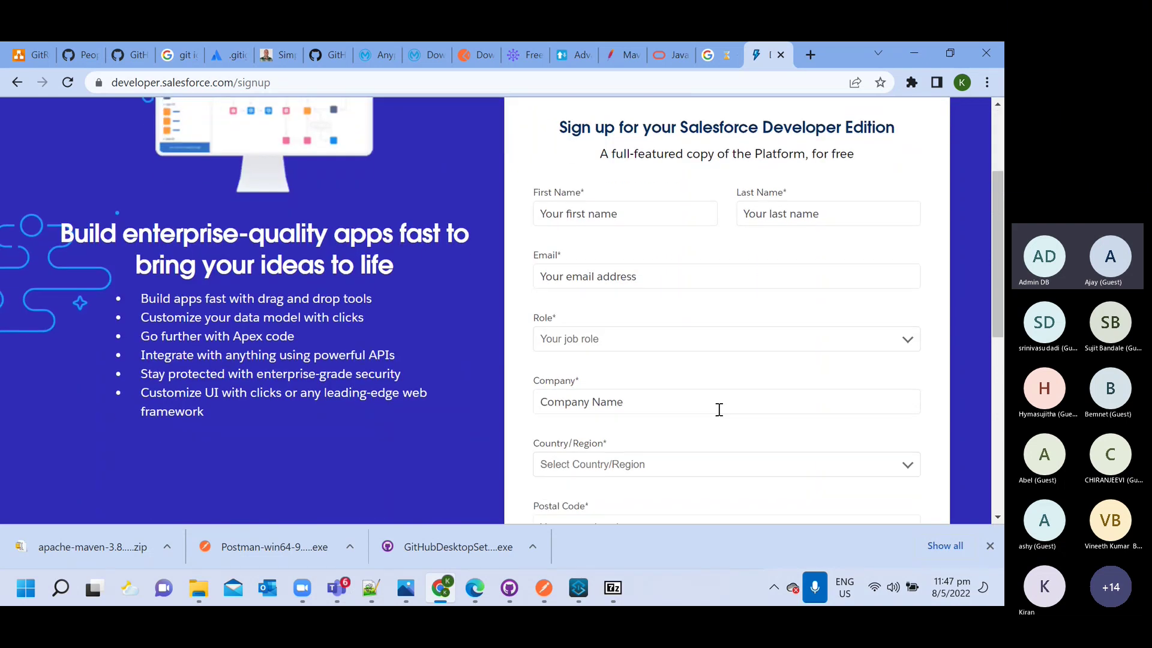
Step: Try to add the copied signup page address after the existing Salesforce registration link in SoftwareList.txt in Notepad++
click(290, 84)
key(ctrl+c)
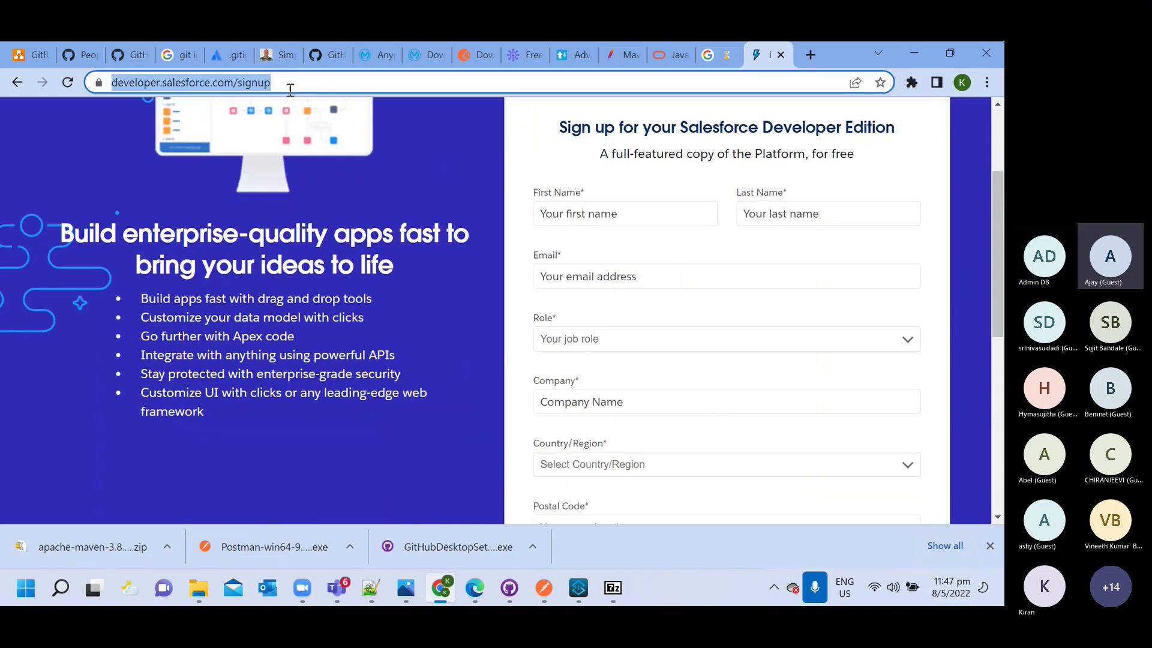
key(super+Tab)
click(282, 144)
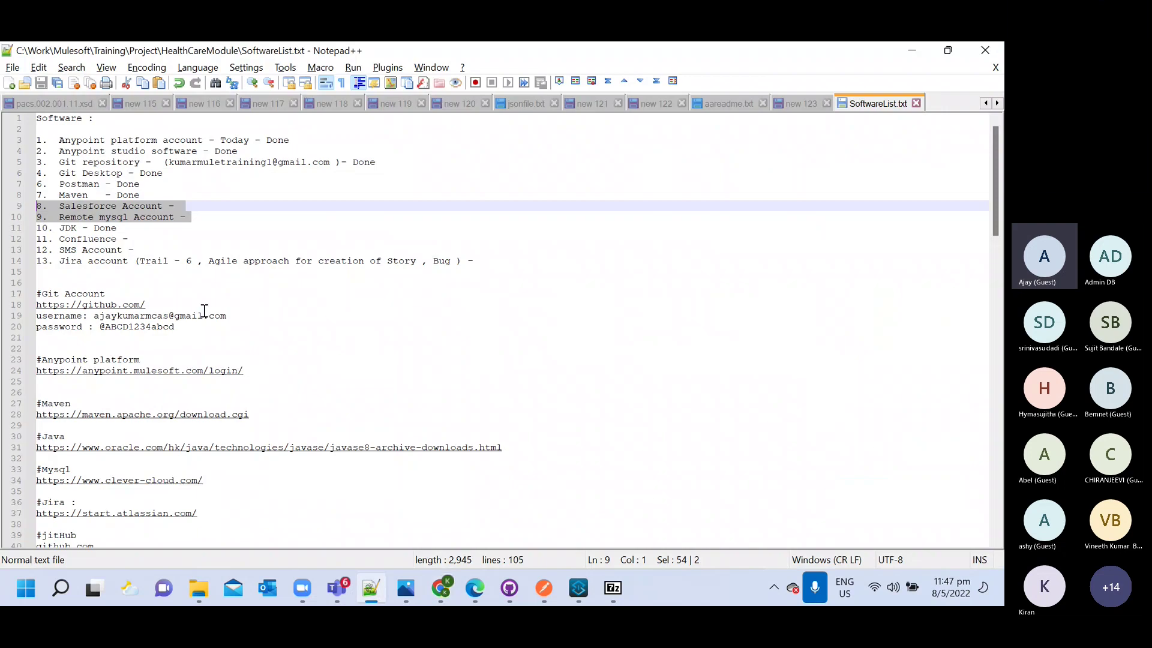
scroll(132, 393, down, 3)
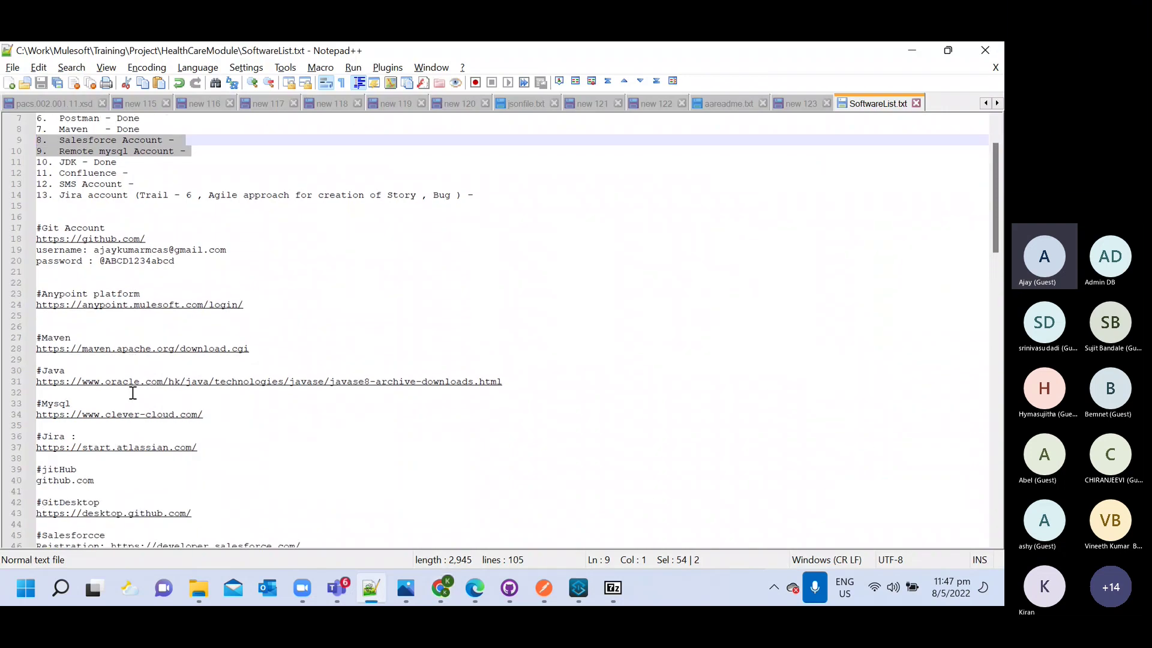
scroll(132, 393, down, 4)
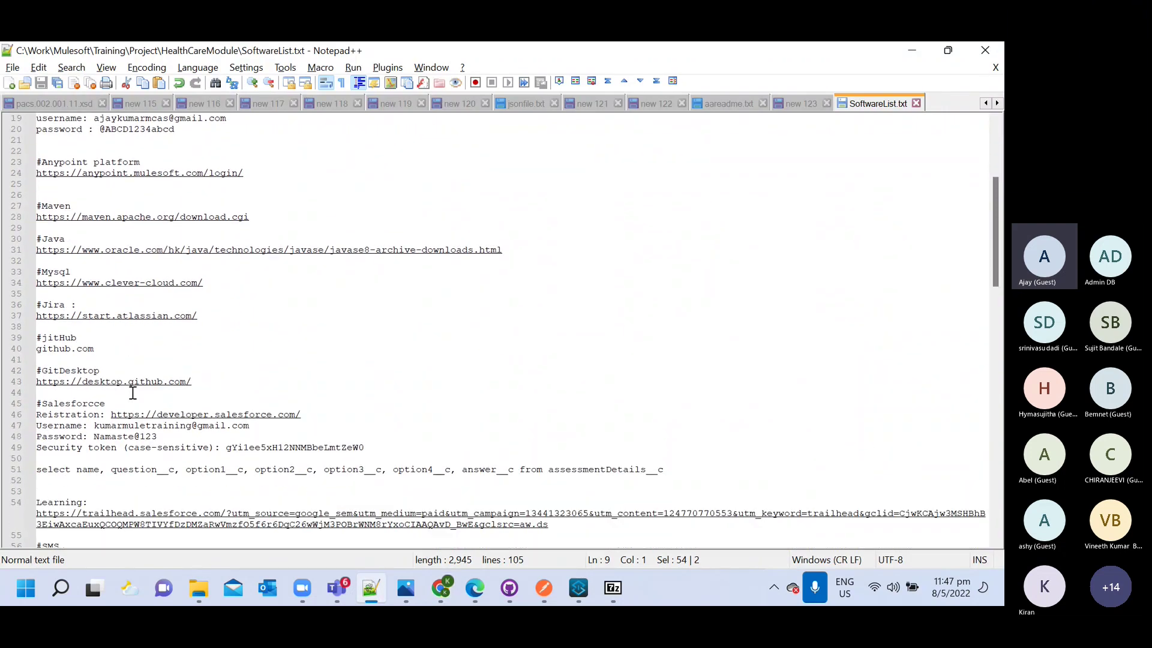
click(317, 382)
key(ctrl+v)
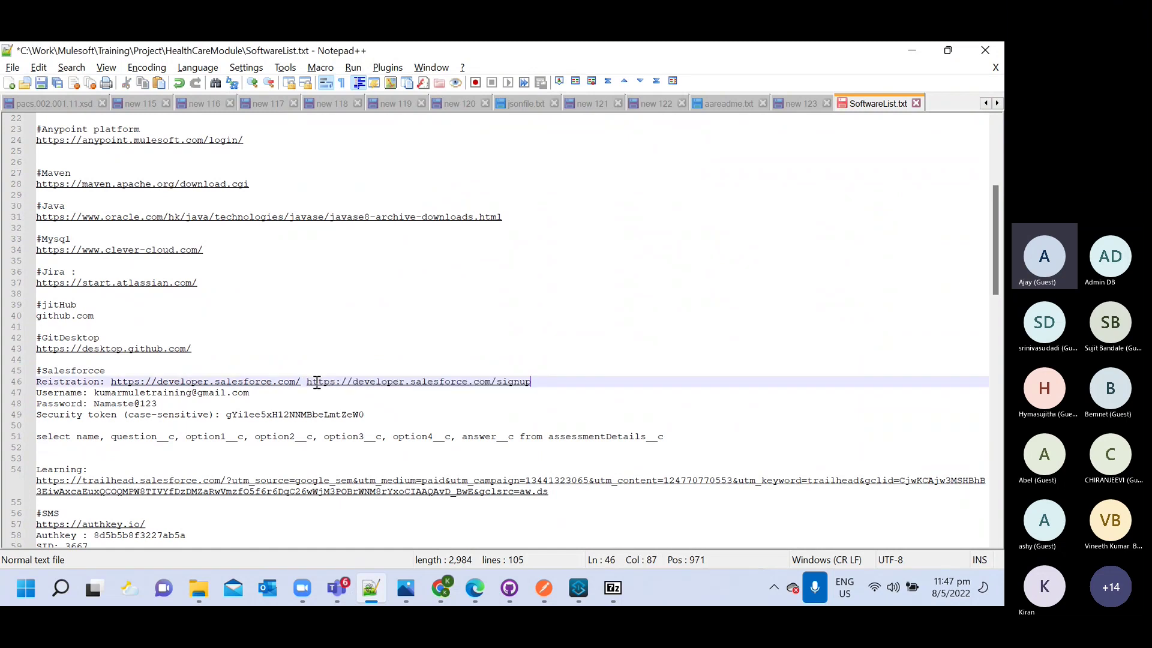
key(ctrl+z)
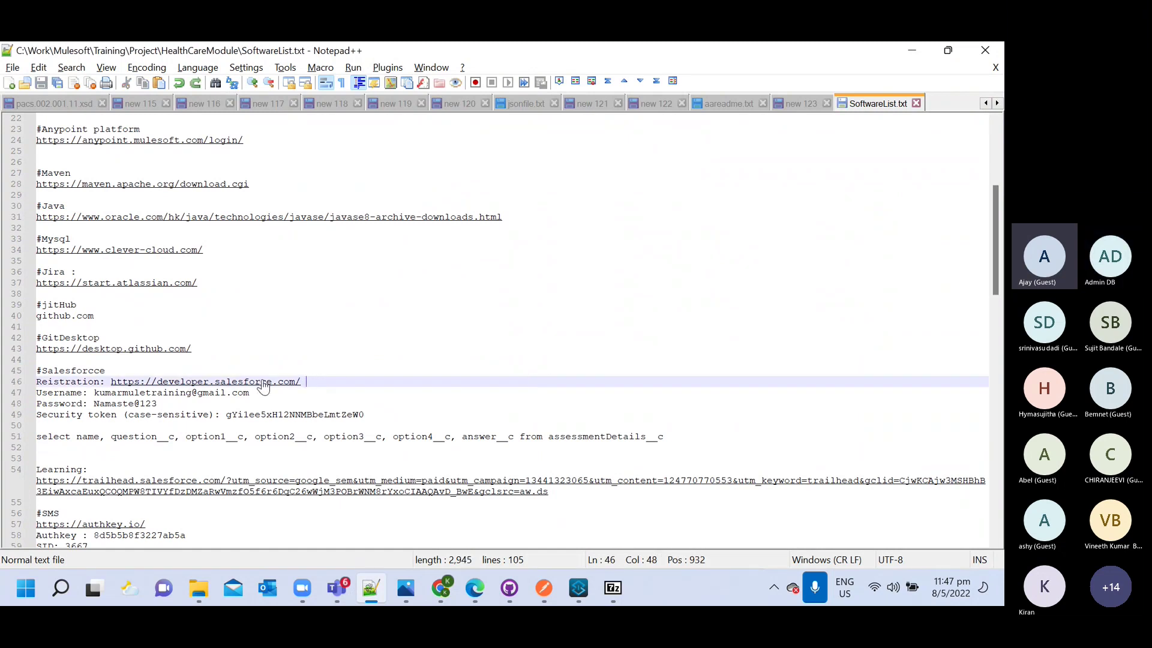
Step: Return to Chrome, log in to the existing Salesforce developer account with the saved credentials, and dismiss the notification request
key(alt+Tab)
scroll(732, 300, down, 5)
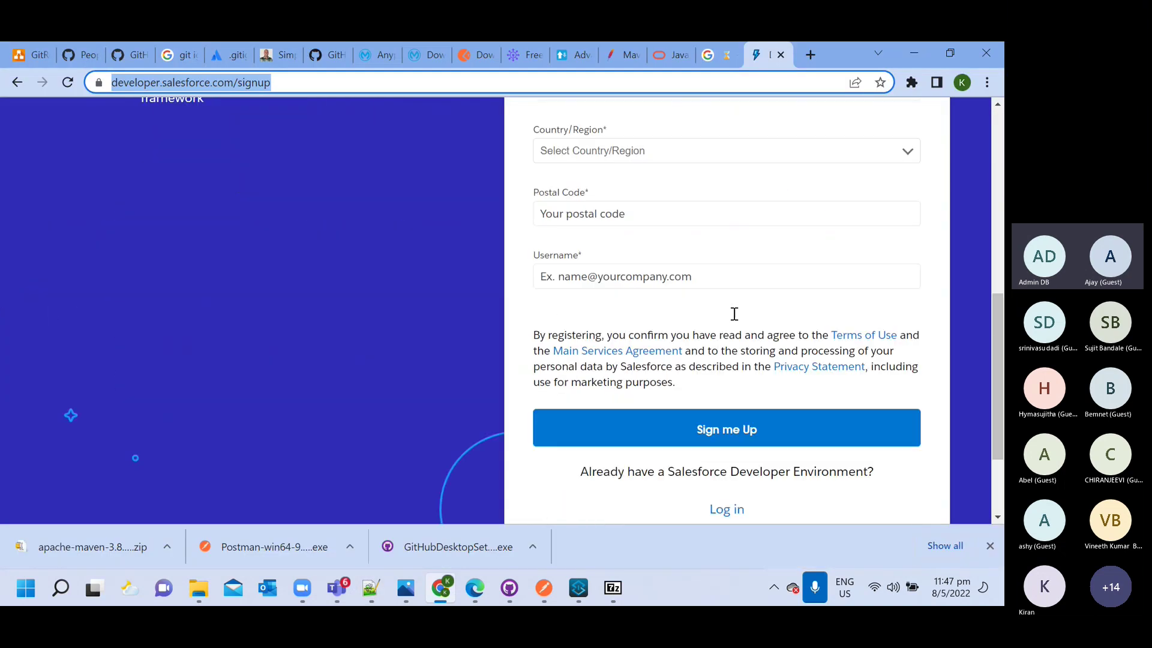
scroll(733, 318, down, 2)
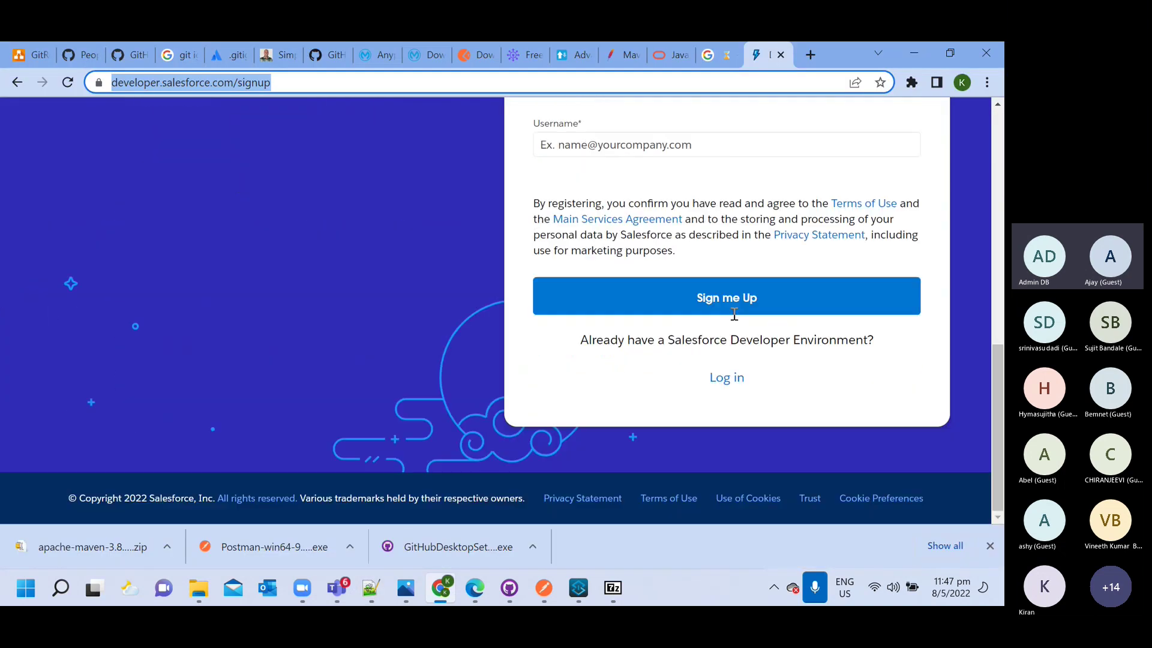
click(727, 378)
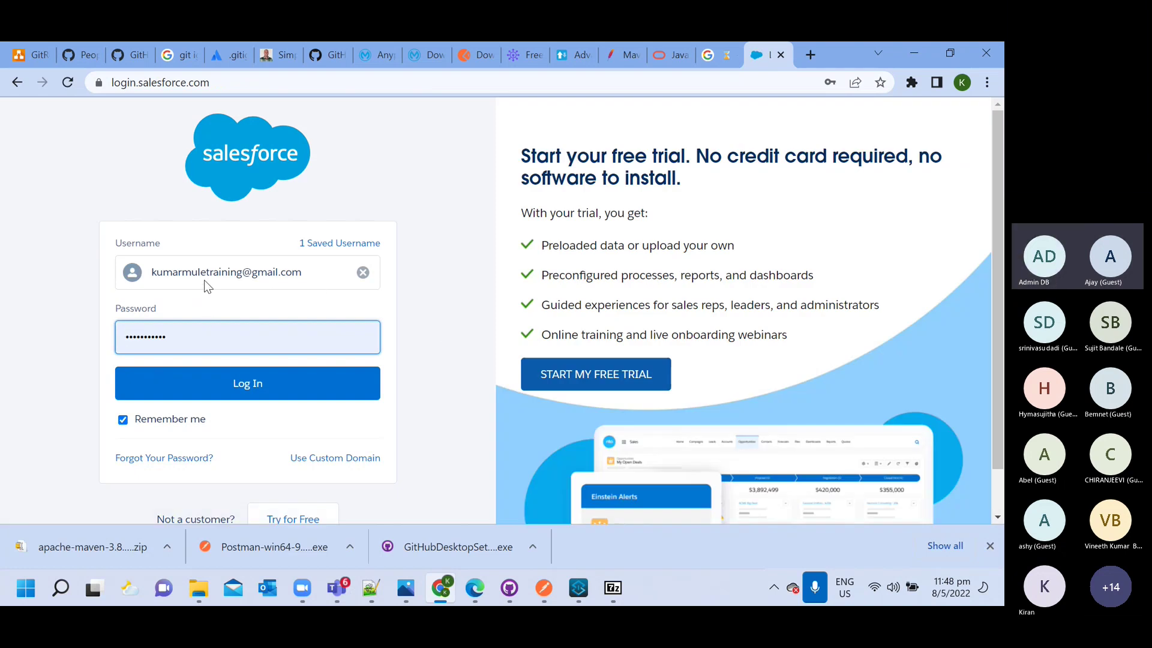
click(223, 393)
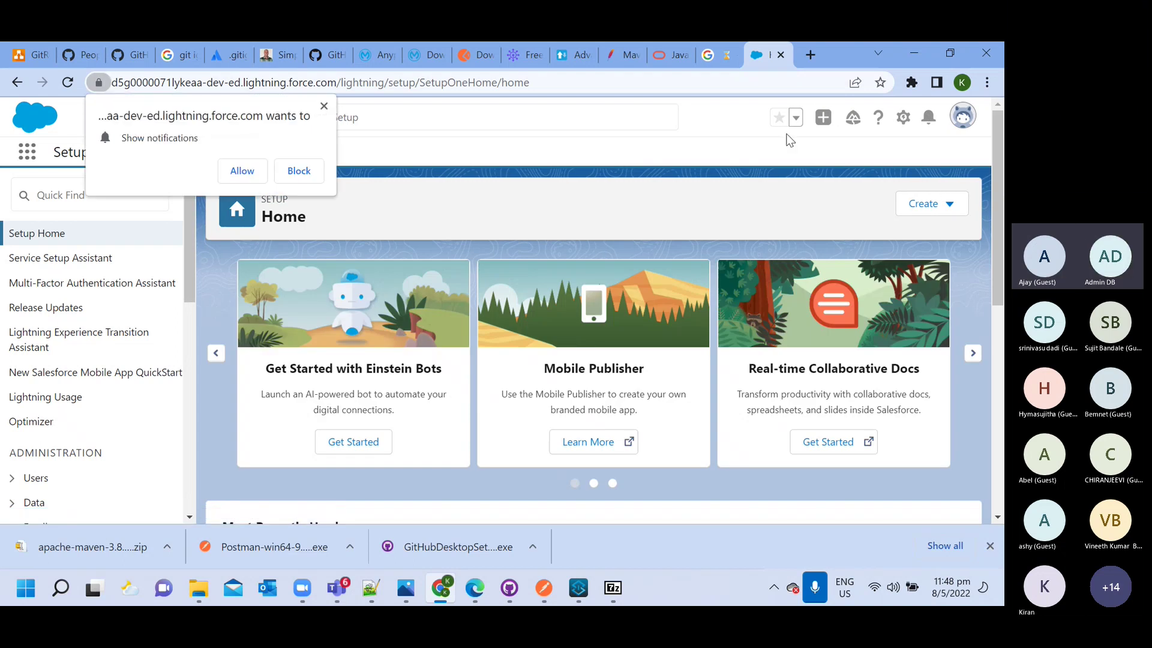
click(324, 107)
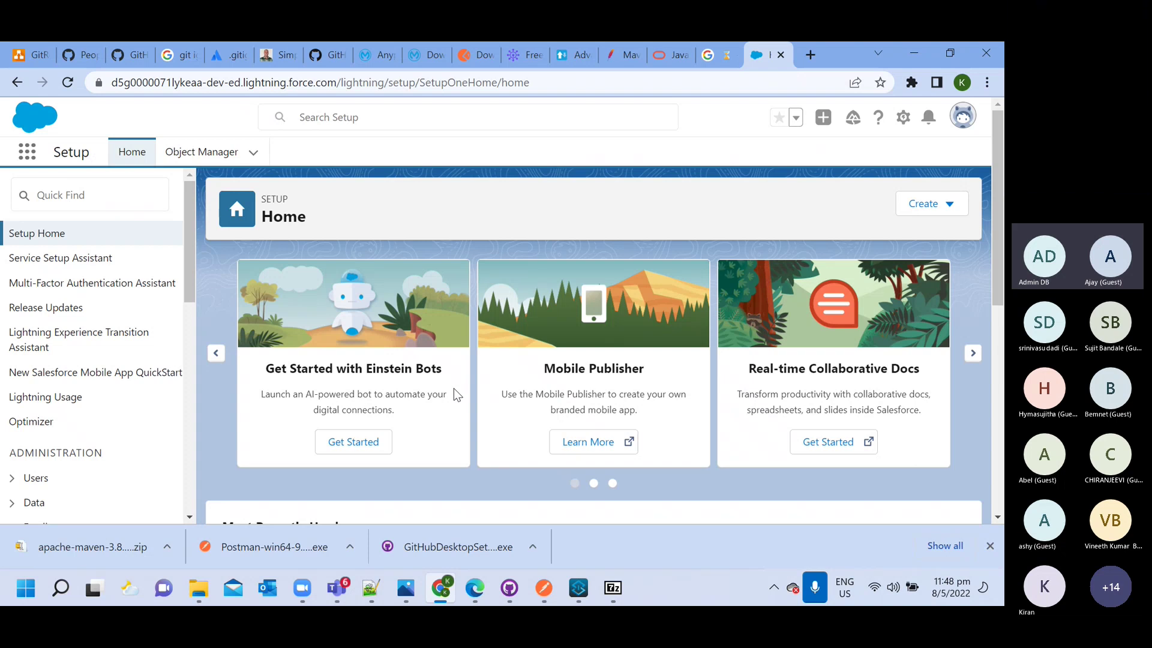
Step: Look through the Setup navigation categories under Administration, Platform Tools and Settings, and the most recently used items
scroll(127, 446, down, 5)
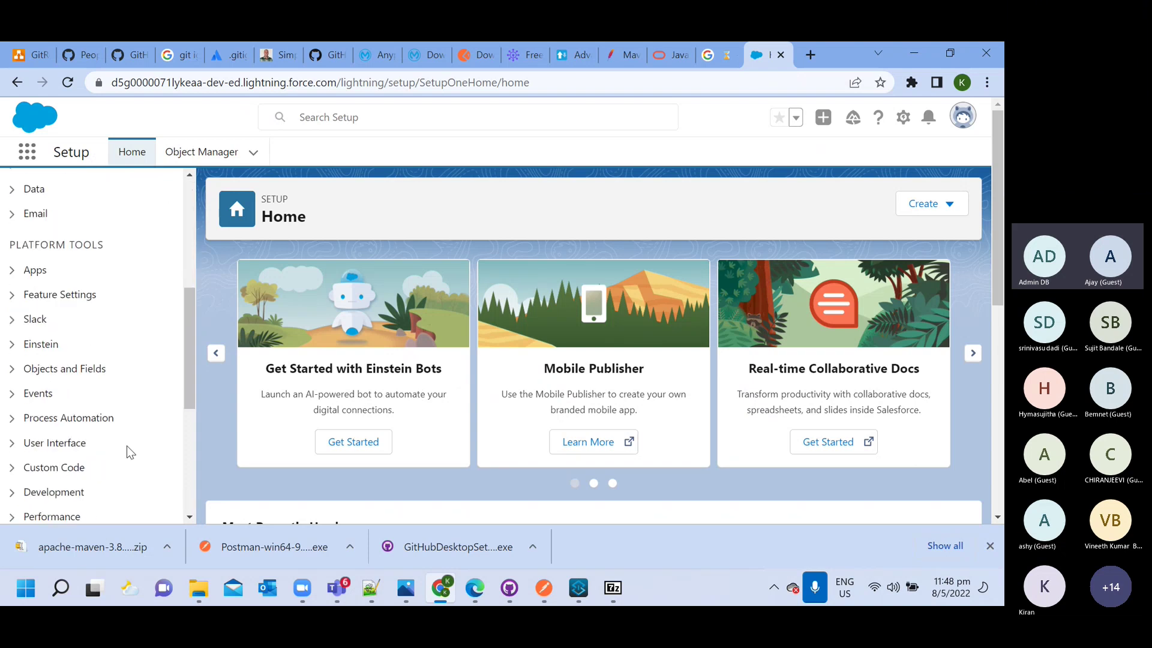
scroll(90, 438, down, 5)
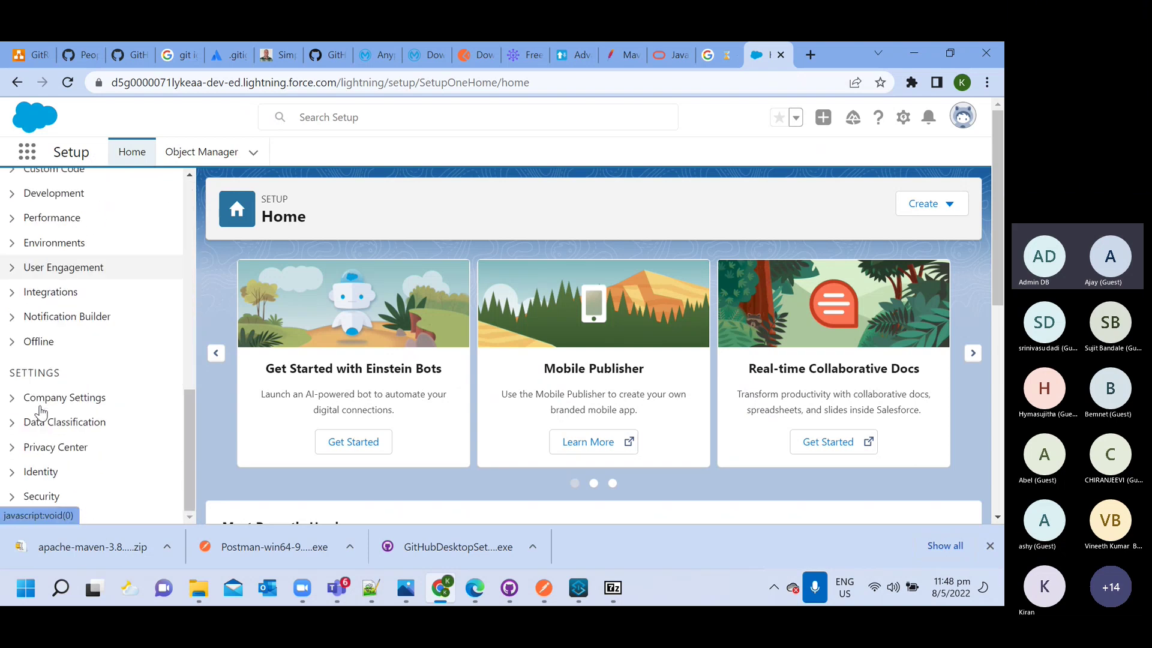
scroll(84, 369, up, 4)
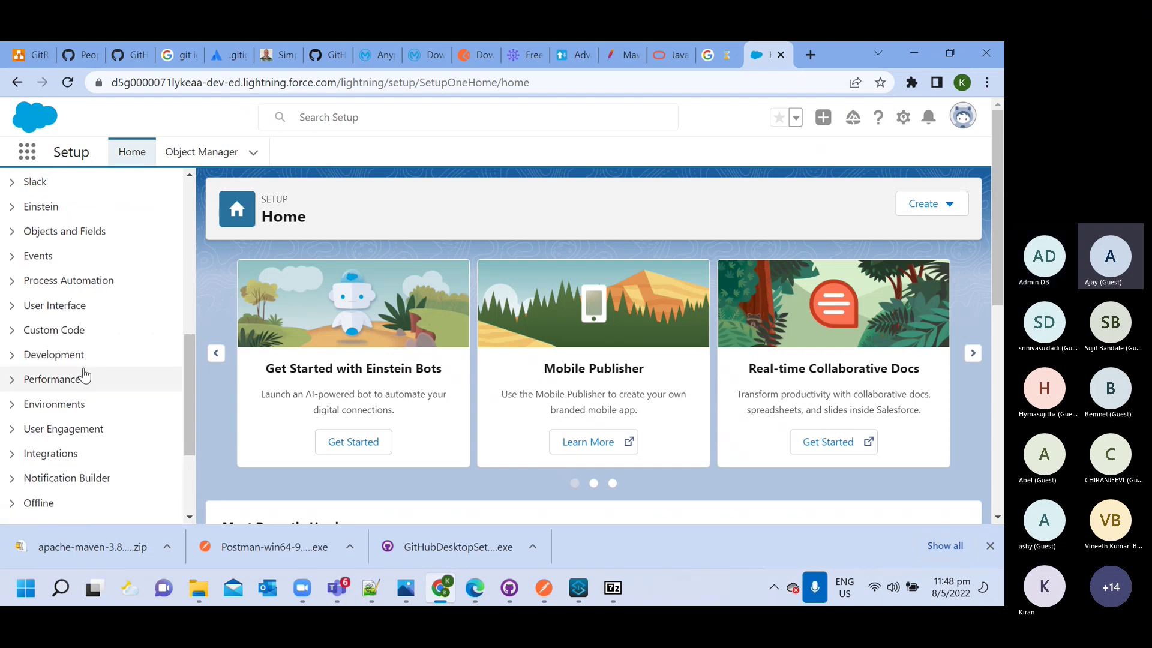
scroll(84, 377, up, 8)
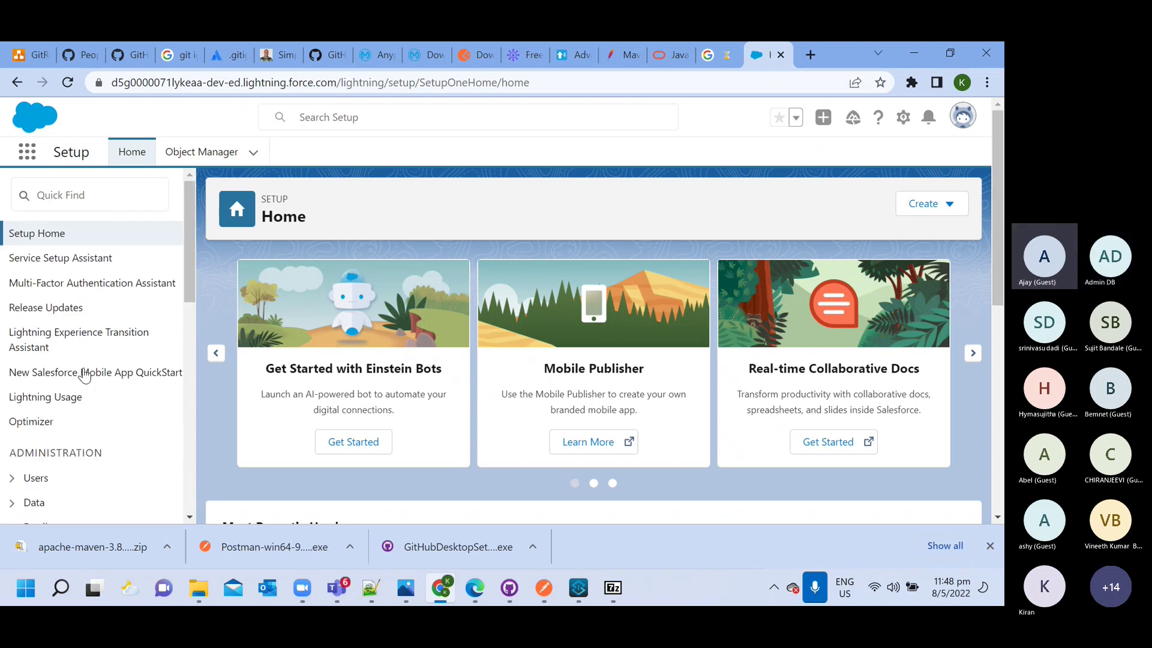
scroll(84, 375, down, 8)
scroll(84, 375, up, 9)
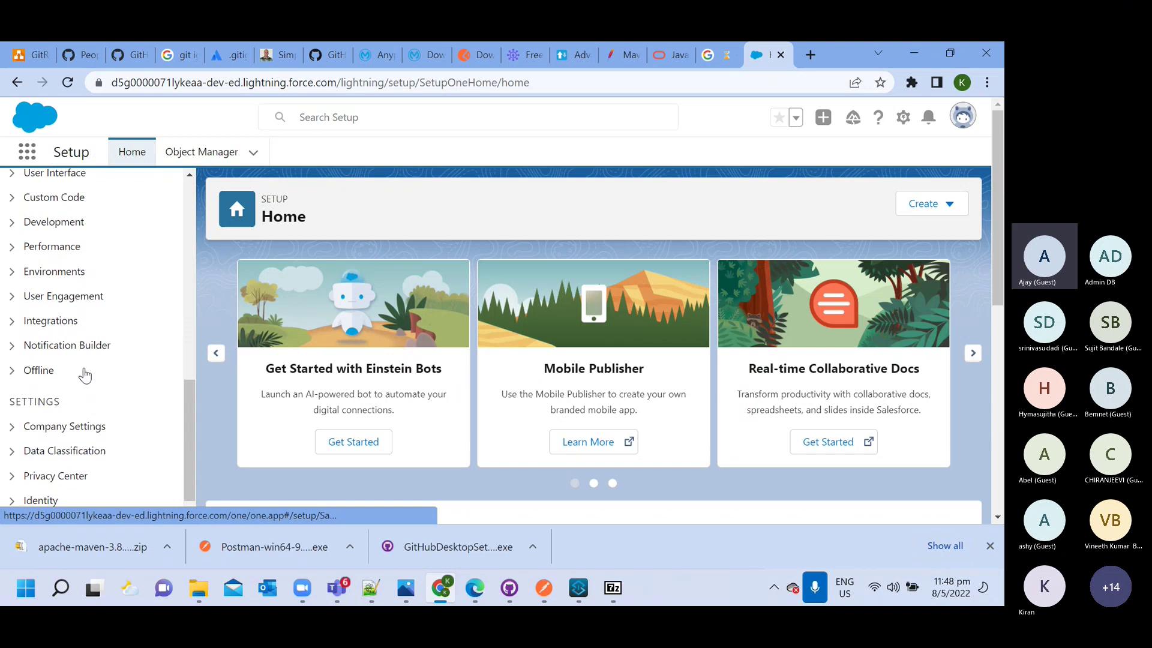
scroll(84, 374, down, 8)
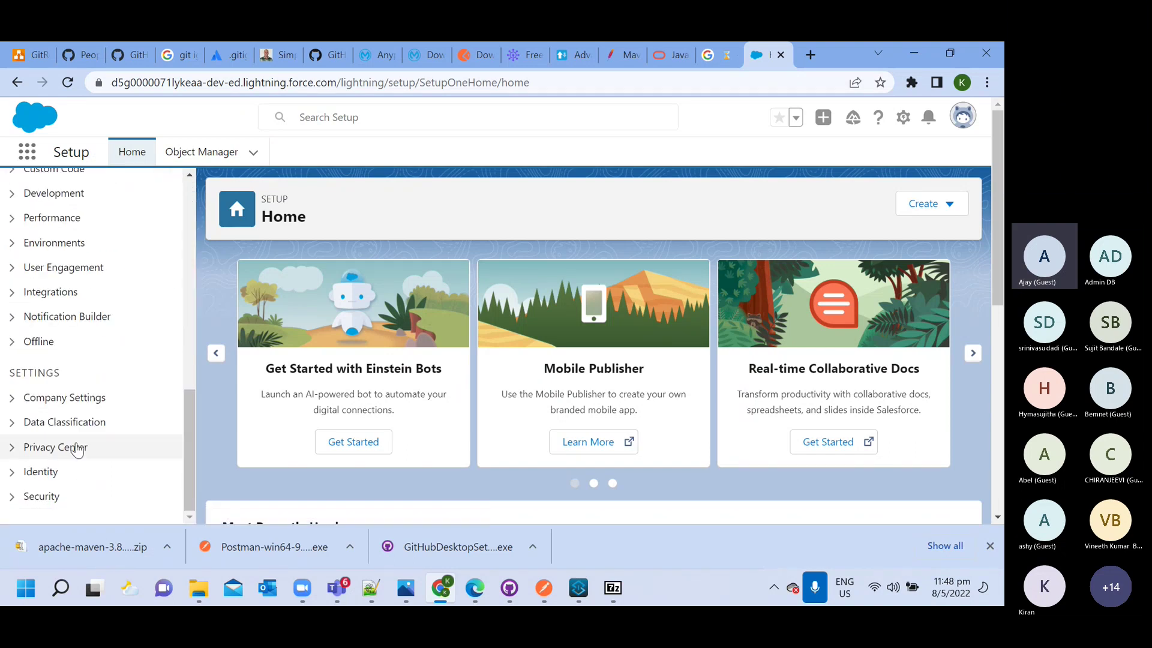
scroll(48, 451, down, 5)
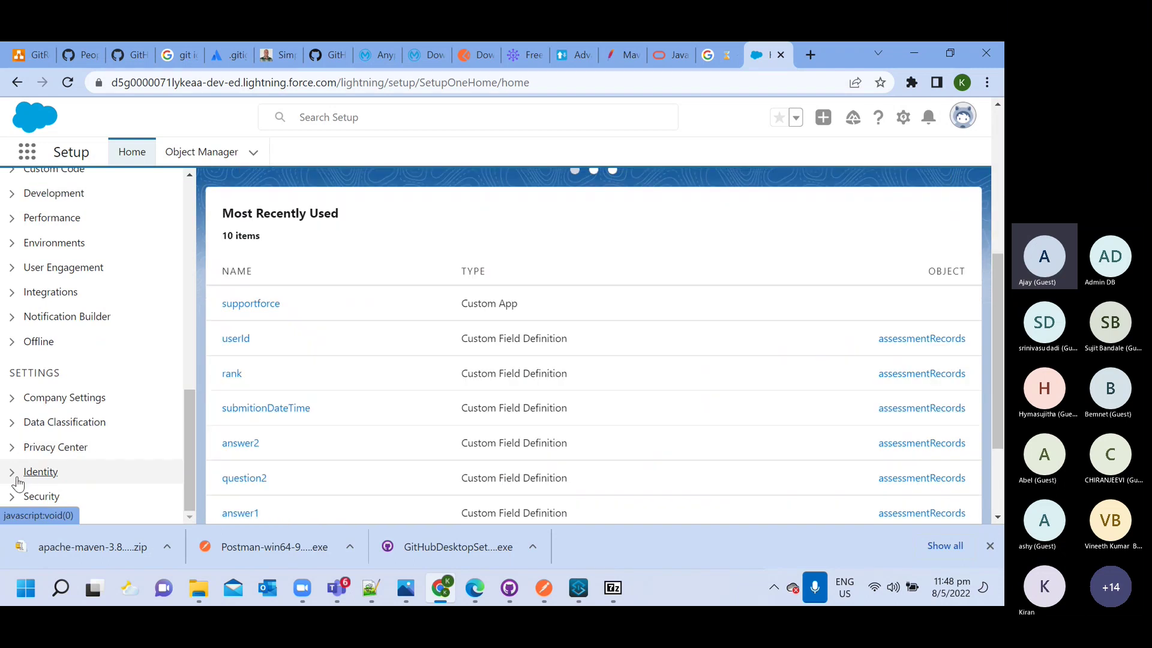
Step: Expand the Identity category under Settings and examine its entries
click(14, 475)
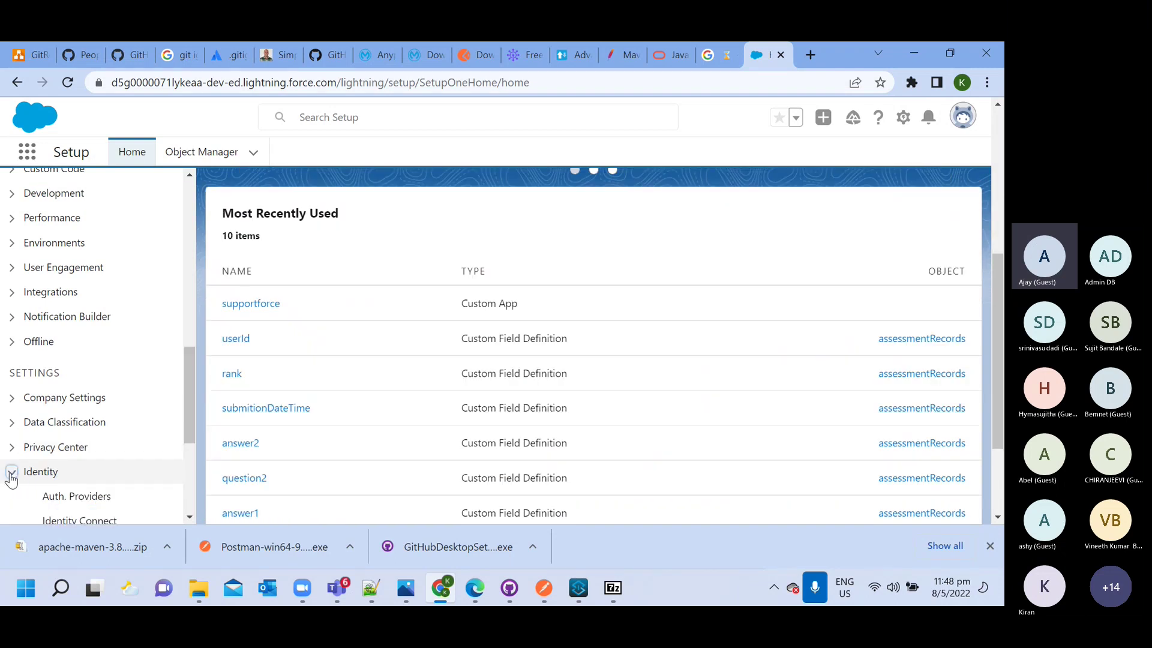
scroll(31, 463, down, 3)
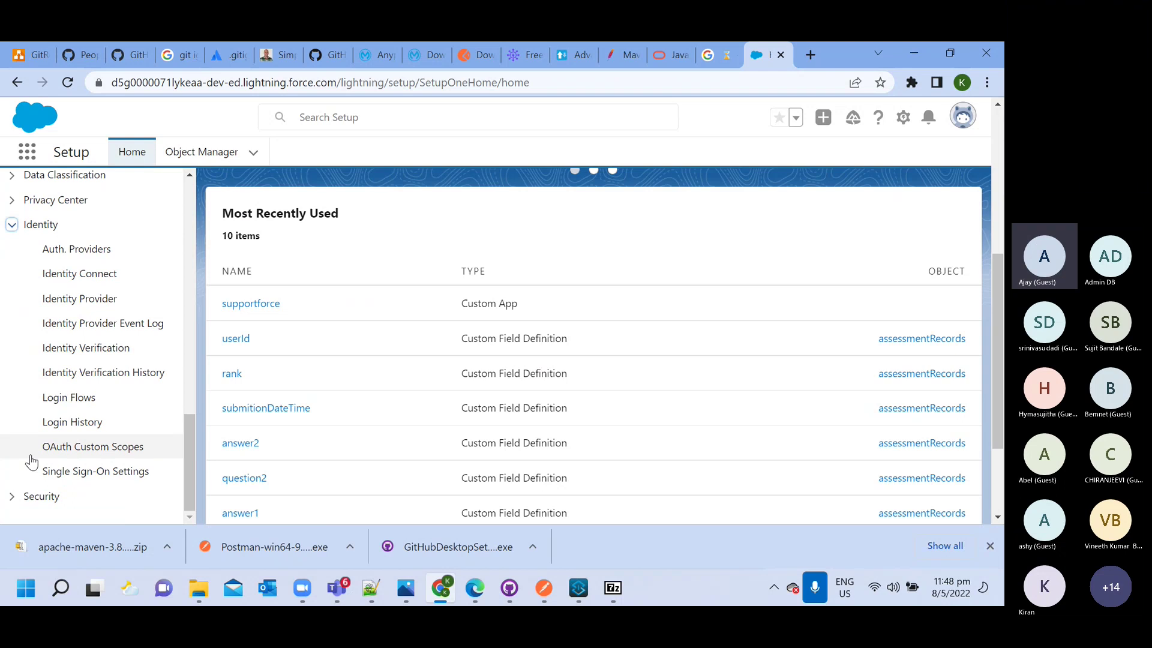
scroll(31, 462, up, 2)
scroll(31, 462, down, 2)
Step: Expand the Security category under Settings and look through its options
click(14, 498)
scroll(27, 468, down, 5)
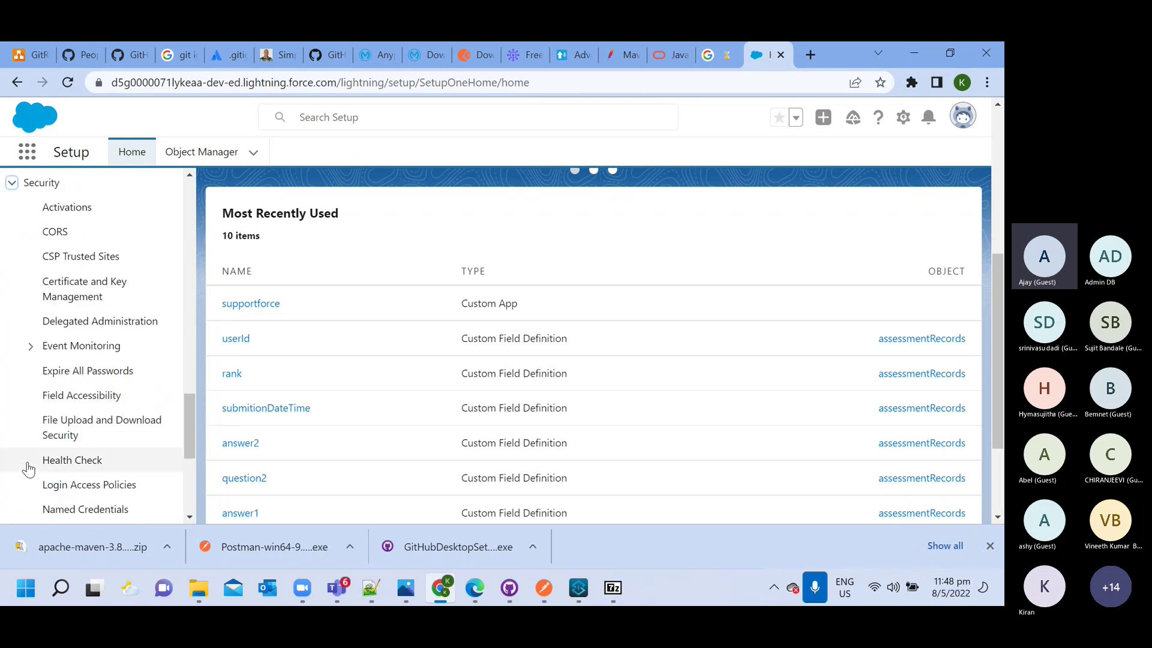
scroll(28, 468, down, 3)
scroll(29, 468, down, 2)
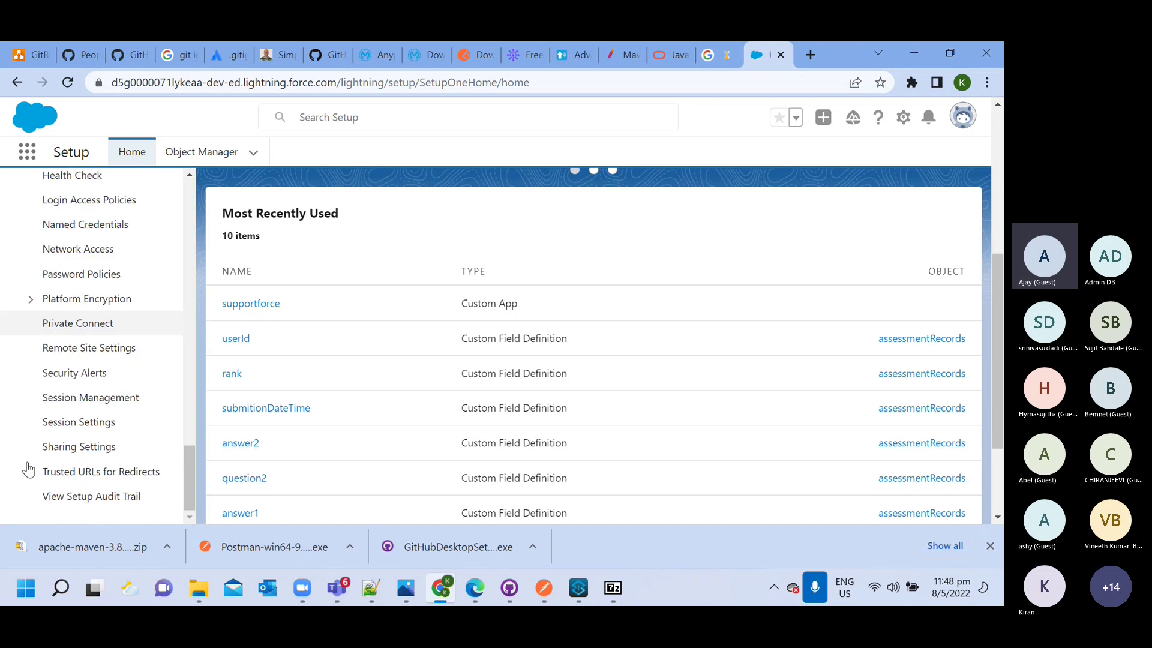
scroll(28, 468, up, 5)
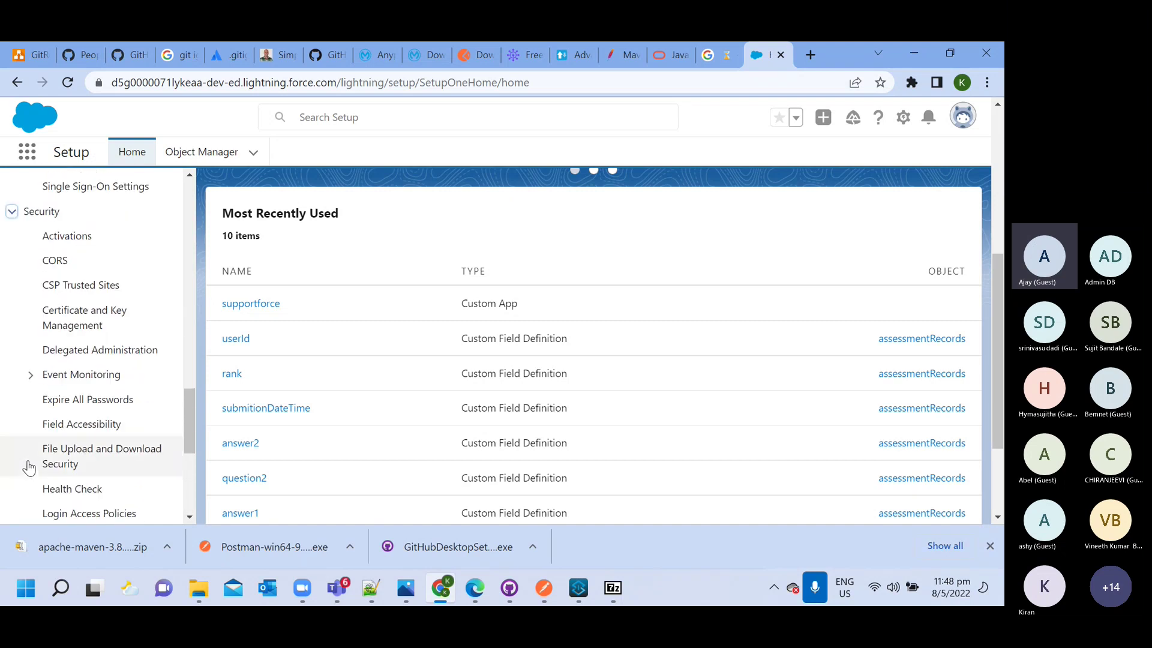
Step: Open the Object Manager from Objects and Fields under Platform Tools and look through the list of objects
scroll(28, 468, up, 3)
scroll(30, 468, up, 4)
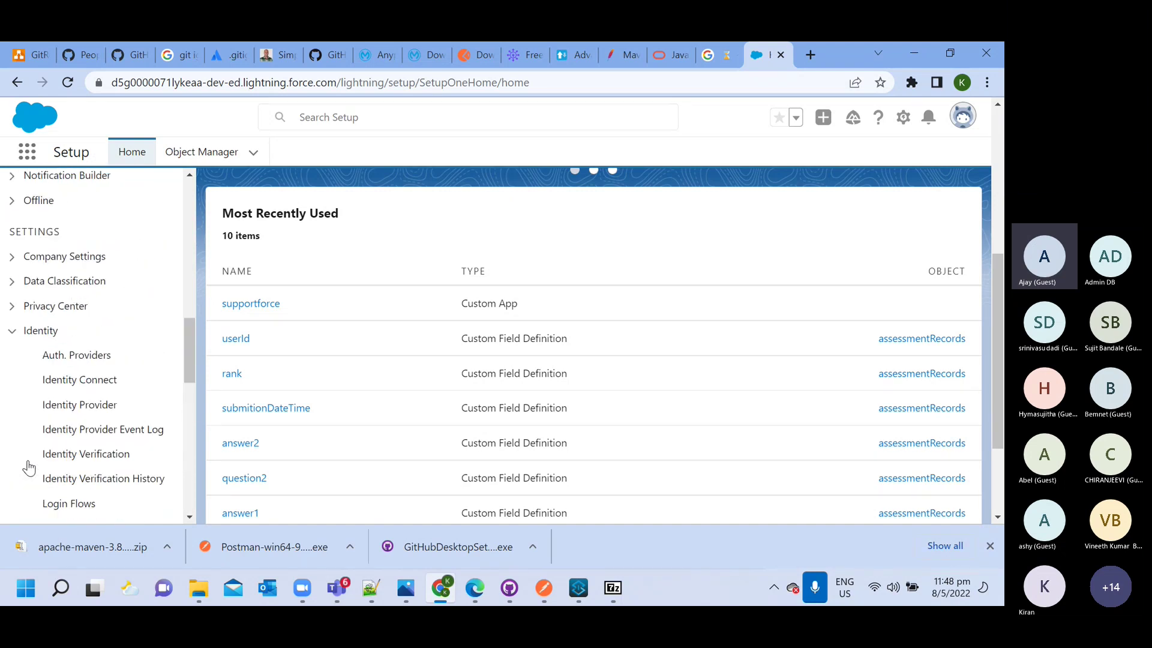
scroll(29, 468, up, 5)
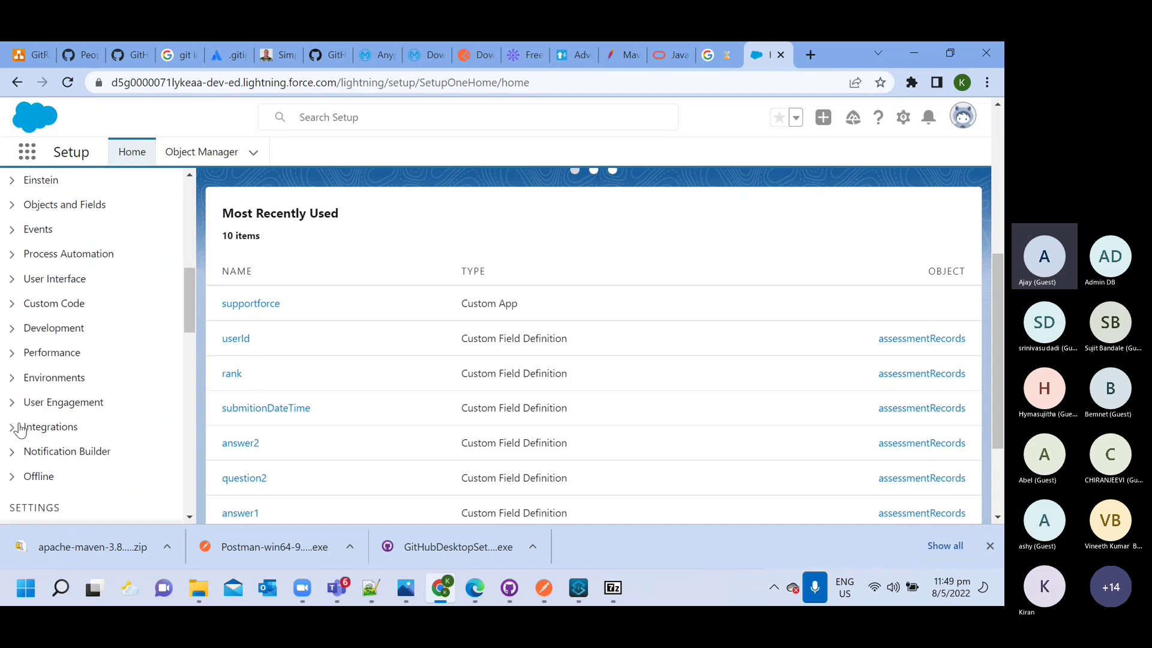
scroll(19, 427, up, 1)
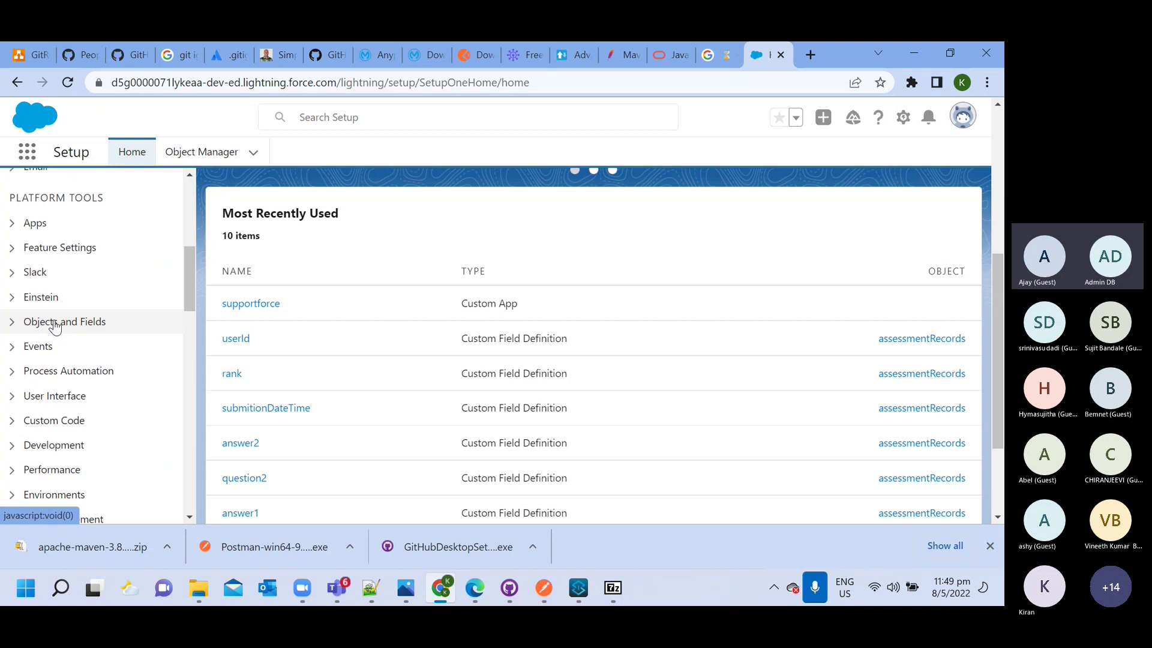
scroll(51, 324, up, 1)
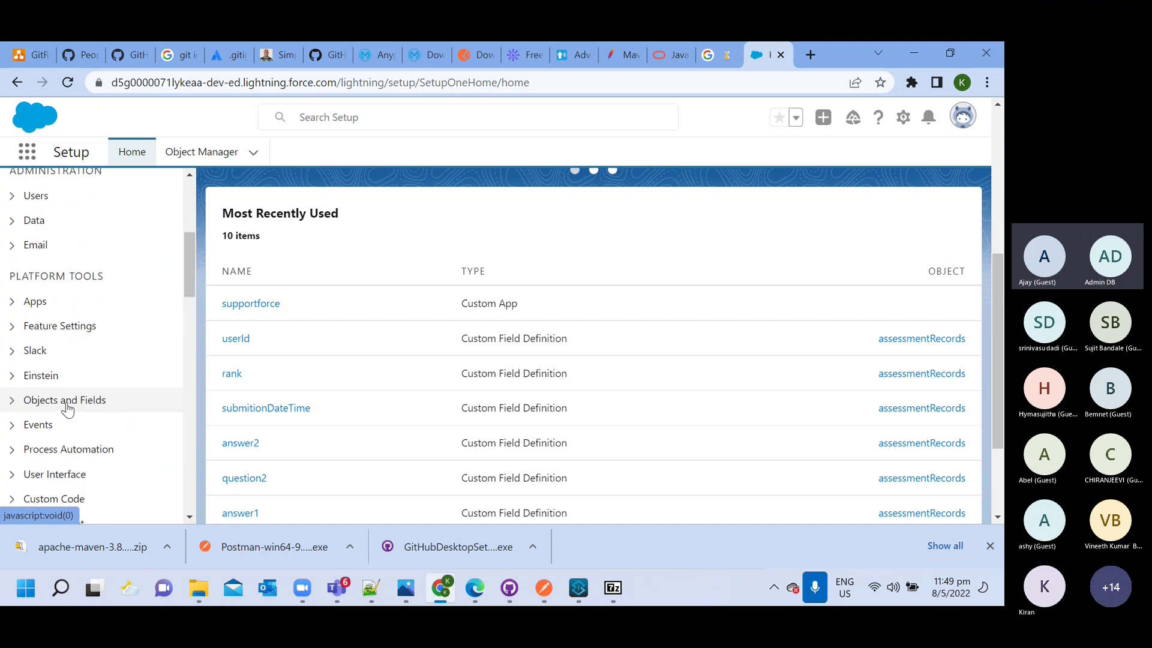
click(31, 407)
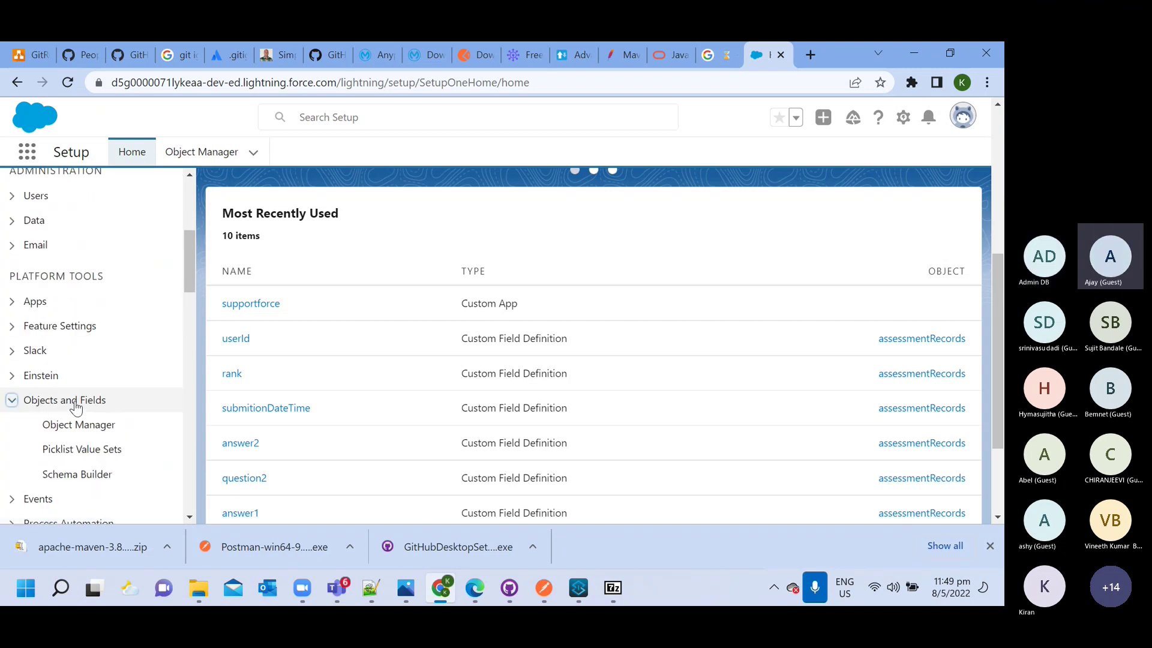
click(87, 428)
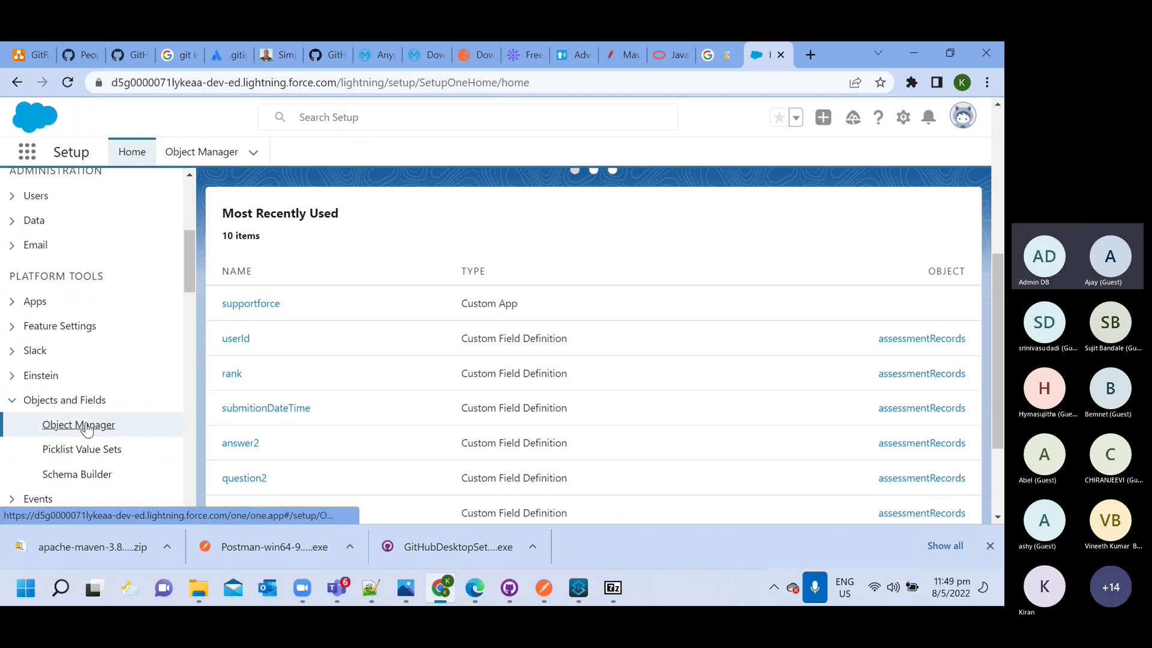
scroll(52, 307, down, 15)
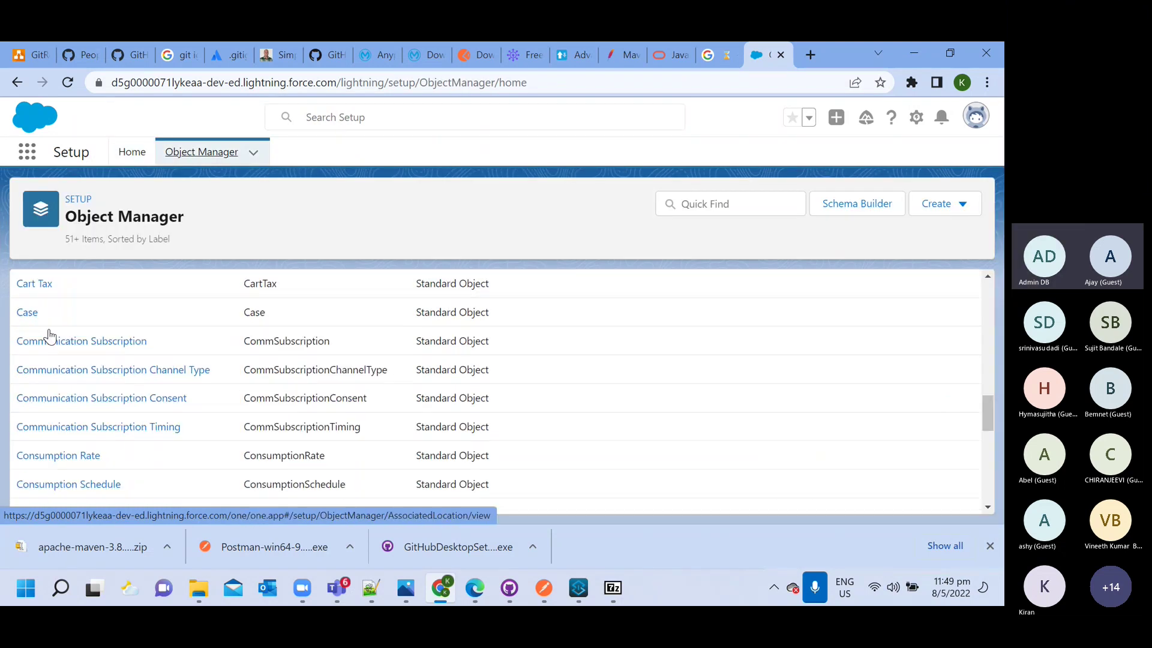
scroll(61, 379, up, 15)
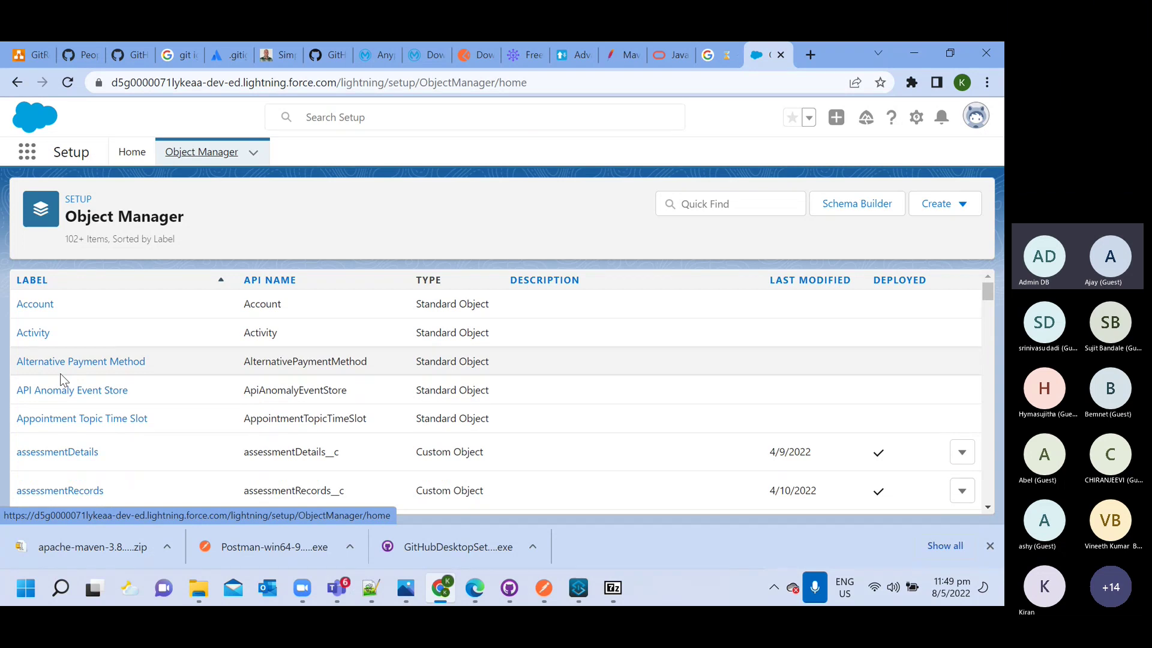
Step: Start a new custom object with the label abc and the plural label abc
click(963, 207)
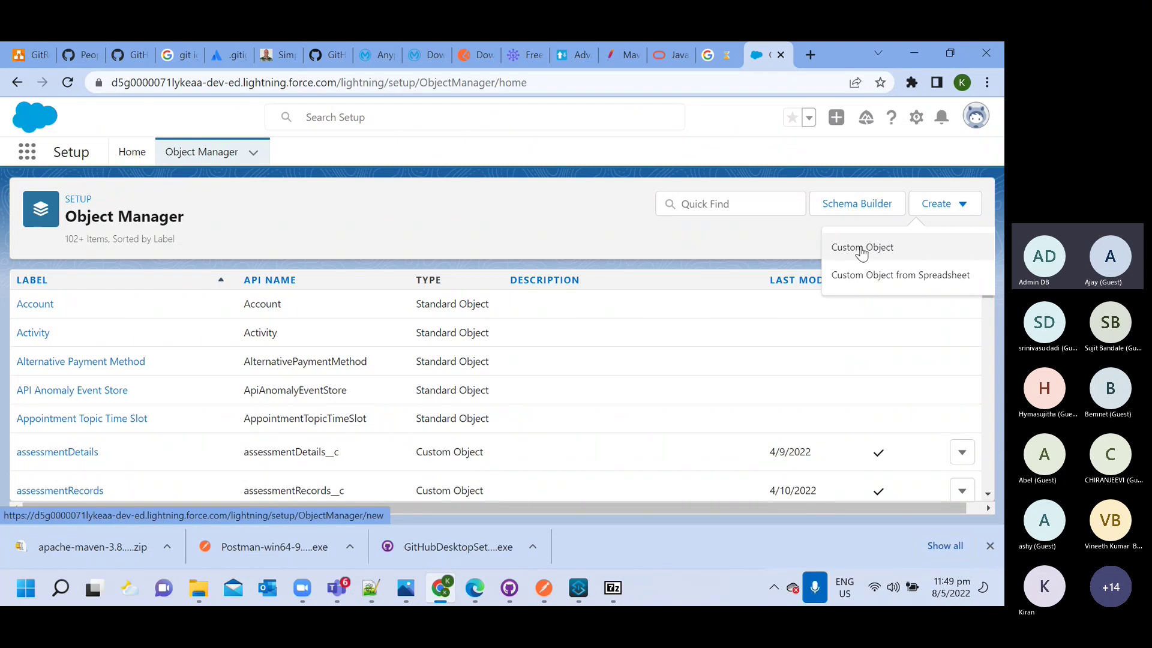
click(869, 253)
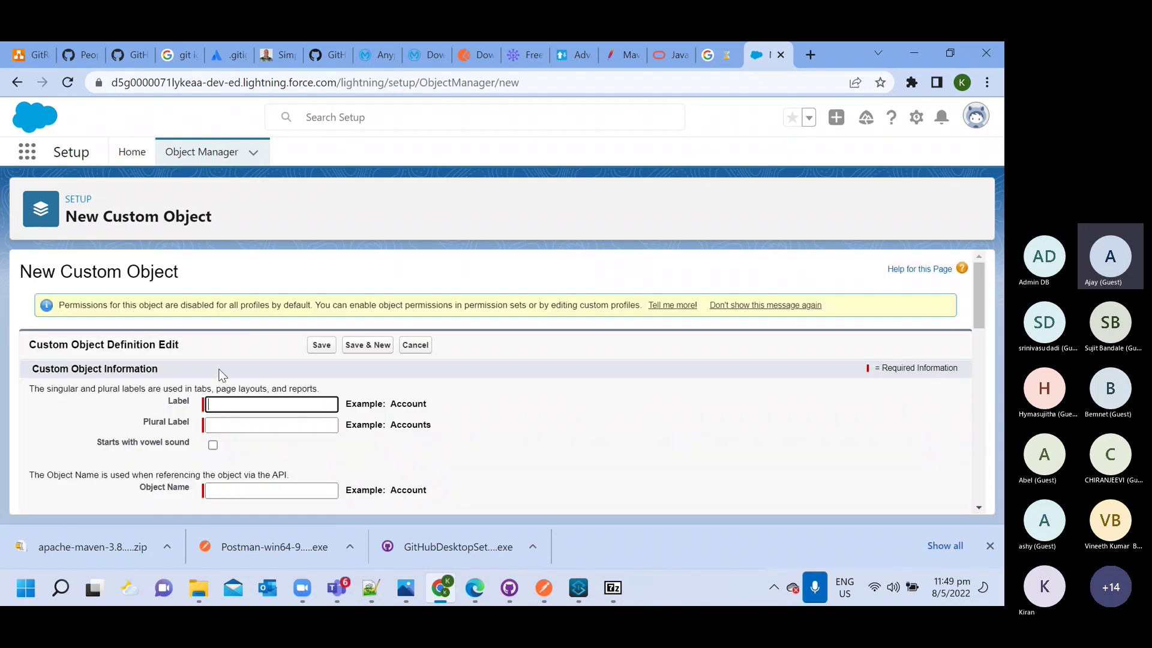
click(227, 406)
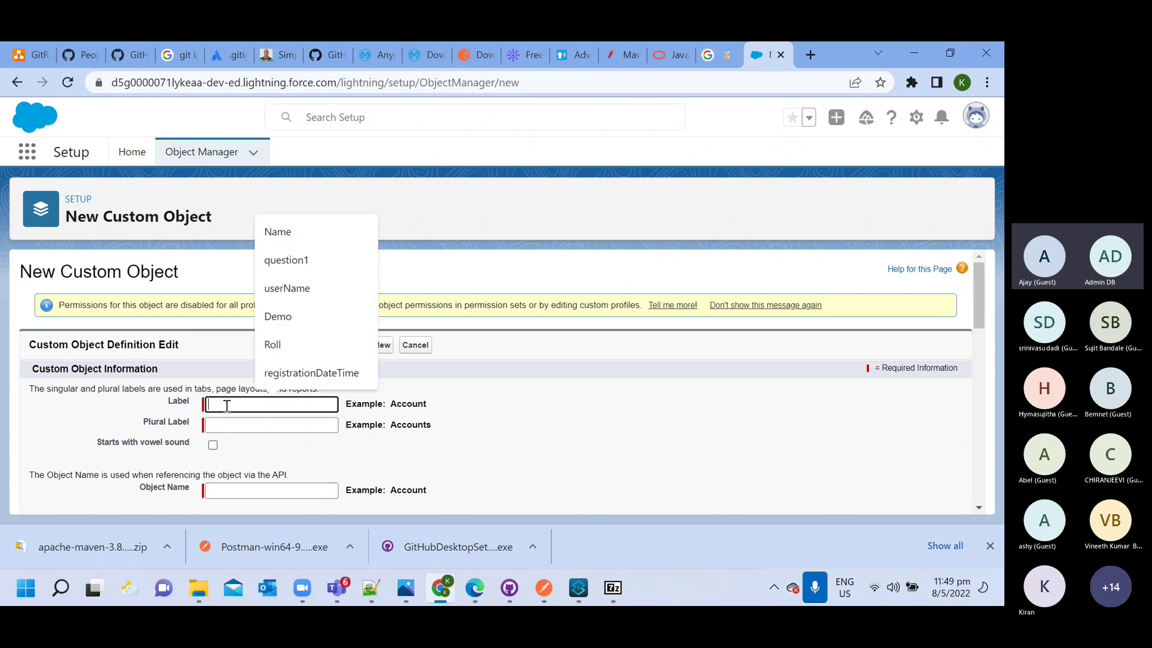
text(abc)
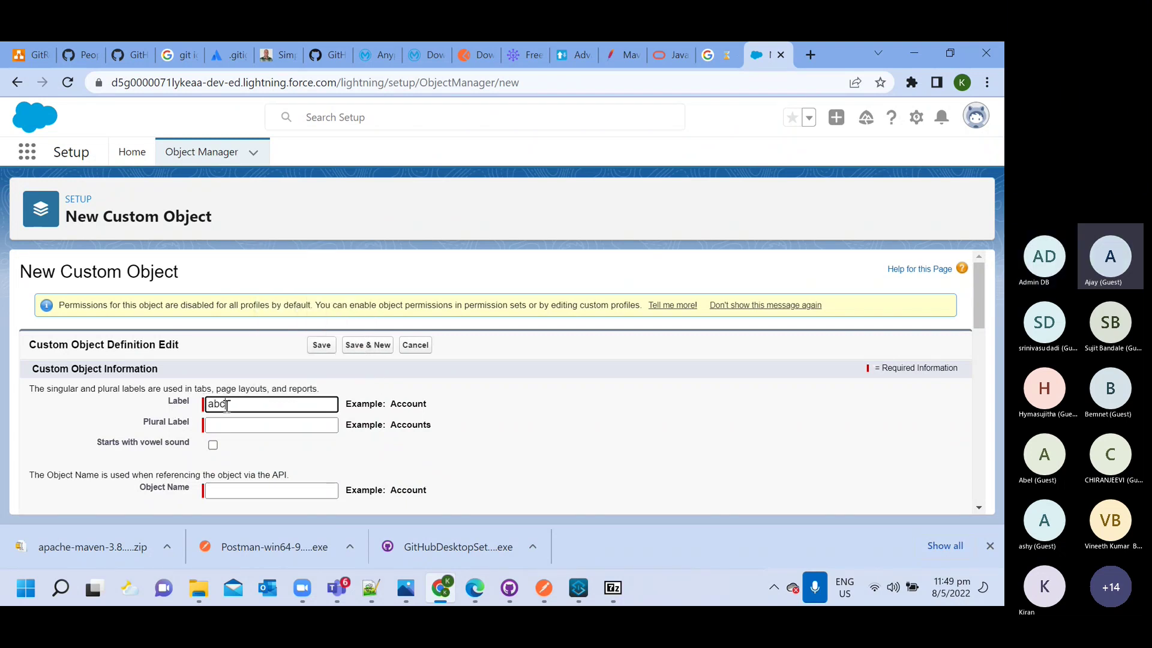
click(240, 426)
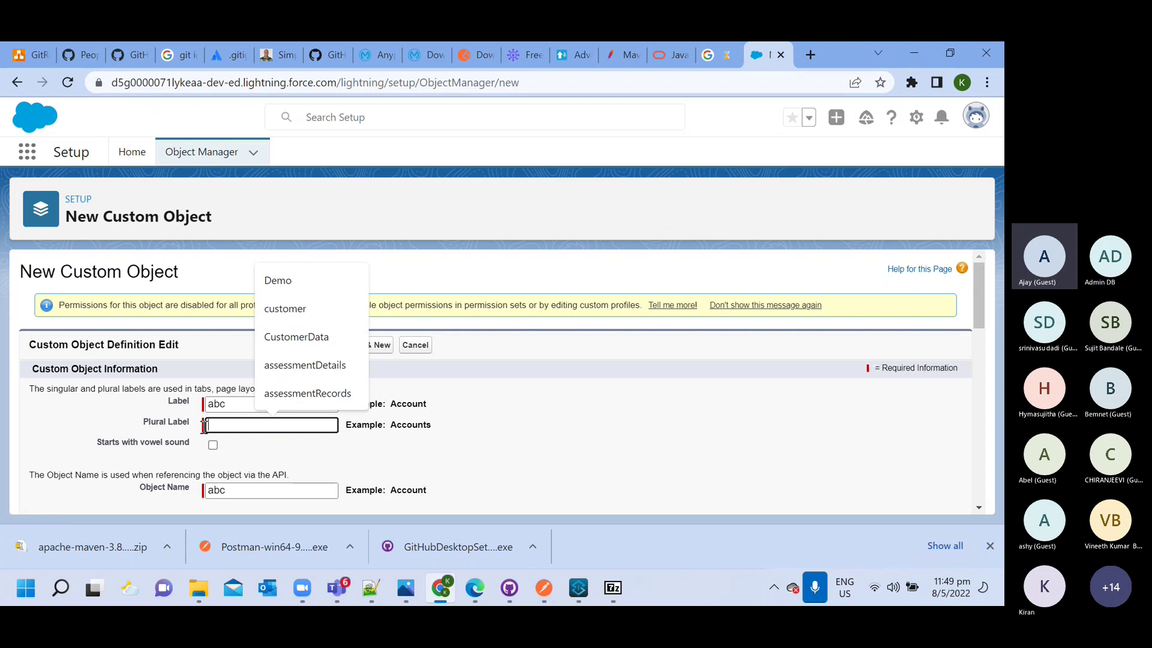
text(abc)
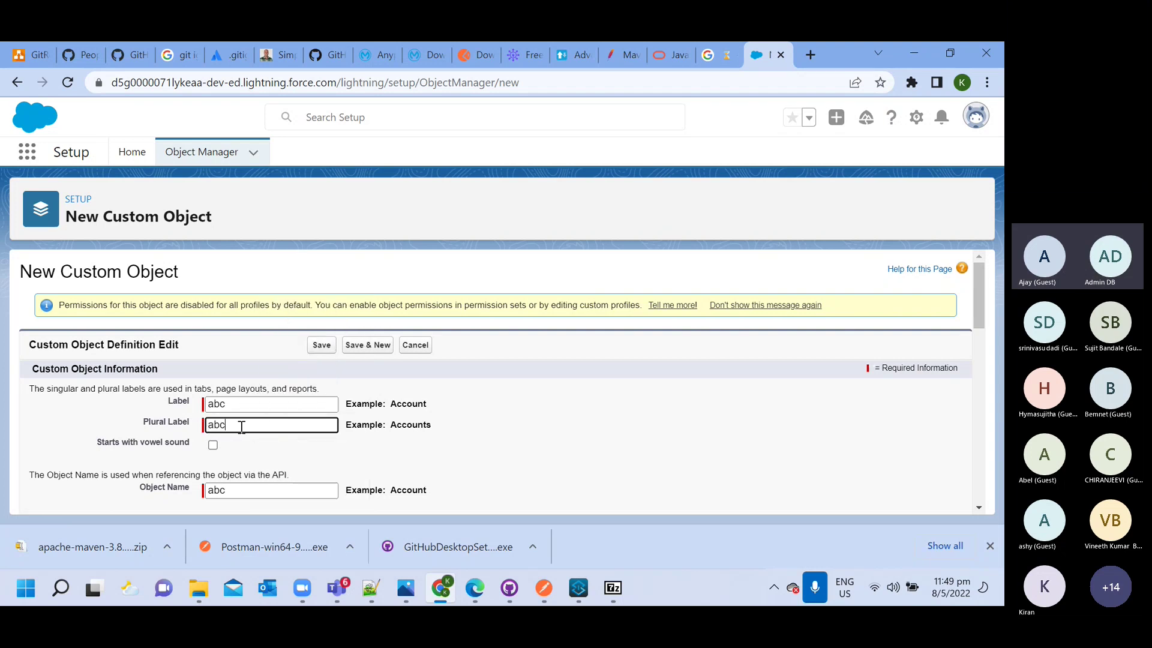
Step: Shorten the custom object's record name to Name, keep the Text data type, and save the object
scroll(315, 419, down, 8)
scroll(227, 390, up, 2)
scroll(227, 390, up, 1)
click(240, 404)
drag(228, 404, 201, 407)
key(BackSpace)
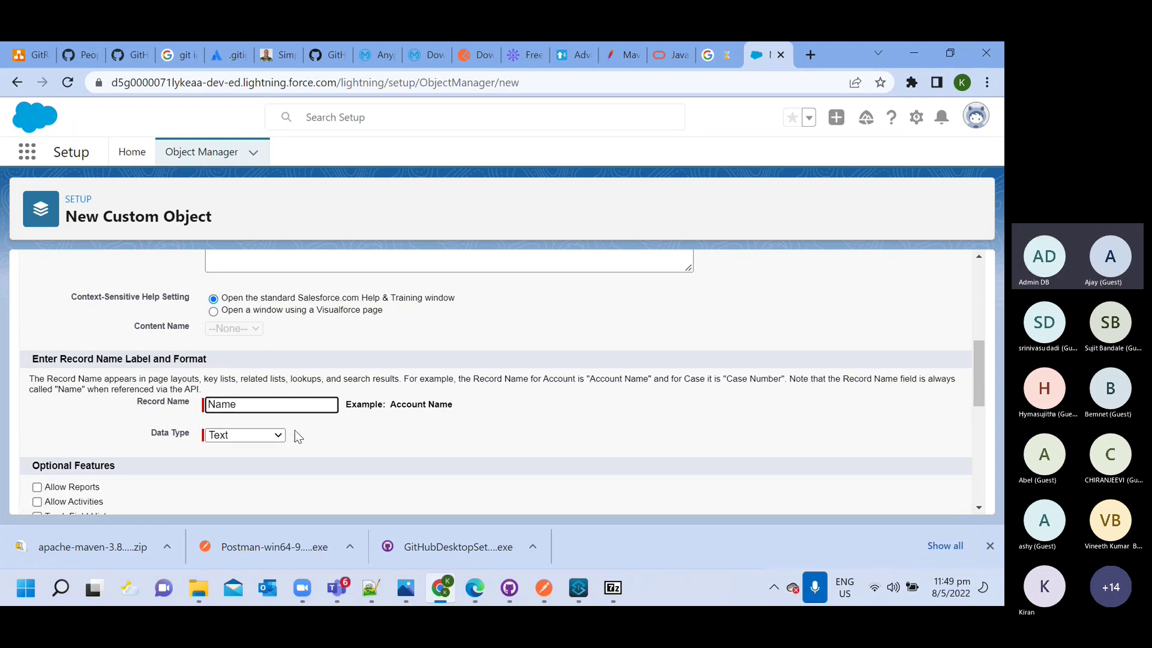
scroll(360, 442, down, 10)
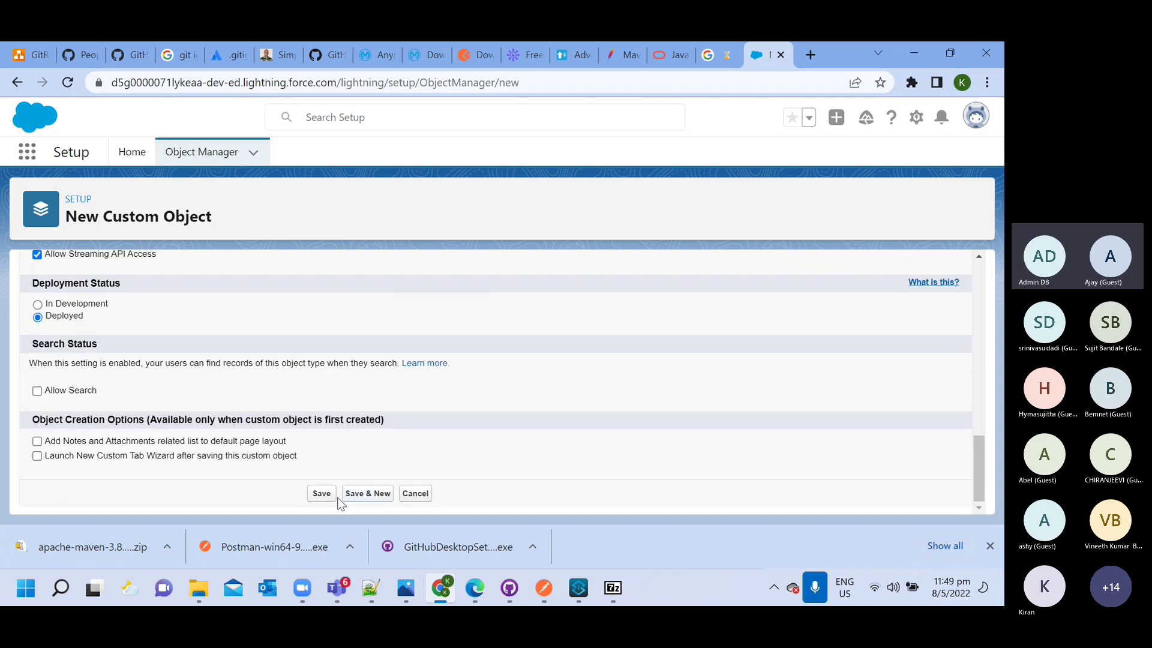
click(326, 496)
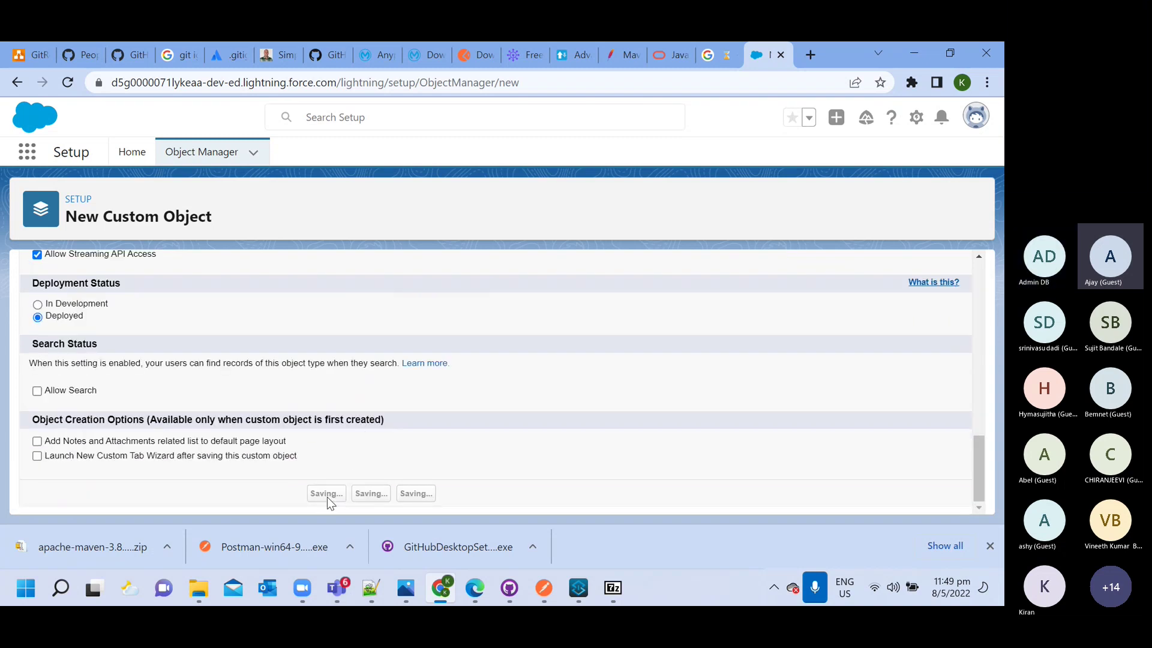
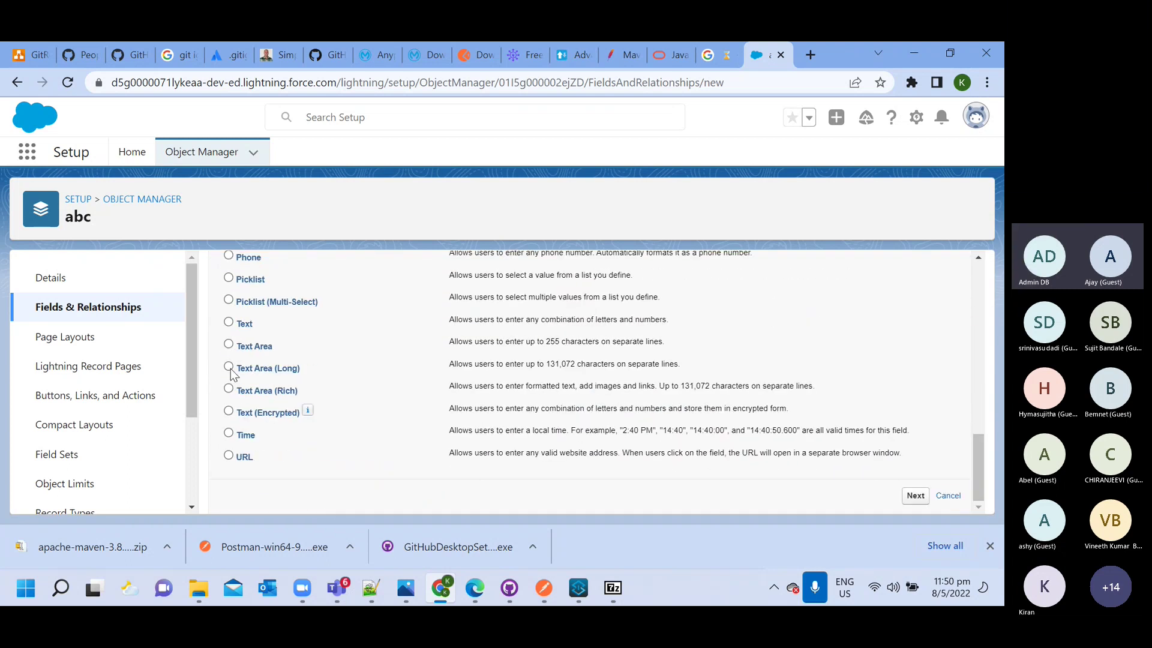
Step: Define a new Text field for the abc object with the field label roll and a length of 50
click(229, 322)
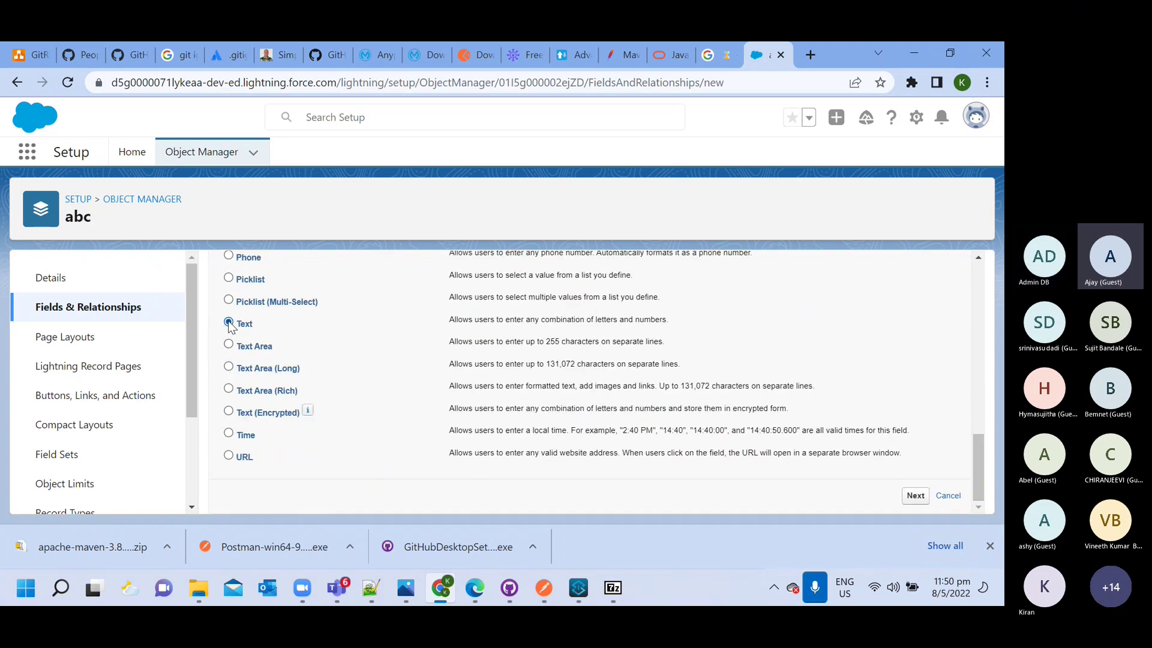
click(917, 496)
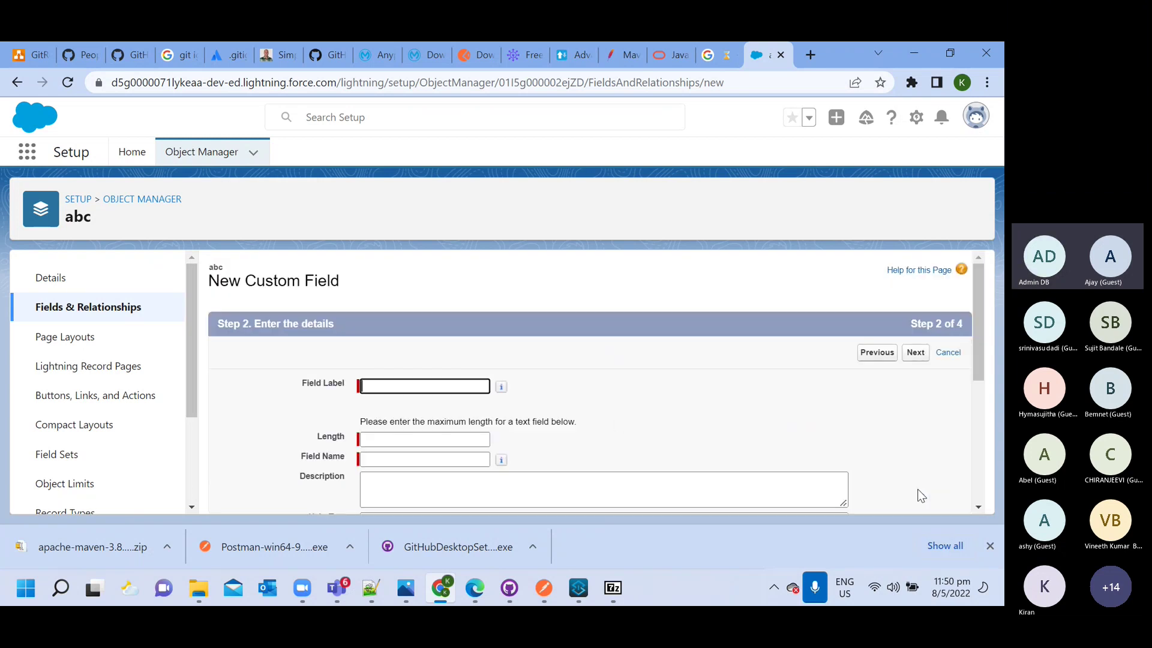
click(442, 392)
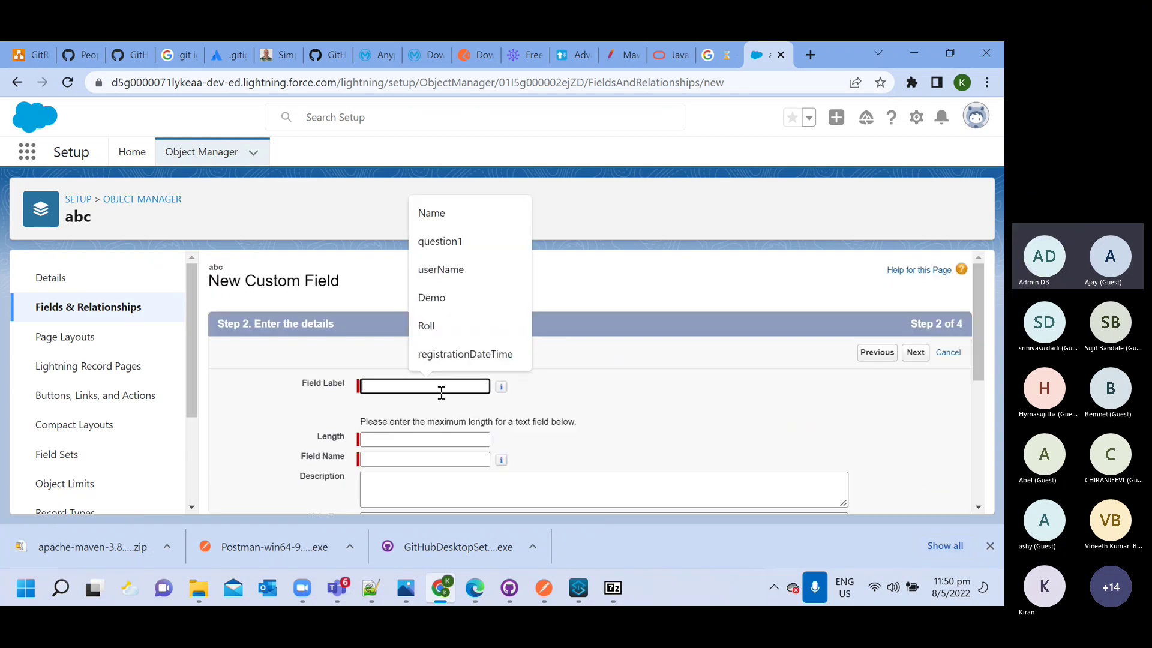
text(ol)
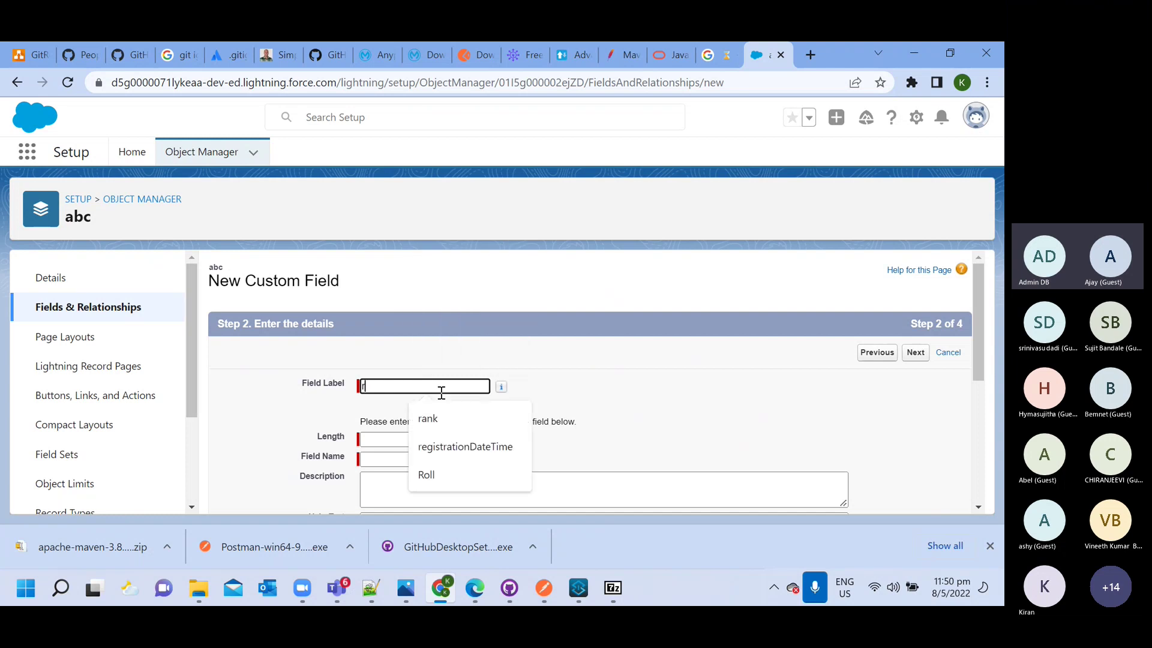
key(BackSpace)
key(BackSpace)
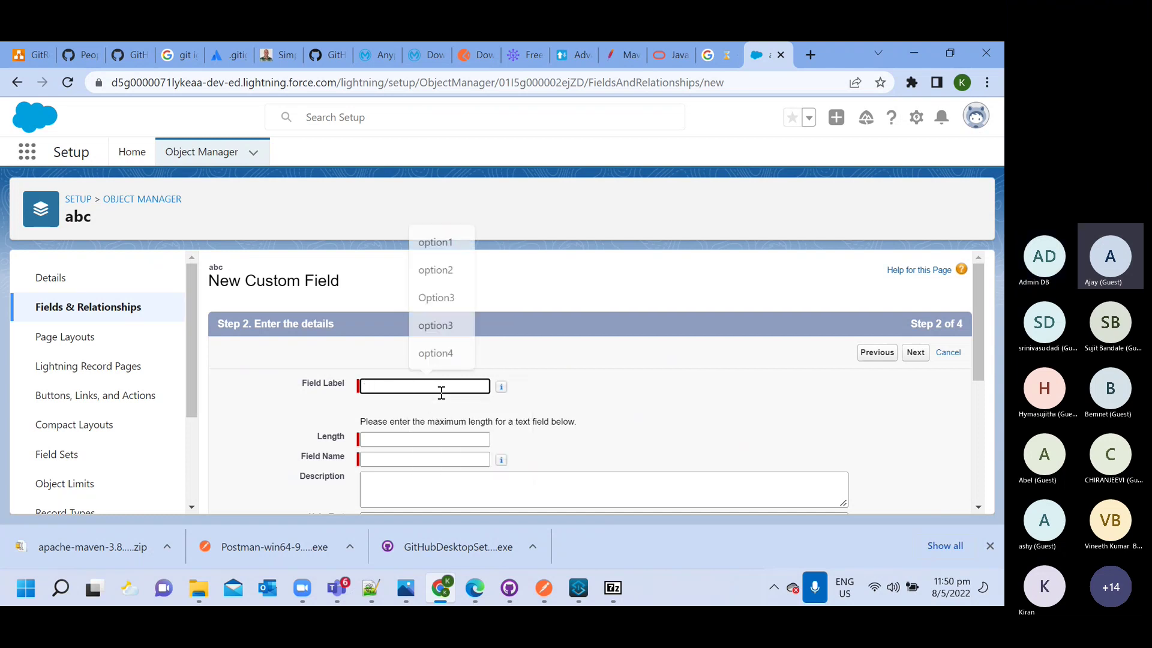
text(roll)
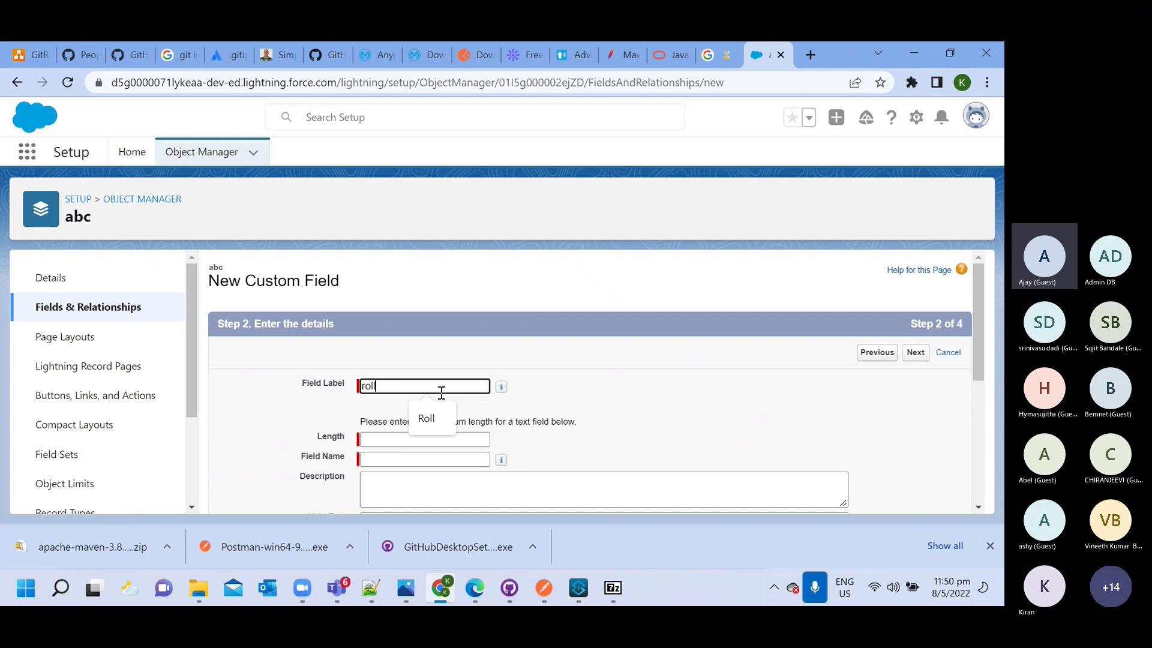
click(447, 438)
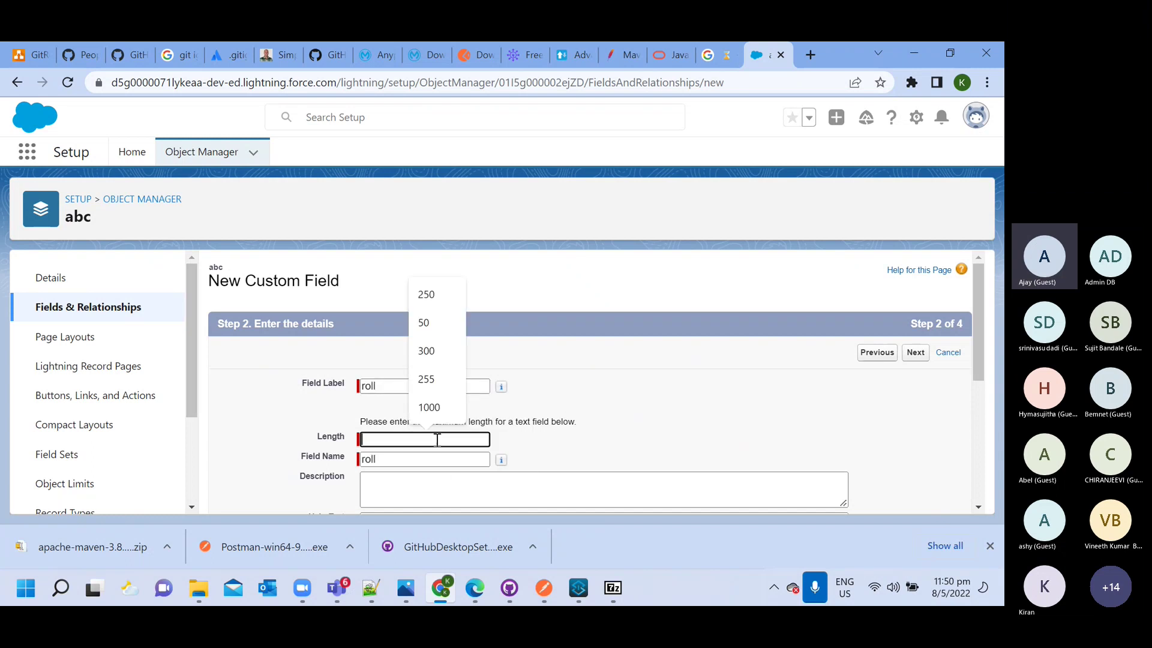
click(461, 325)
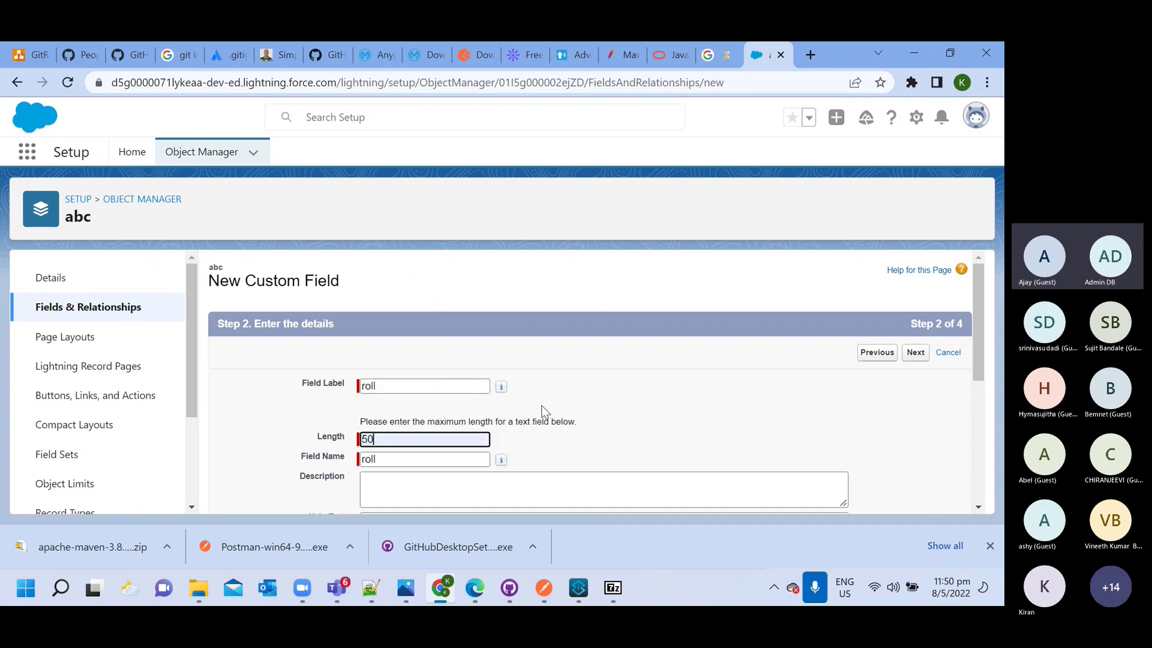
Step: Review the roll field's options, trying the Unique and External ID settings and clearing both again
scroll(513, 462, down, 3)
scroll(402, 399, down, 2)
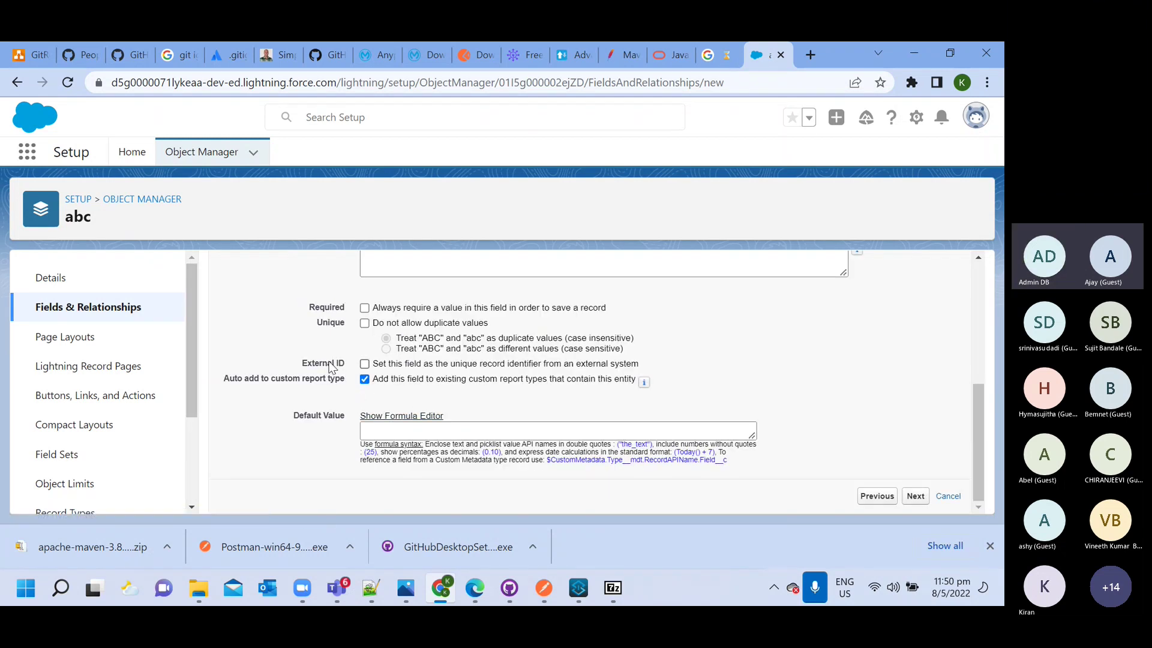
scroll(628, 401, up, 5)
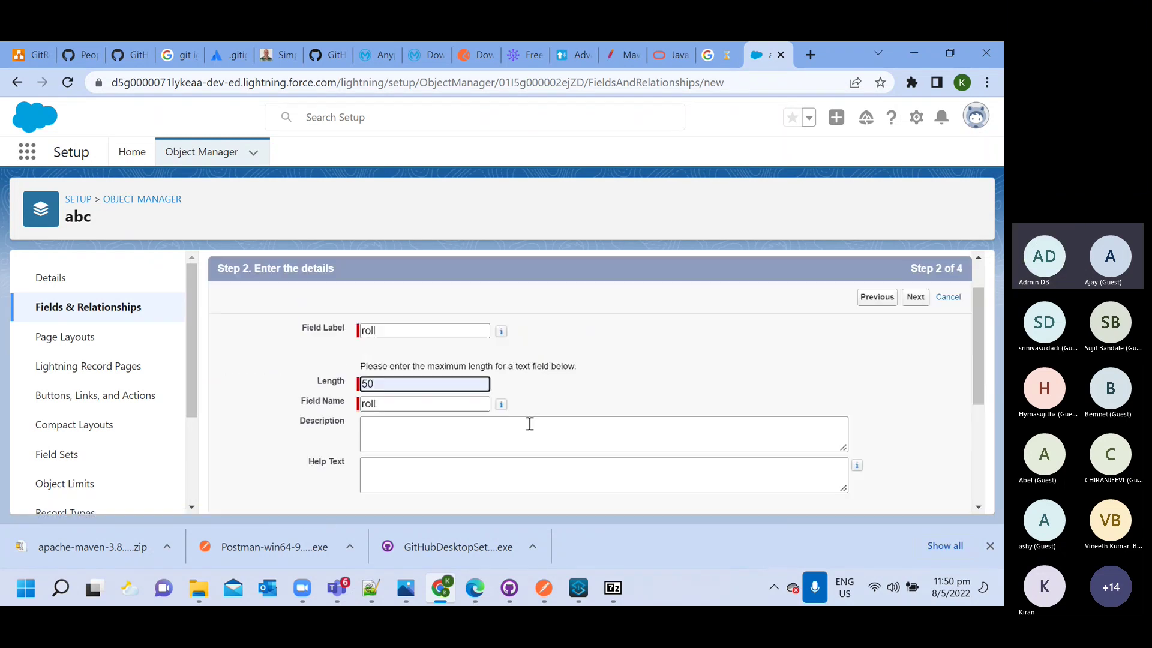
scroll(414, 439, down, 4)
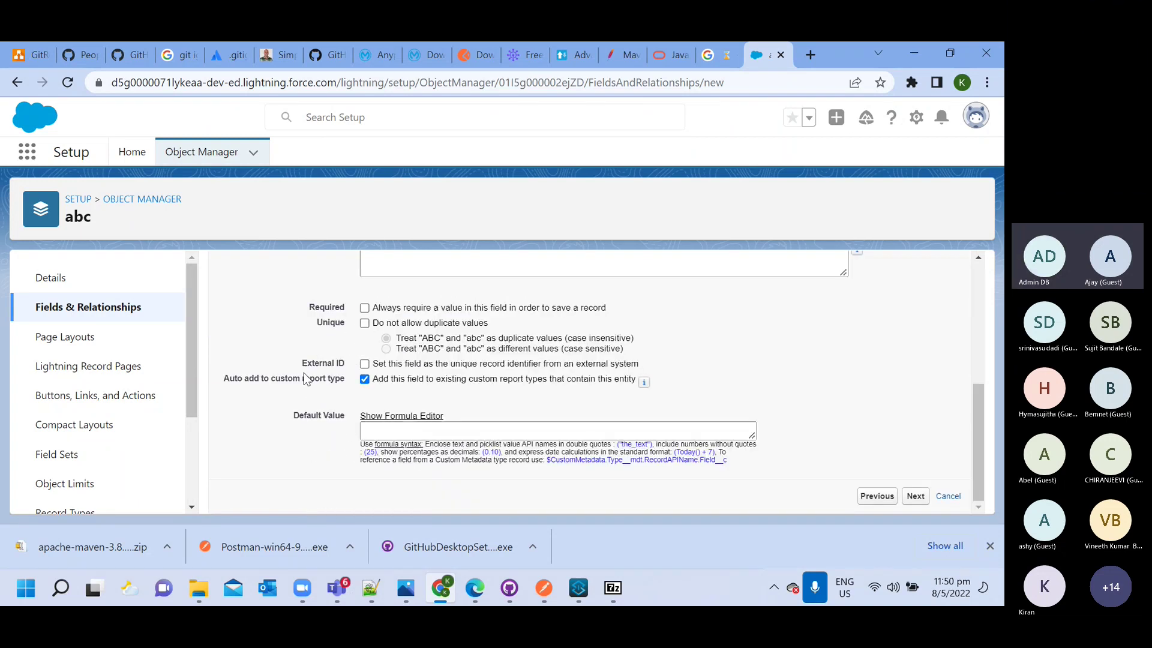
click(364, 323)
click(363, 365)
click(365, 364)
click(365, 323)
Step: Accept the default field-level security and page layouts for the roll field and save it
click(918, 498)
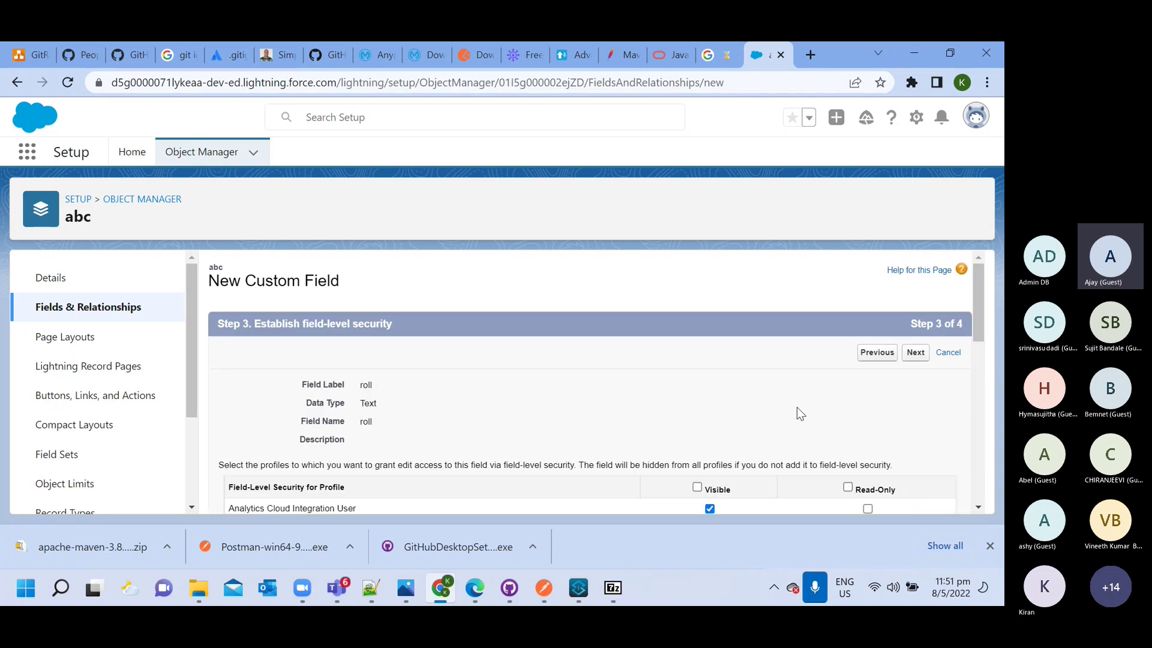
click(905, 359)
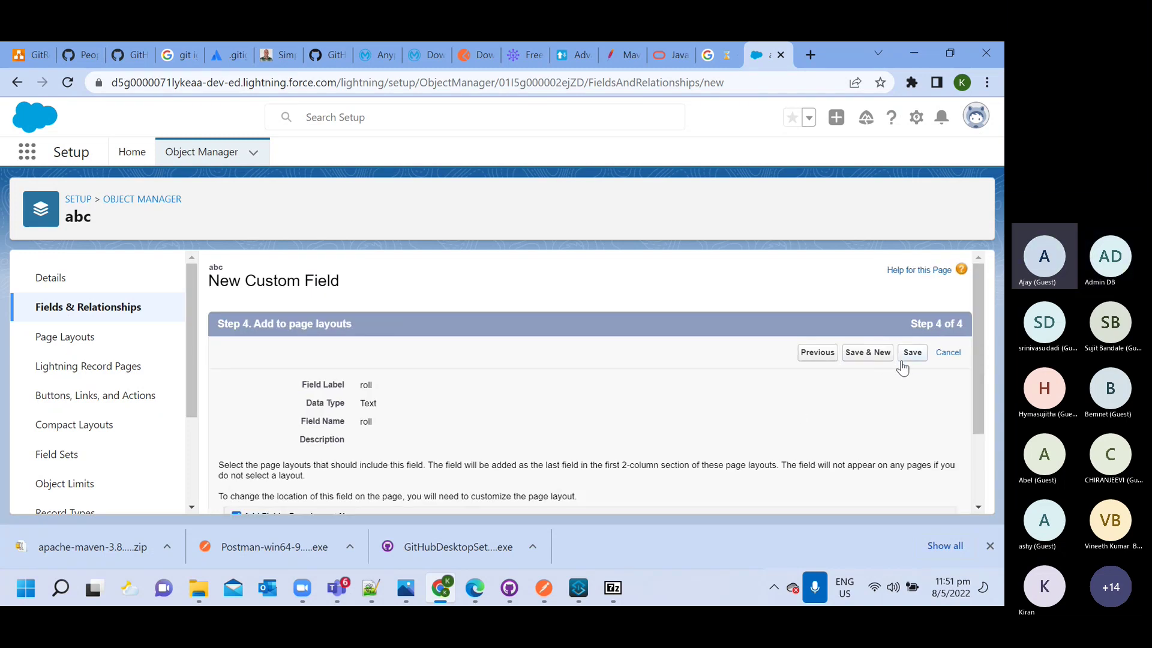
click(910, 353)
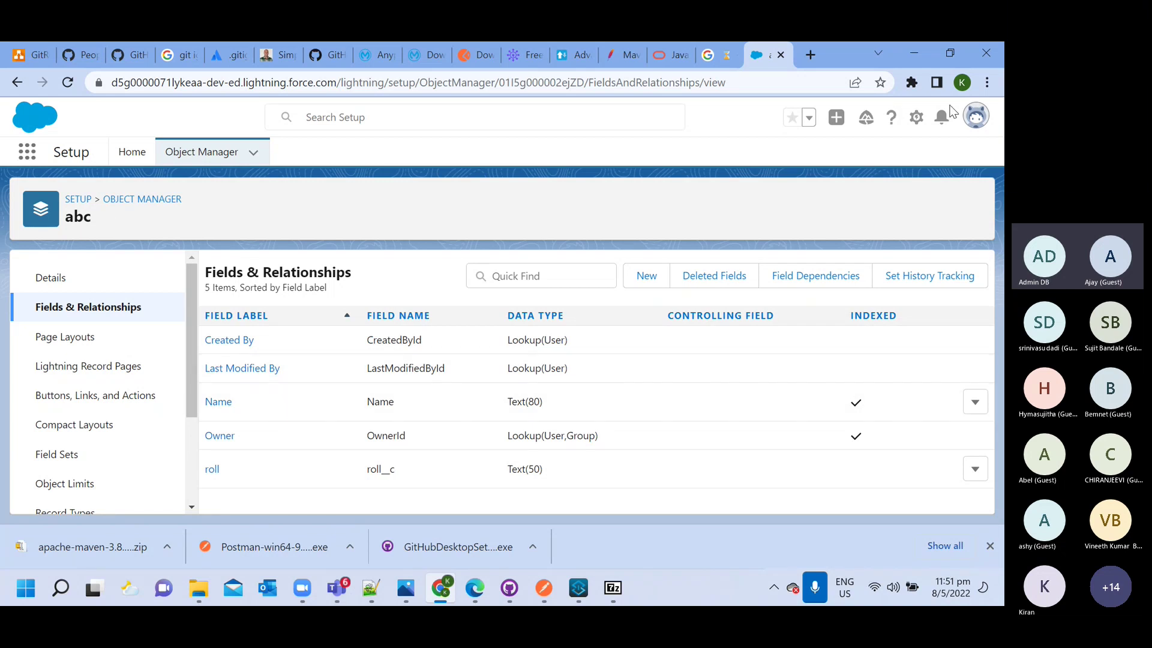
Step: Open the logged-in user's profile page in a new browser tab and switch to it
click(978, 123)
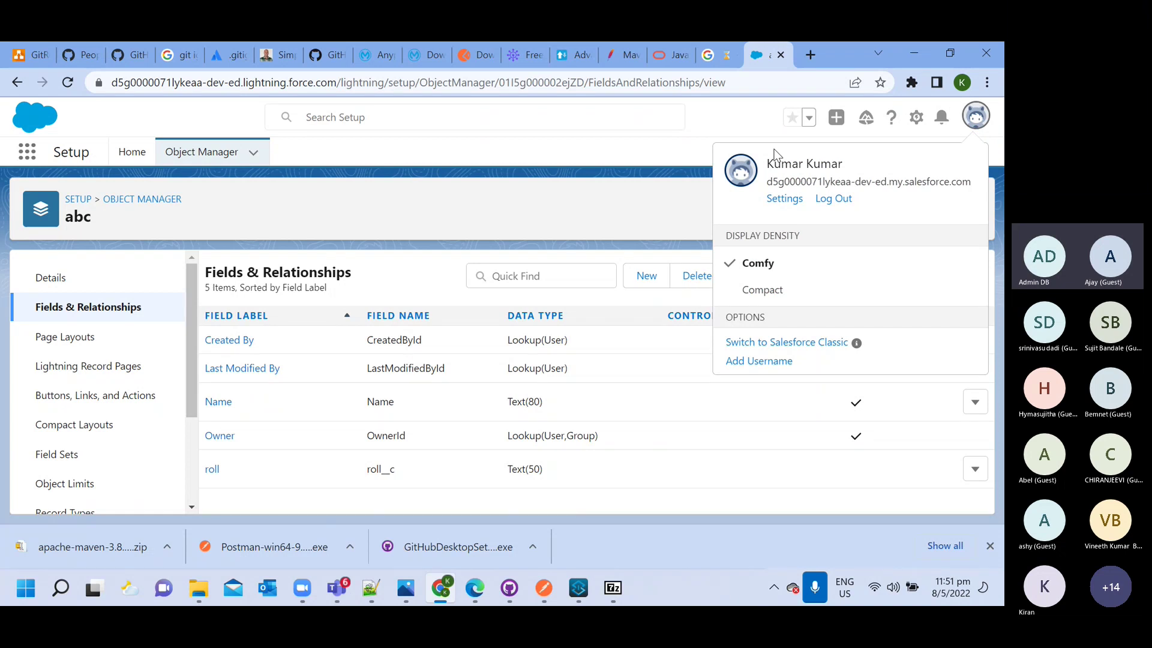
right_click(812, 163)
click(840, 175)
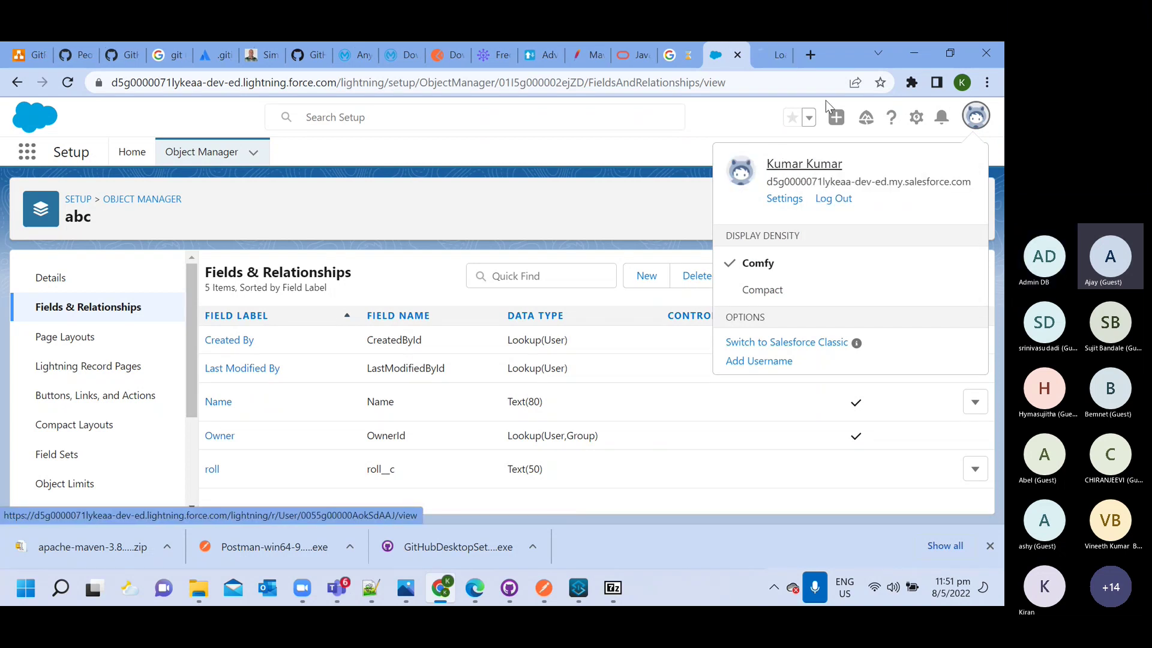
click(762, 55)
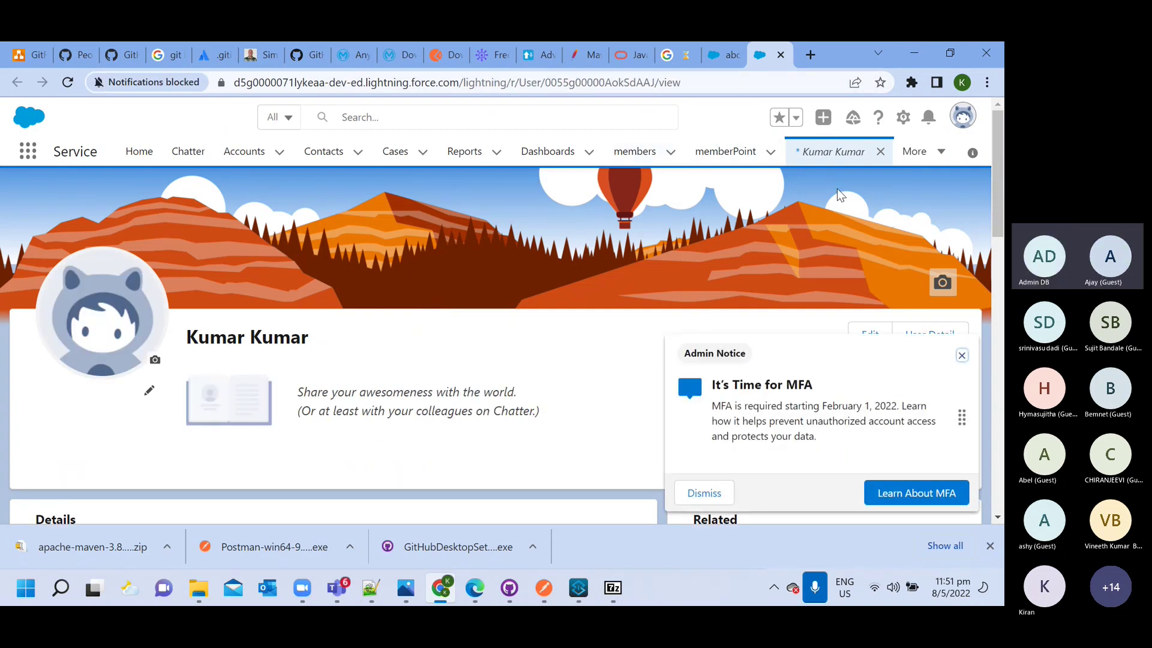
Step: Compare the object setup page with the user's profile page and view the profile page's additional navigation items
click(725, 55)
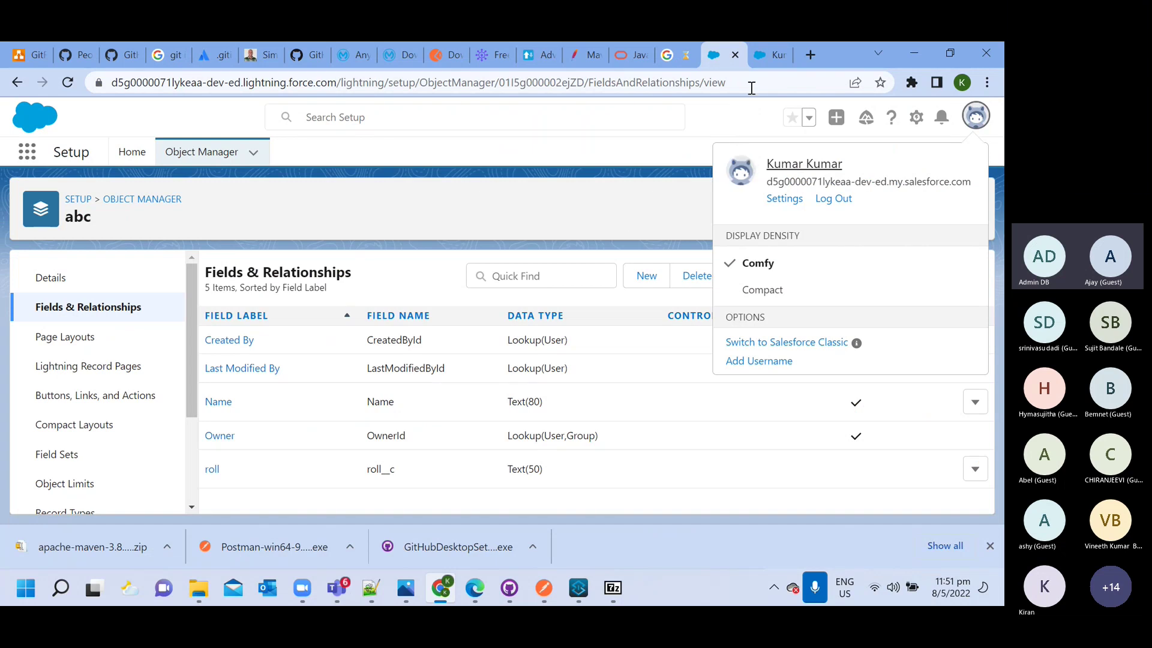
click(764, 59)
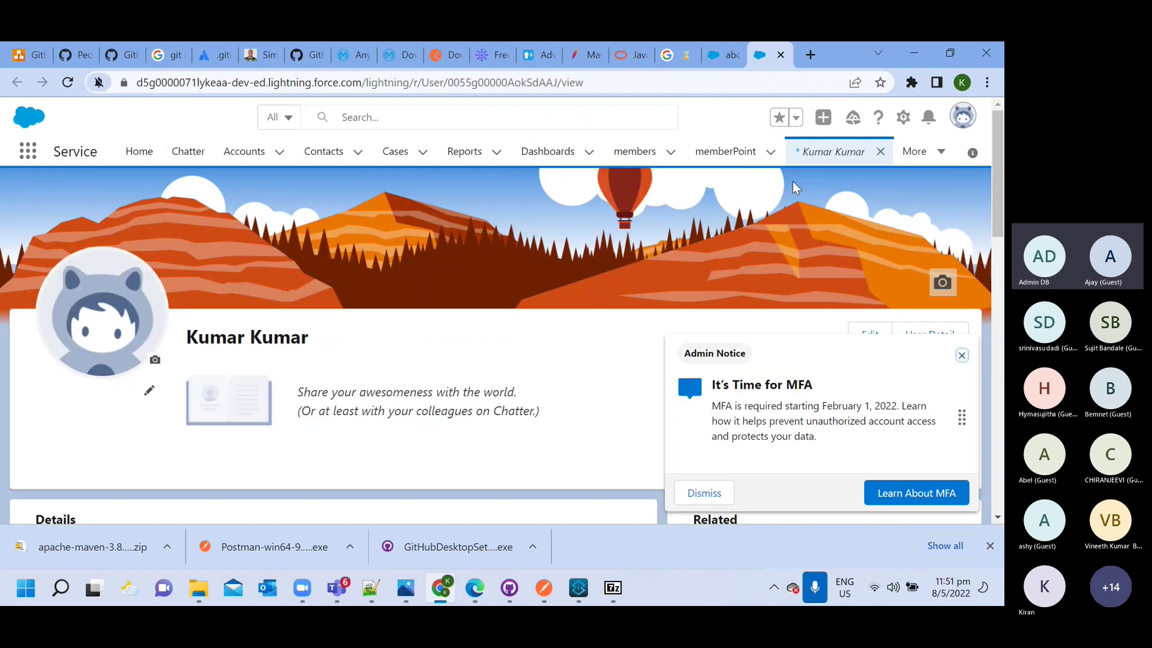
click(939, 155)
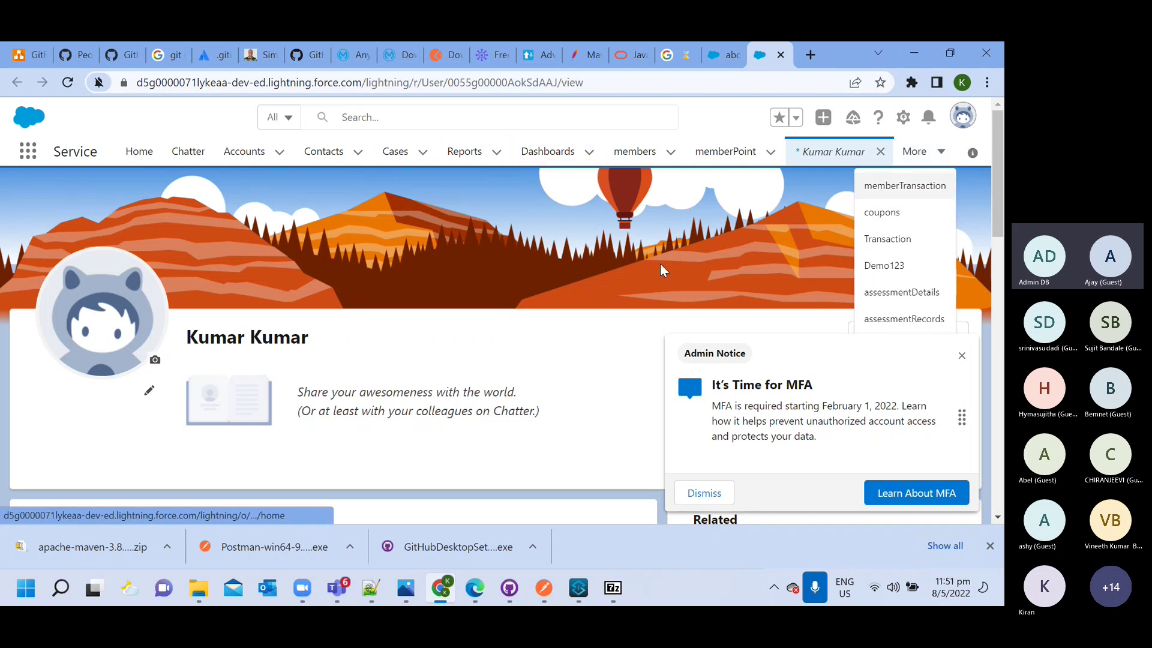
Step: Return to the object setup page, open the logged-in user's personal settings in a new browser tab and switch to it
click(726, 60)
click(970, 120)
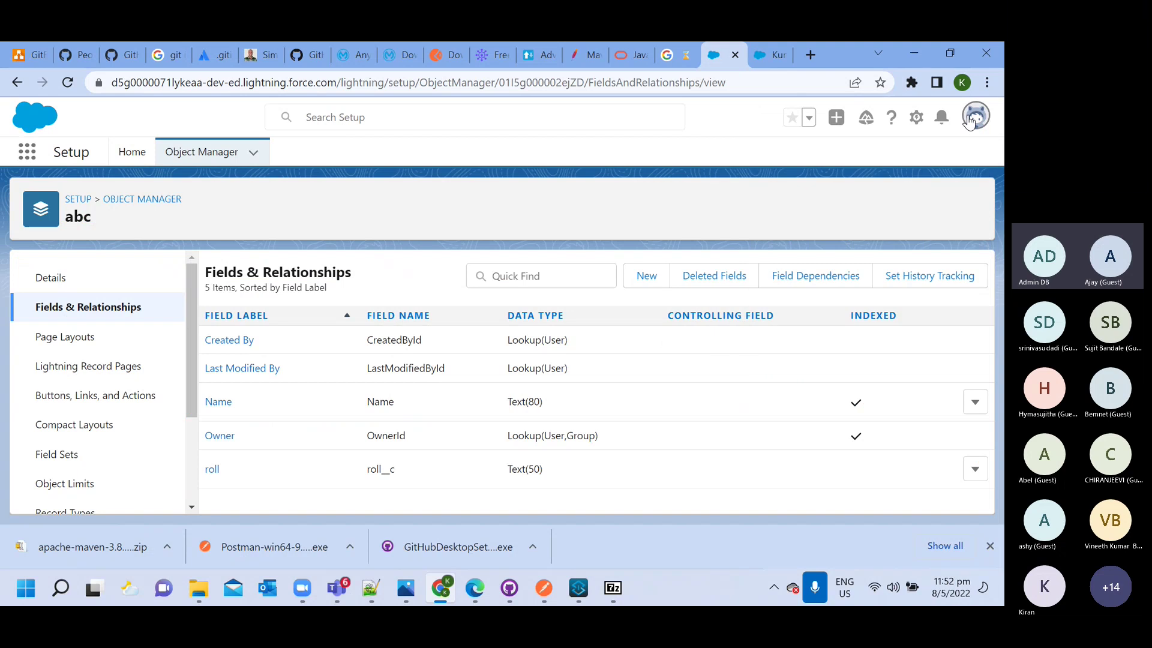
click(970, 120)
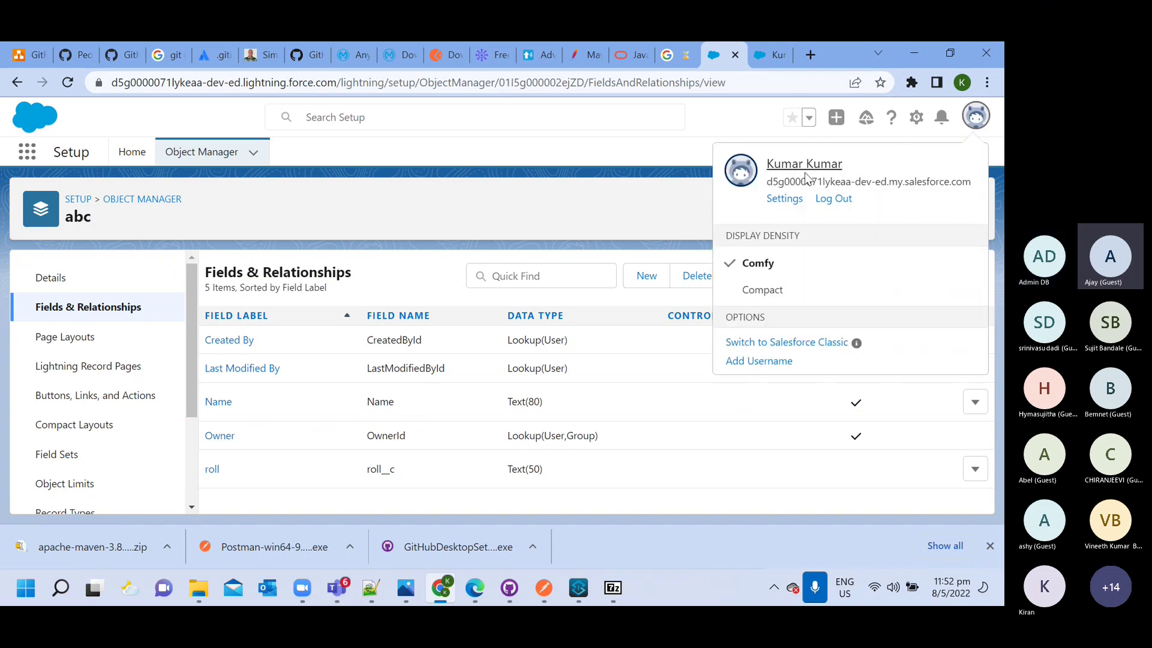
right_click(784, 201)
click(807, 214)
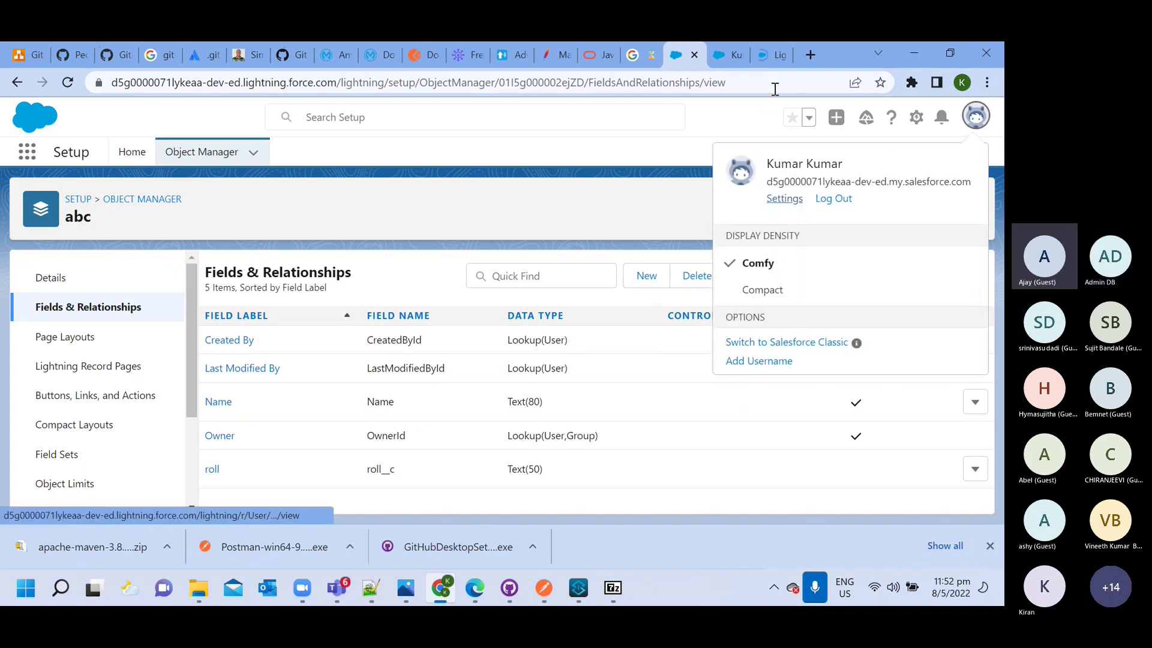
click(766, 59)
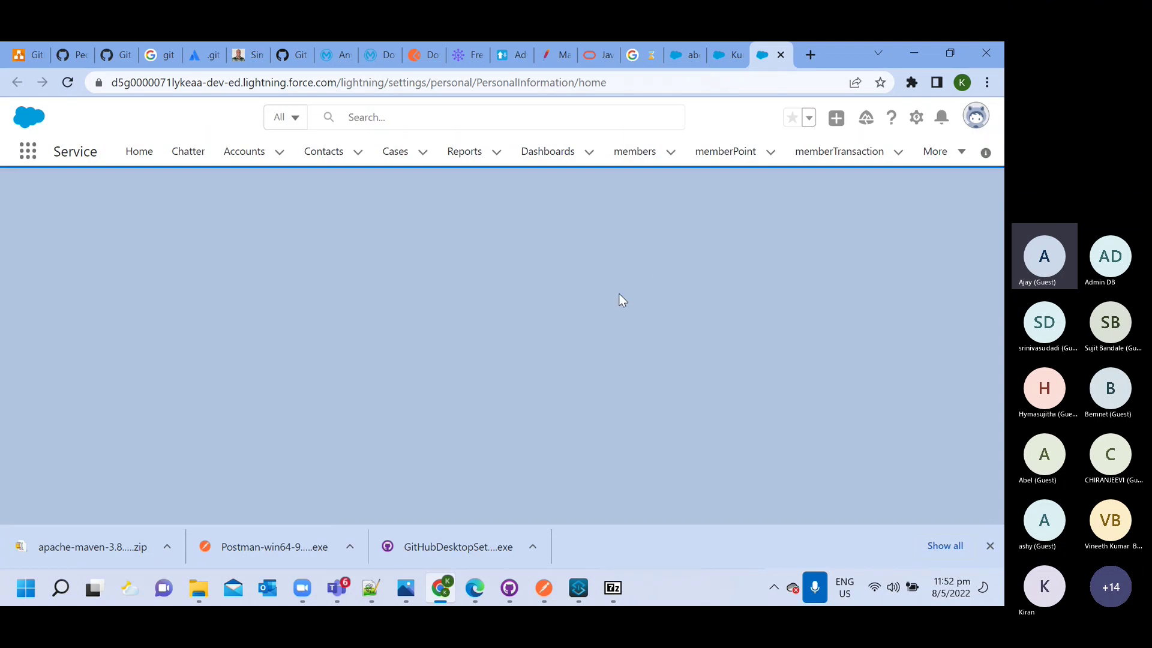
Step: Examine the available apps and the personal settings categories, from My Personal Information down to Import
click(27, 153)
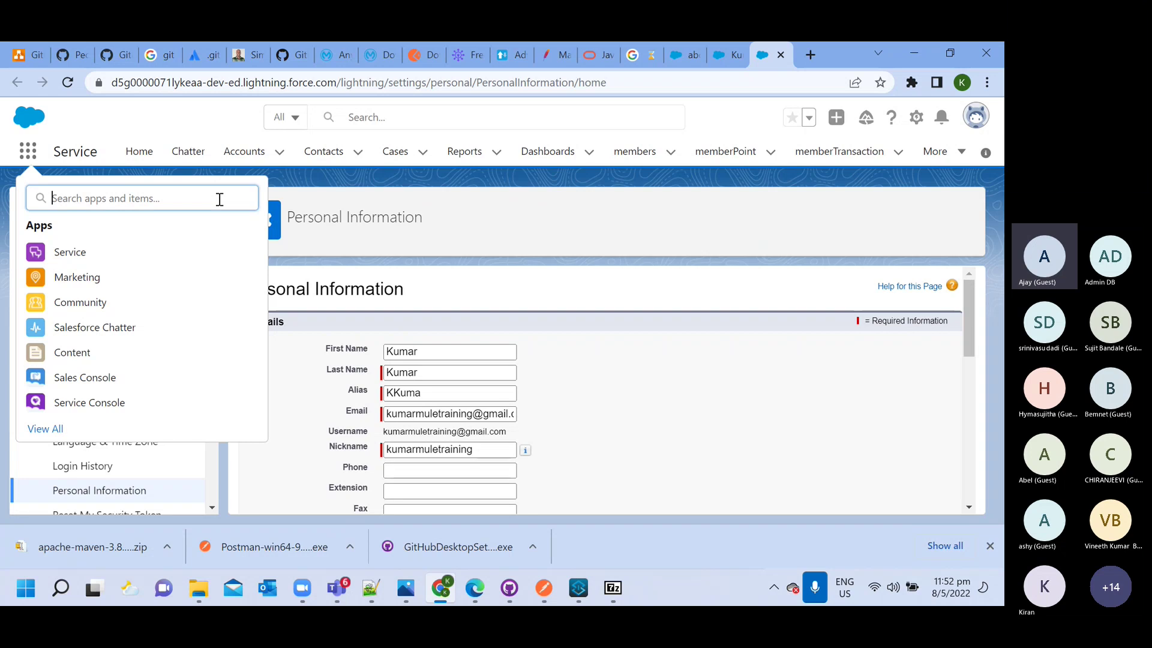
click(209, 248)
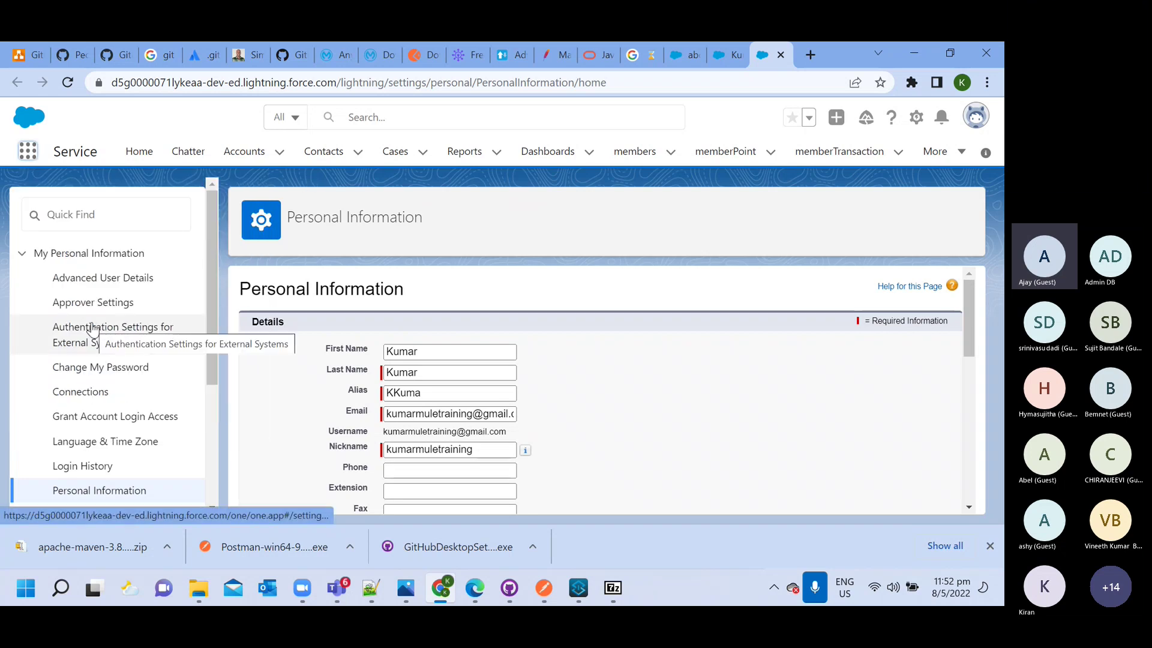
scroll(93, 333, down, 3)
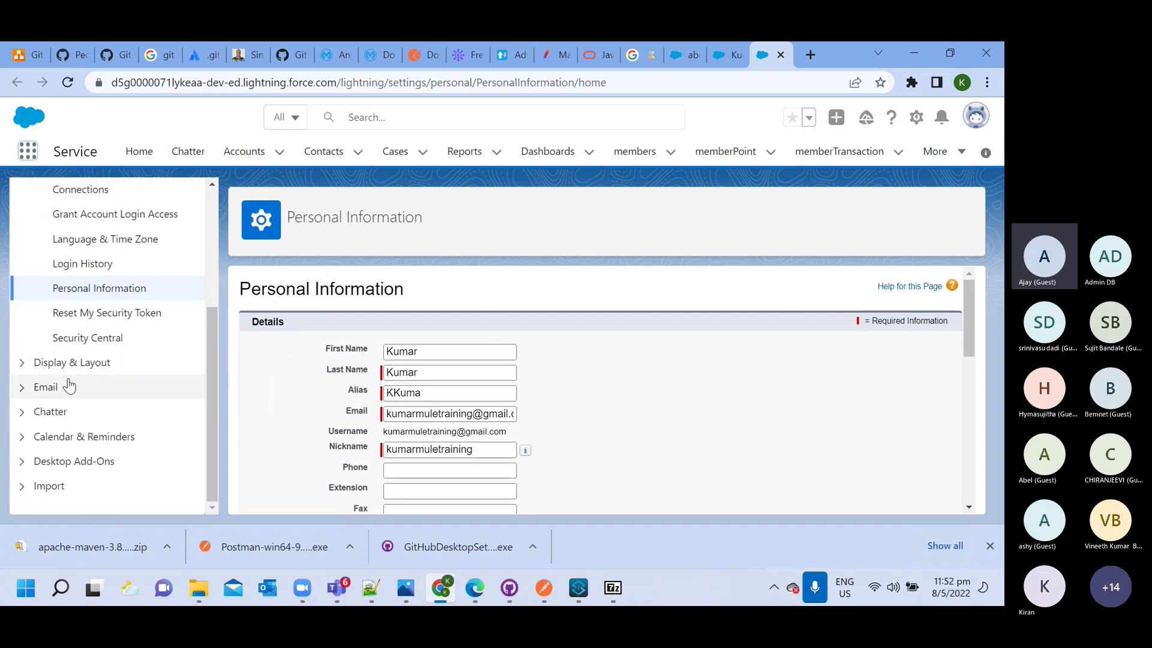
scroll(63, 453, up, 2)
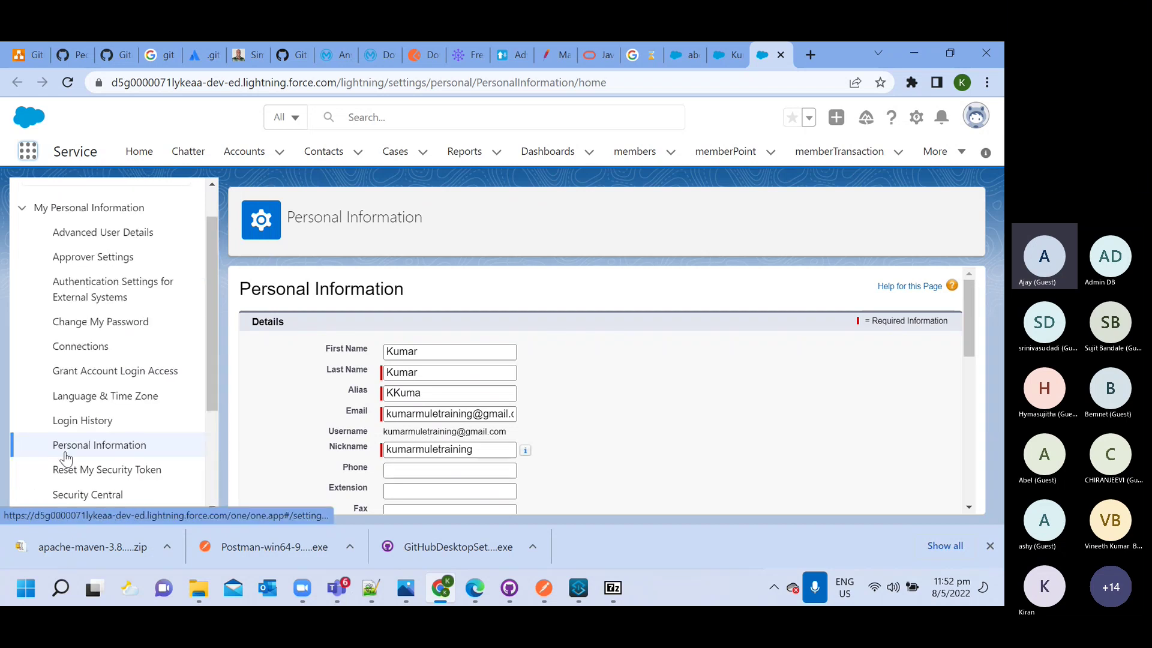
scroll(69, 450, down, 1)
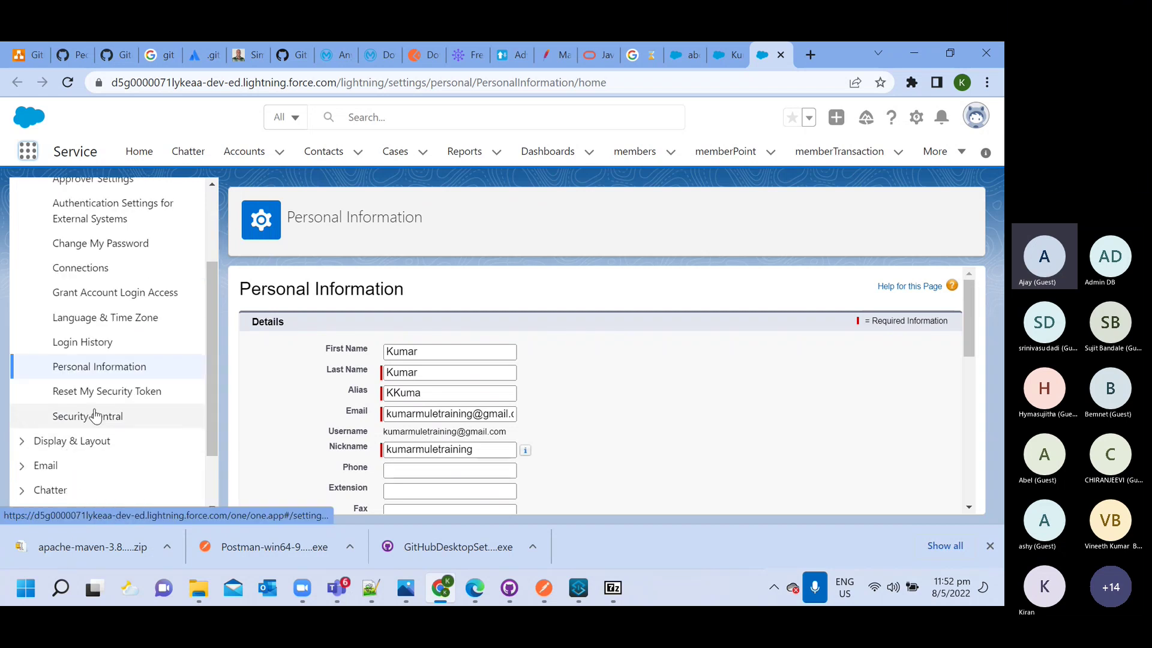
scroll(96, 408, up, 2)
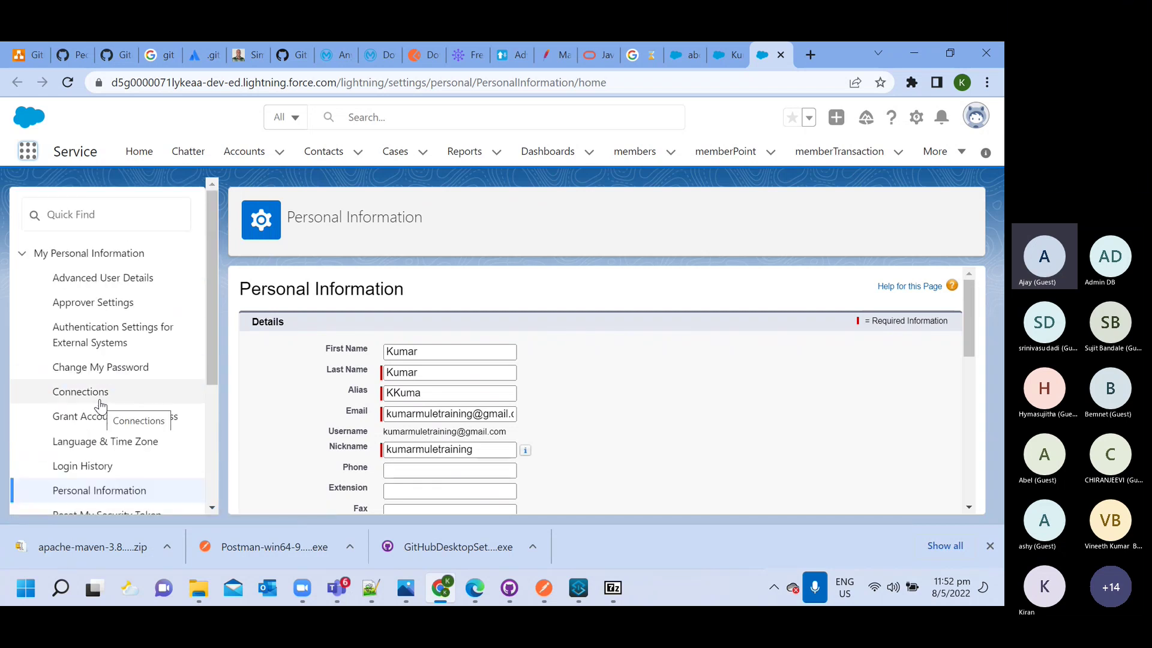
scroll(100, 406, down, 3)
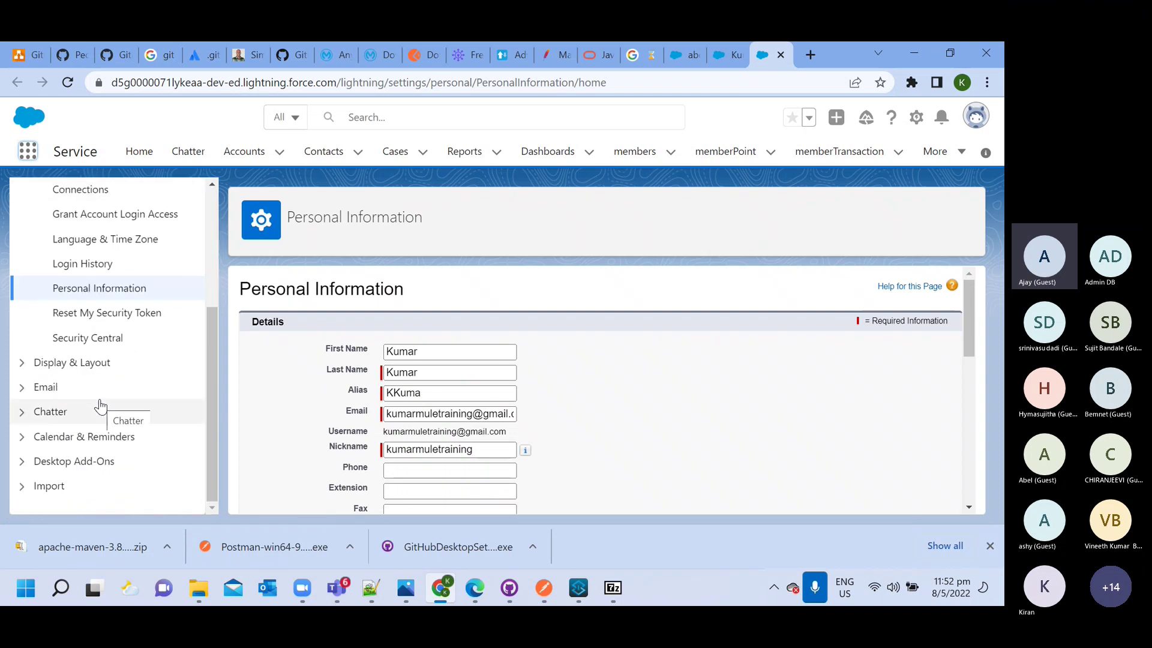
scroll(123, 238, up, 3)
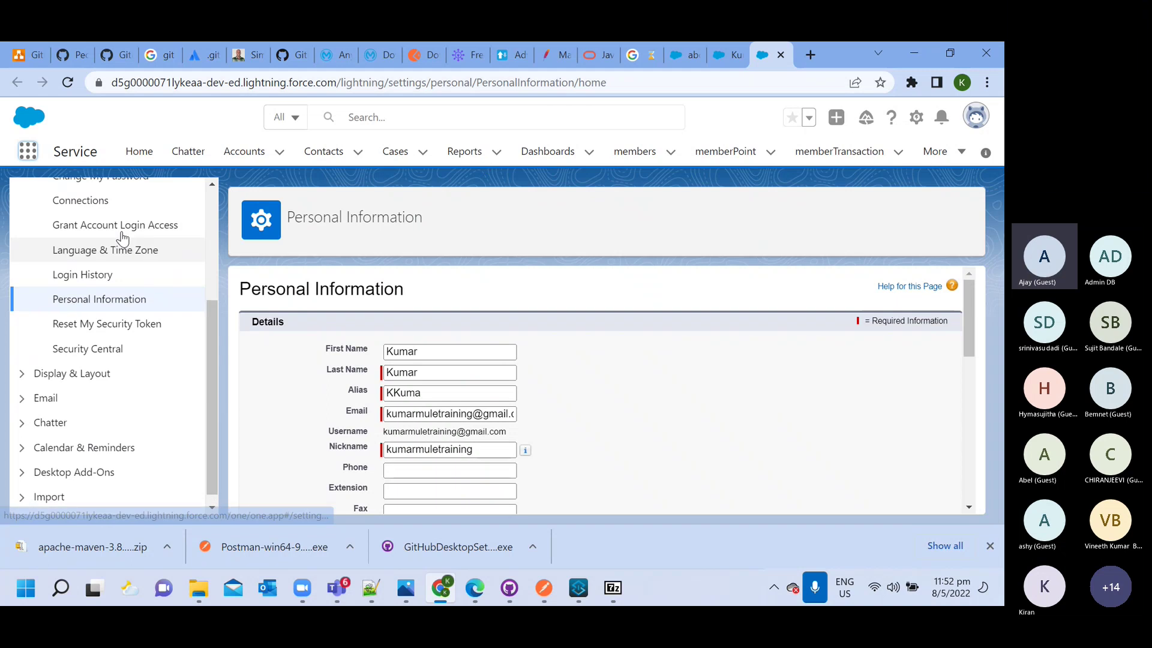
Step: Search the personal settings for "tab" and clear the search
click(129, 214)
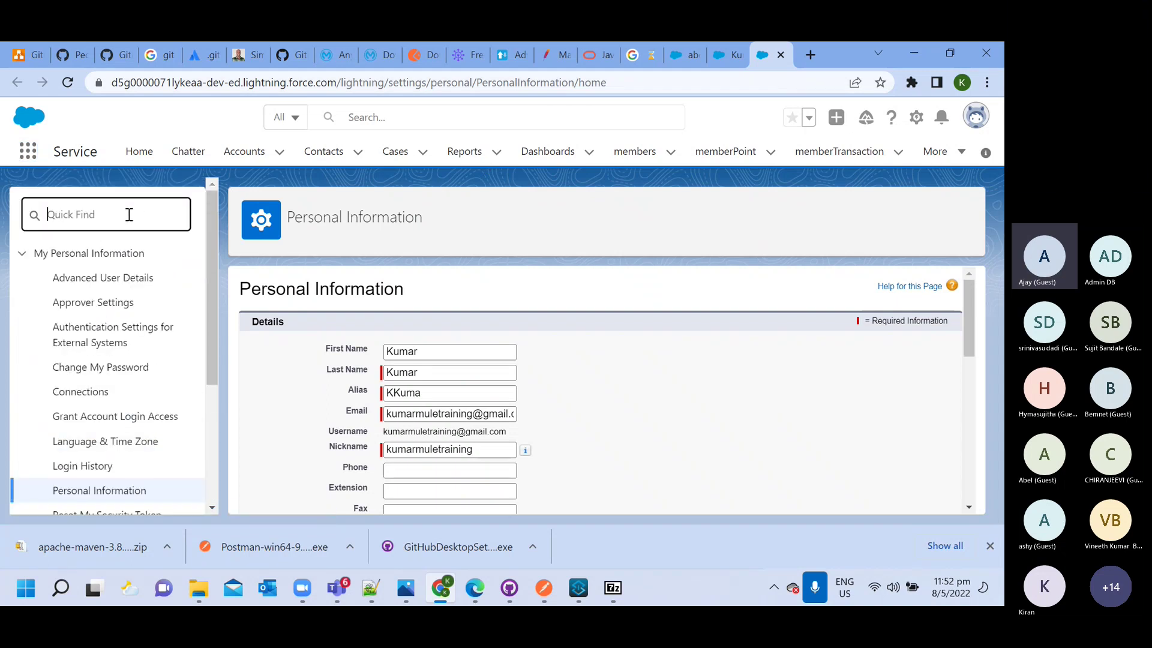
text(tab)
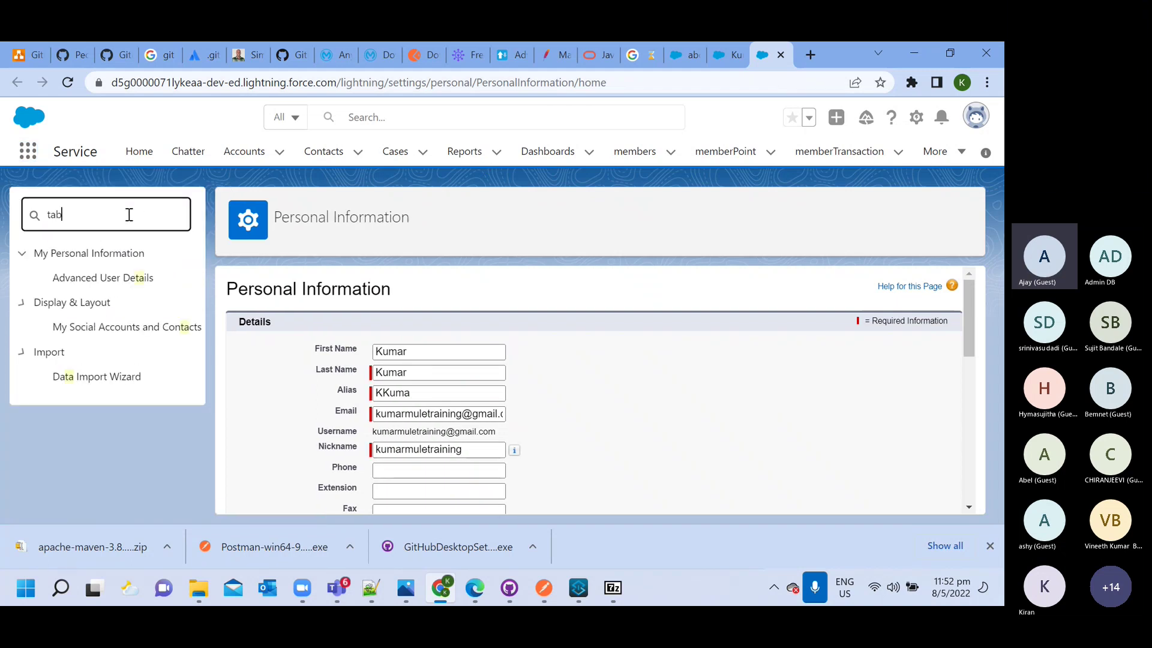
key(BackSpace)
key(BackSpace)
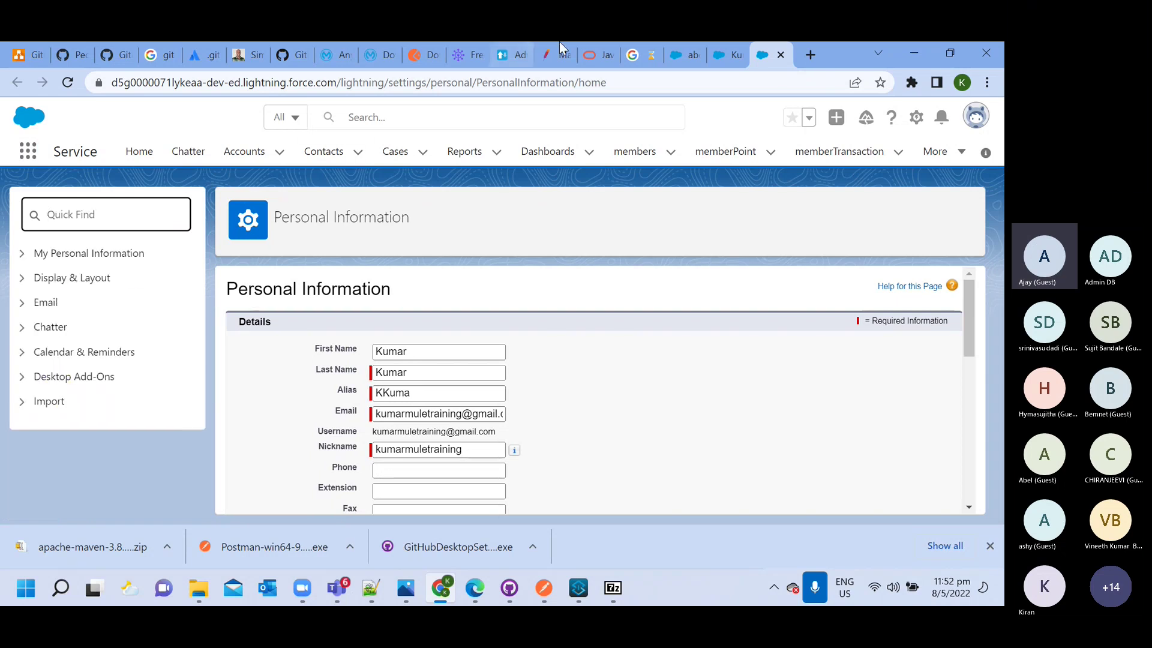
Step: Return to the abc object's setup page, search the App Launcher for "tabs", and close it with the search cleared
click(680, 51)
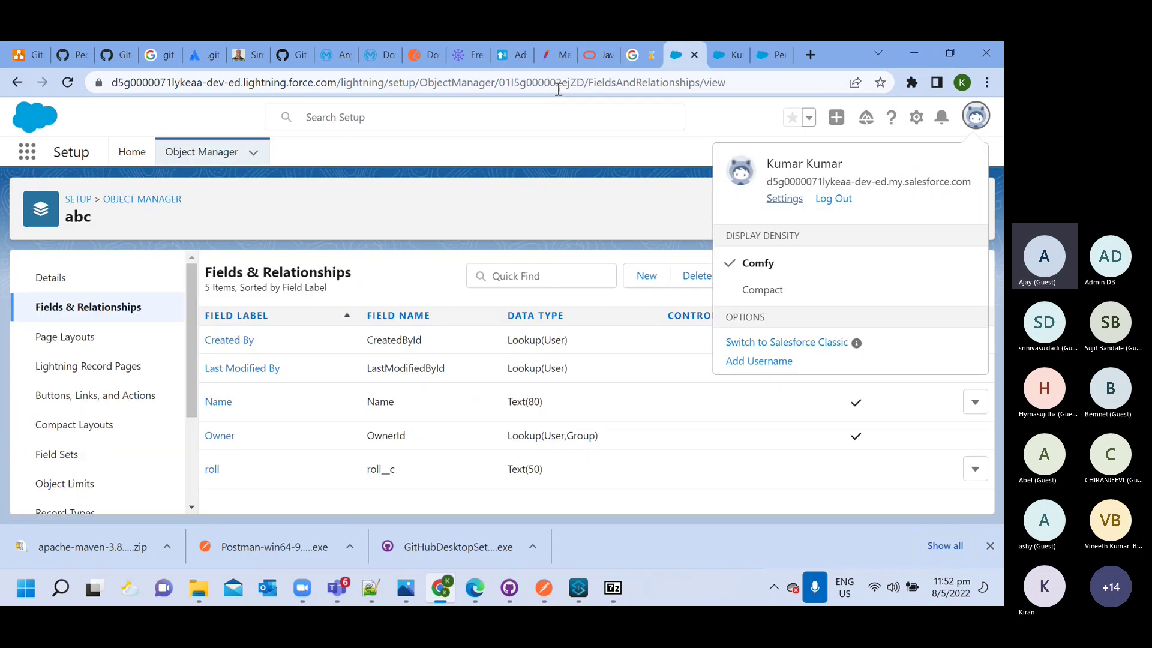
click(27, 152)
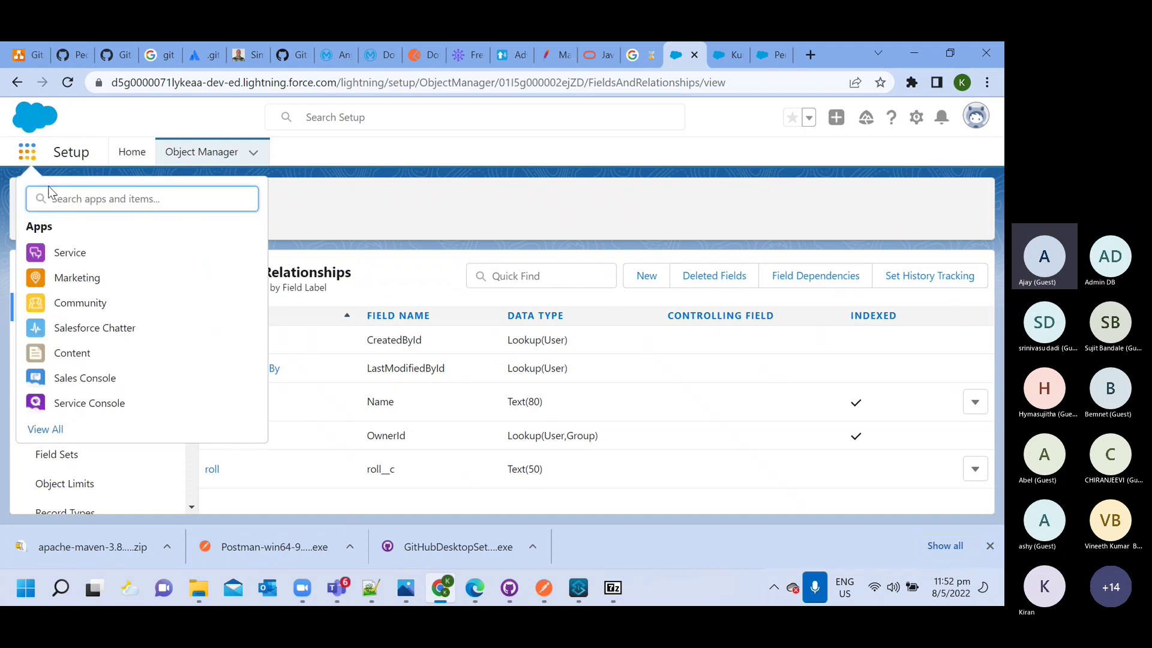
text(tabs)
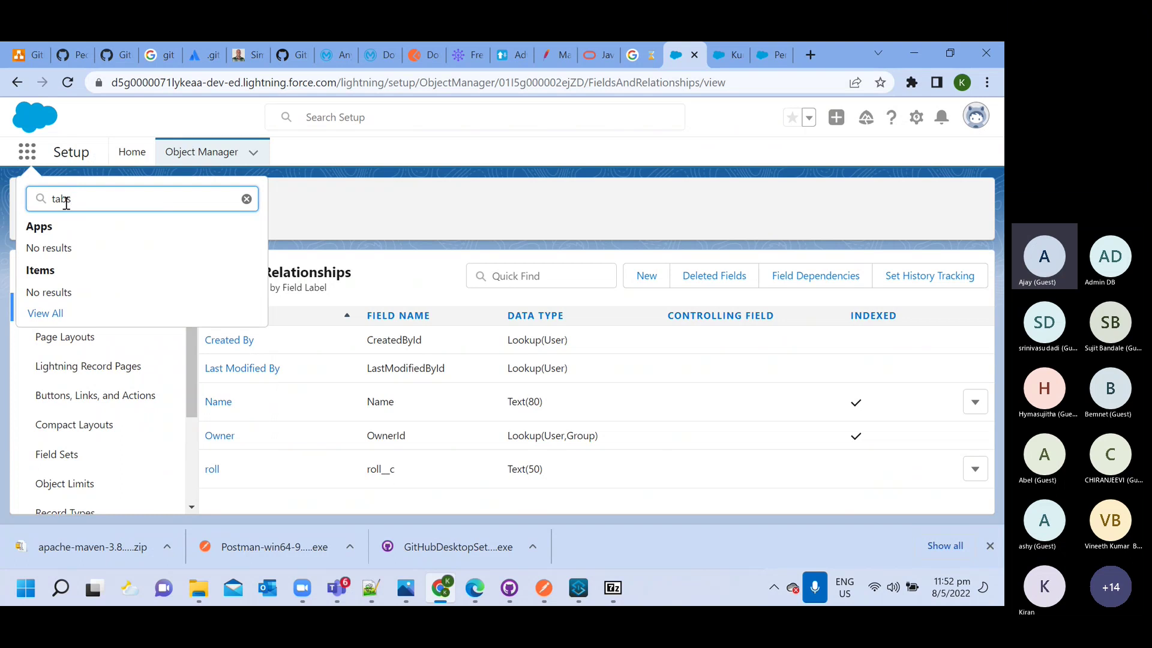
key(BackSpace)
key(BackSpace)
key(BackSpace)
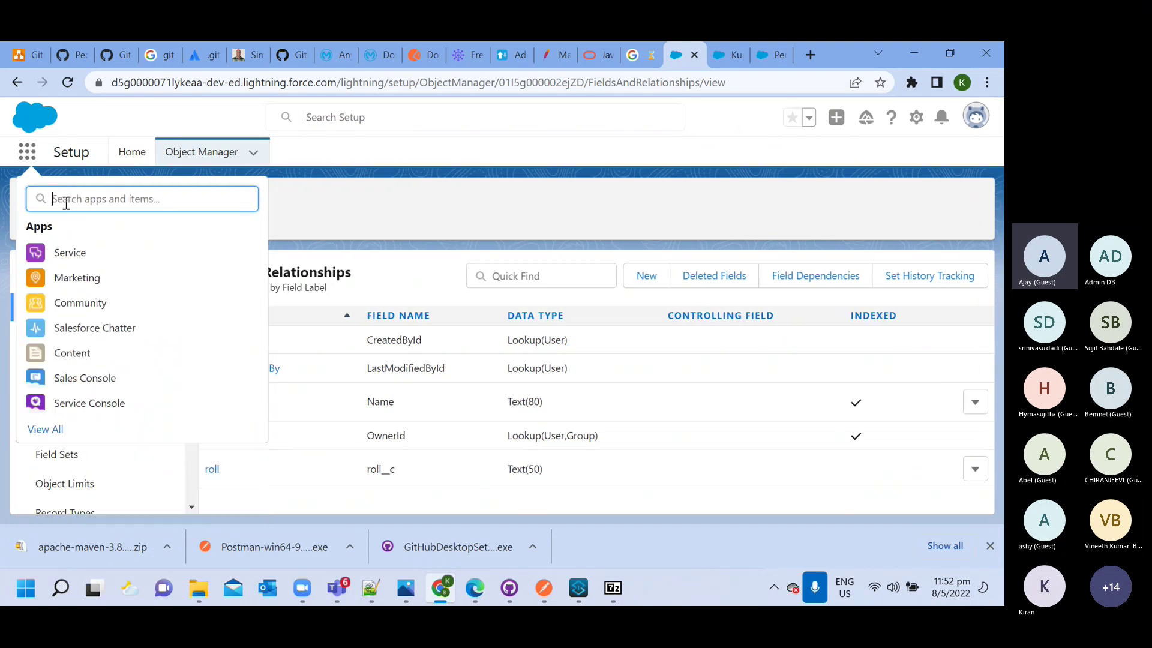
click(328, 208)
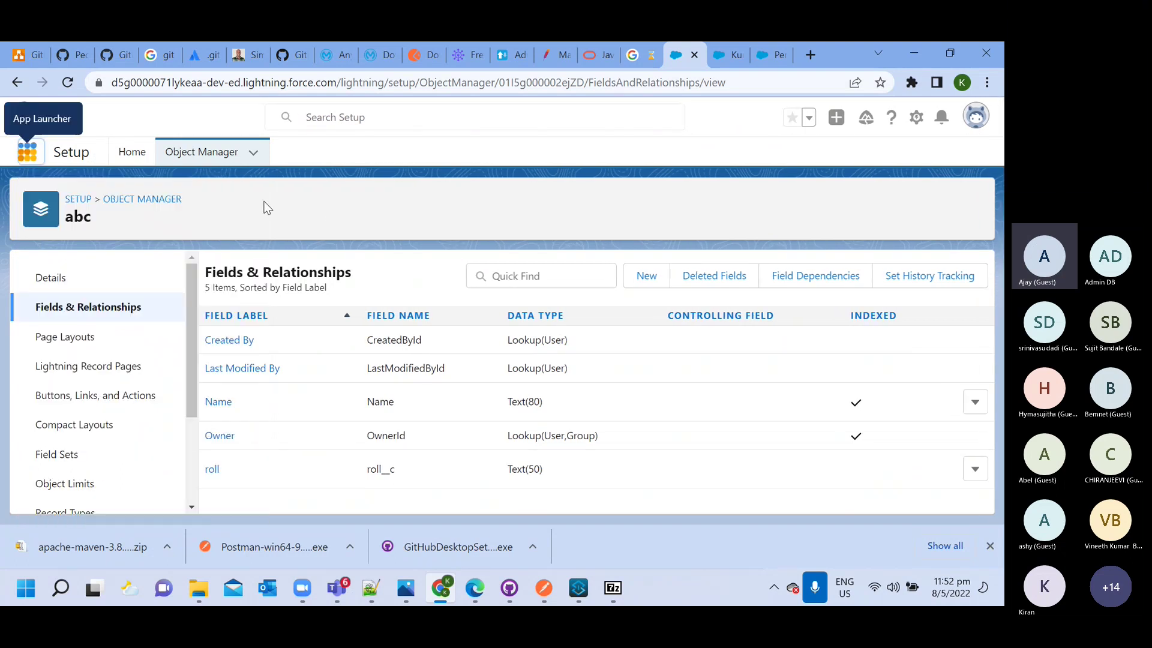
Step: Find "tabs" from Setup Home and open the Tabs page to view the custom object tabs
click(128, 153)
scroll(33, 222, up, 5)
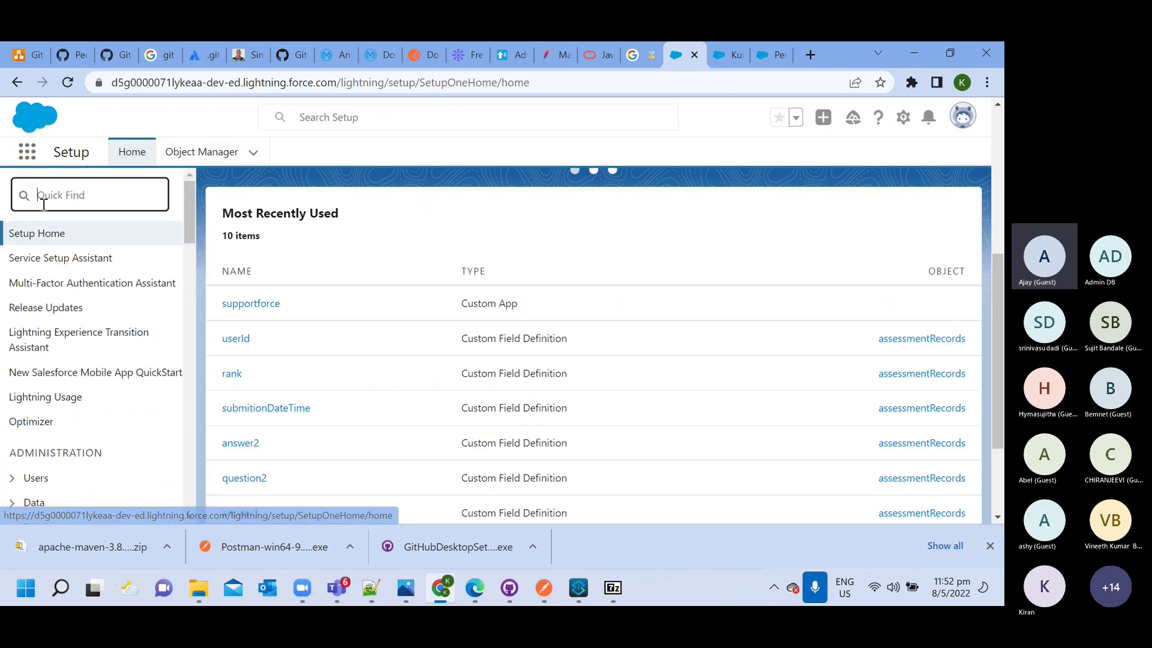
text(tabs)
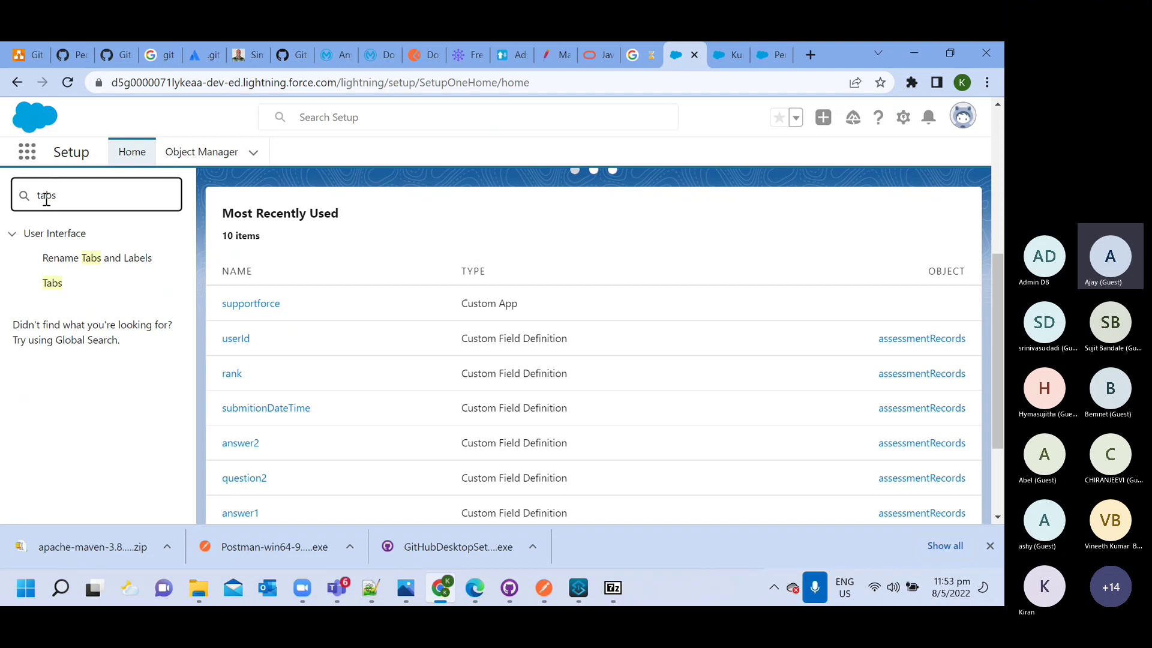
click(52, 284)
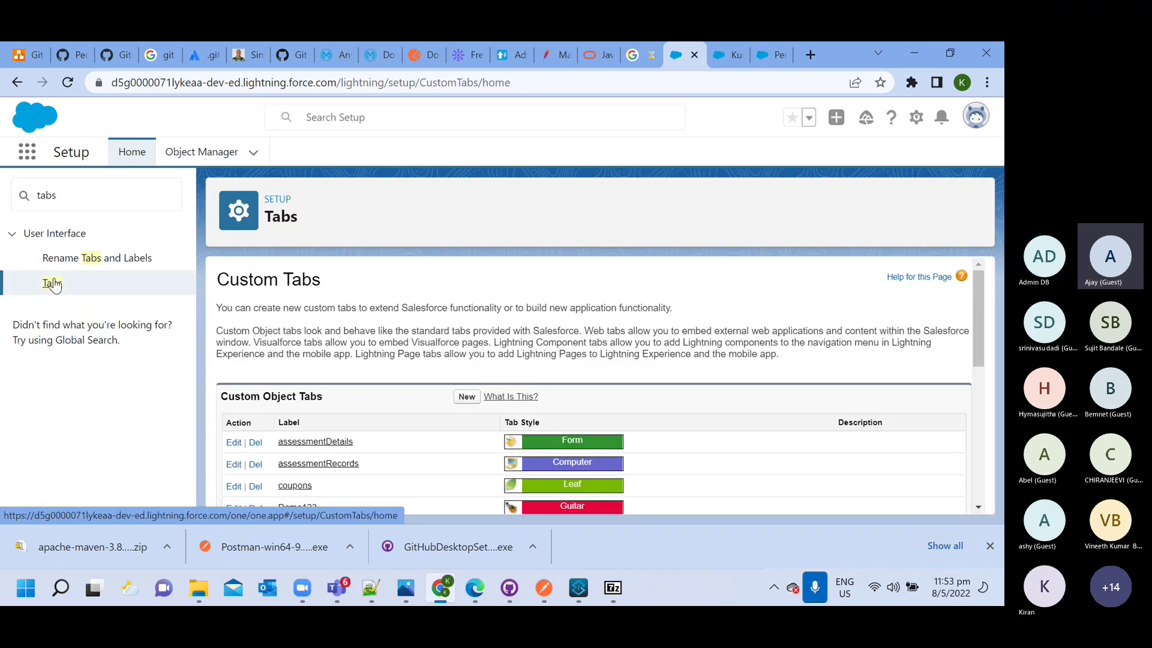
scroll(405, 405, down, 3)
scroll(396, 394, up, 3)
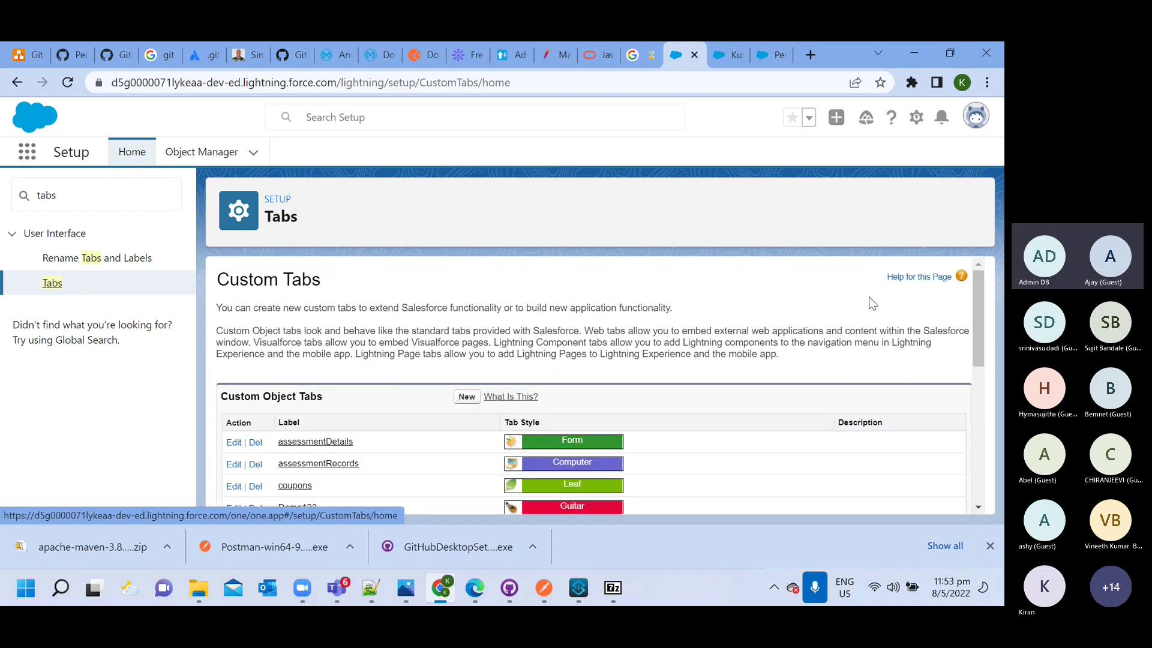
Step: Start a new custom object tab for the abc object with the Box tab style and continue to the profile settings
click(466, 397)
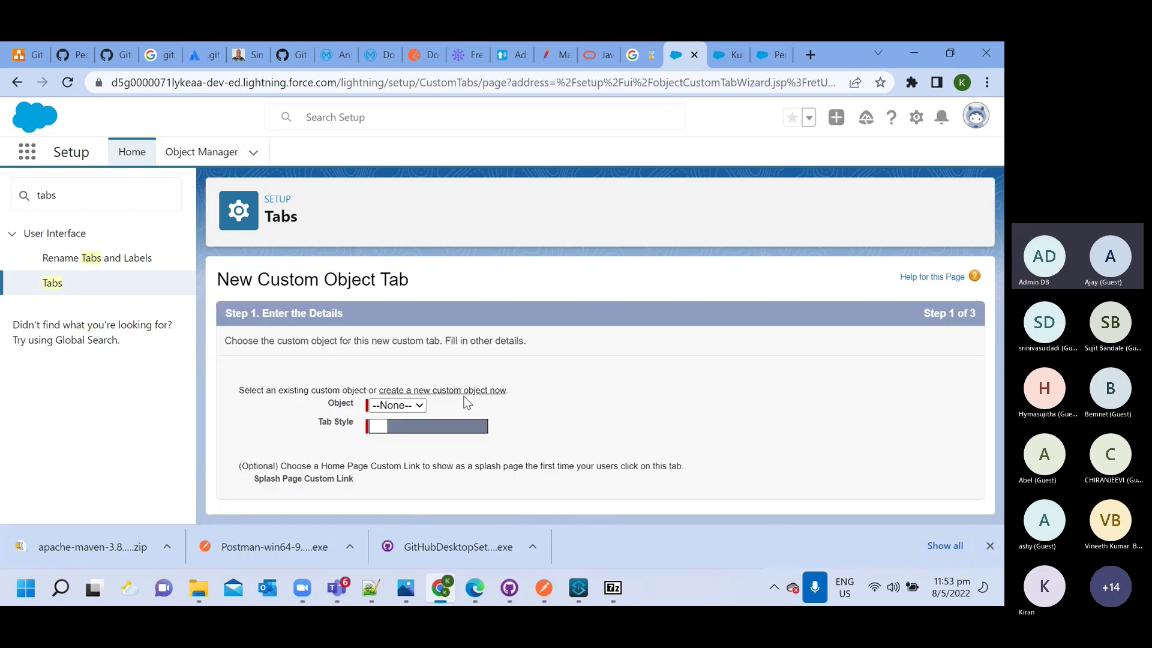
scroll(463, 398, down, 2)
click(411, 275)
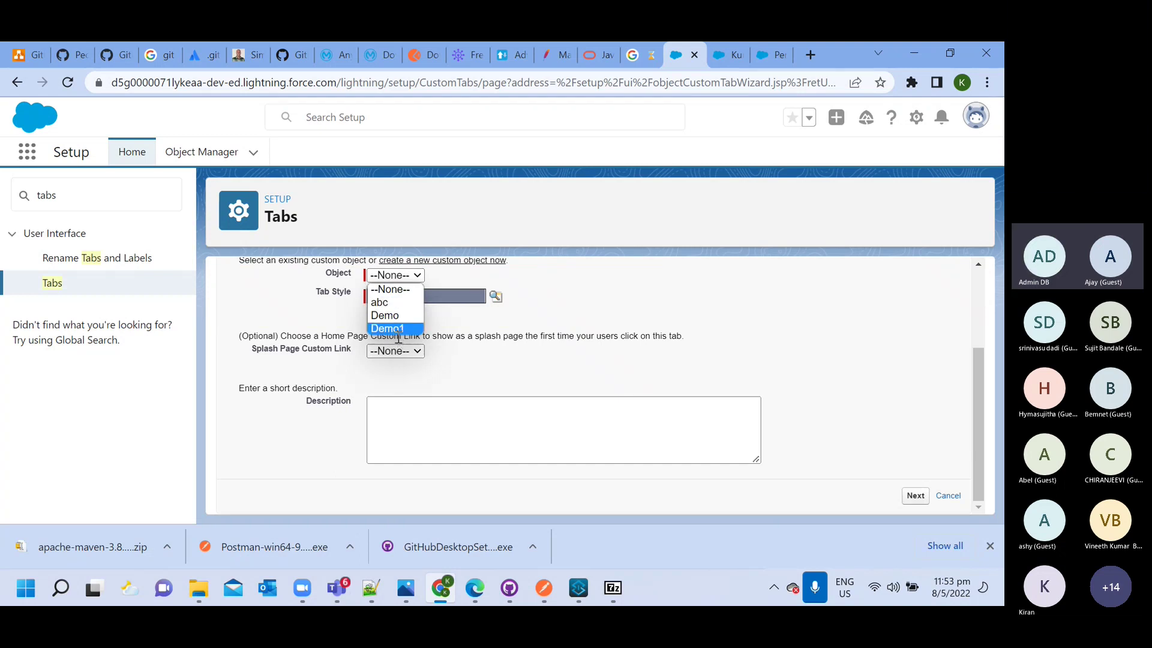
click(381, 303)
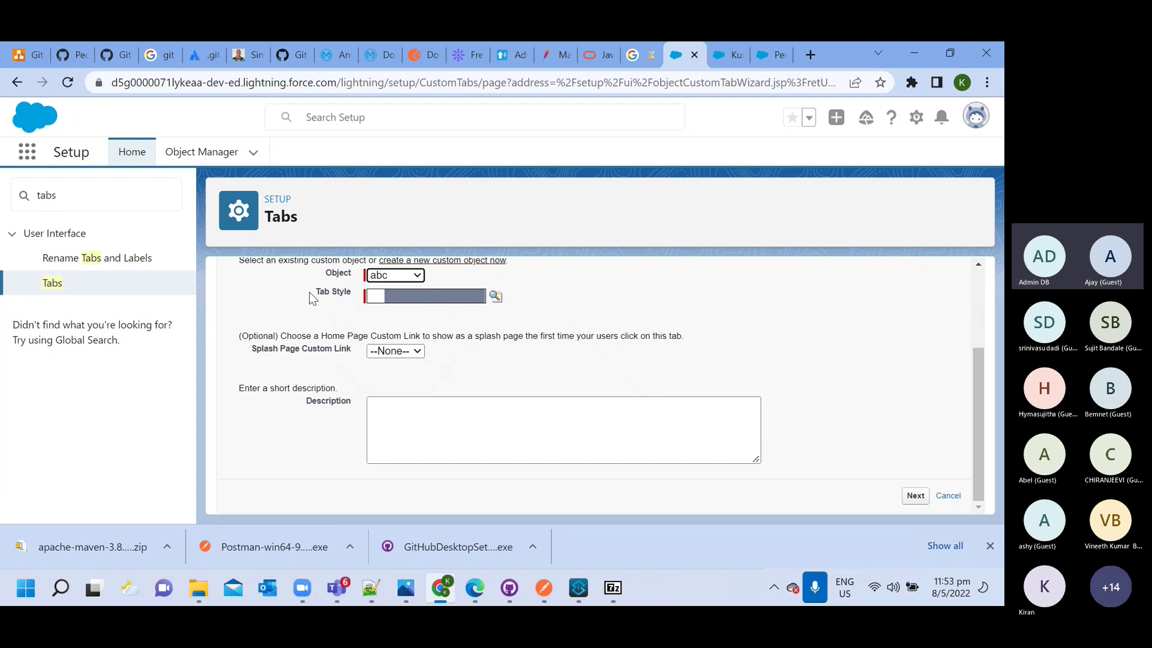
click(496, 297)
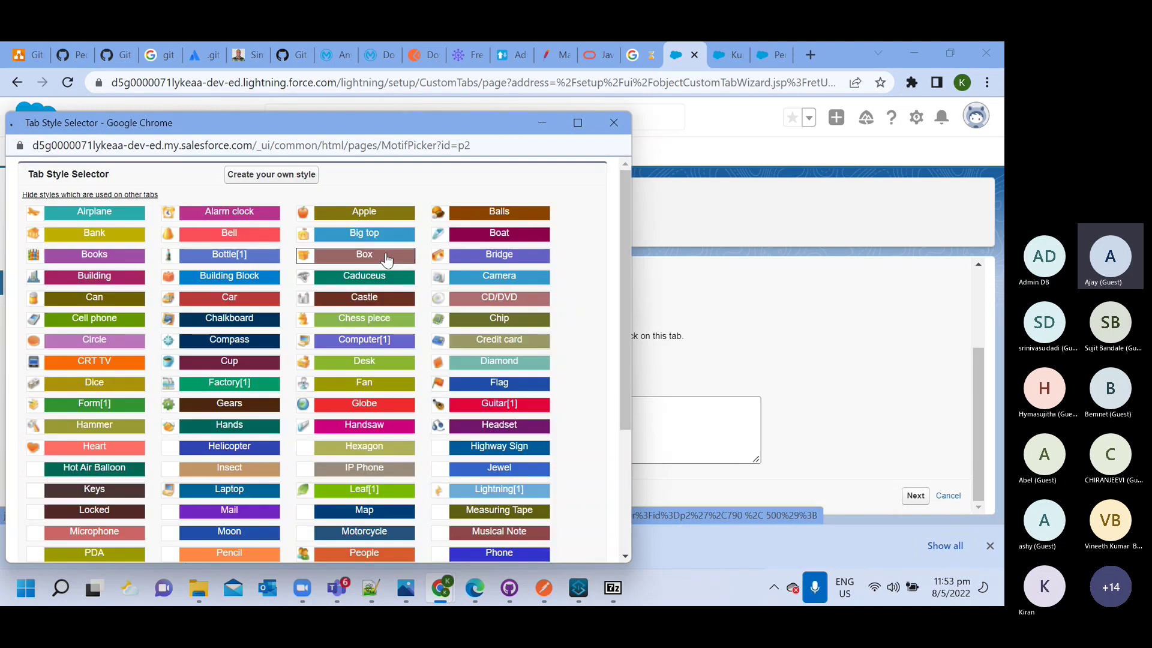
click(366, 258)
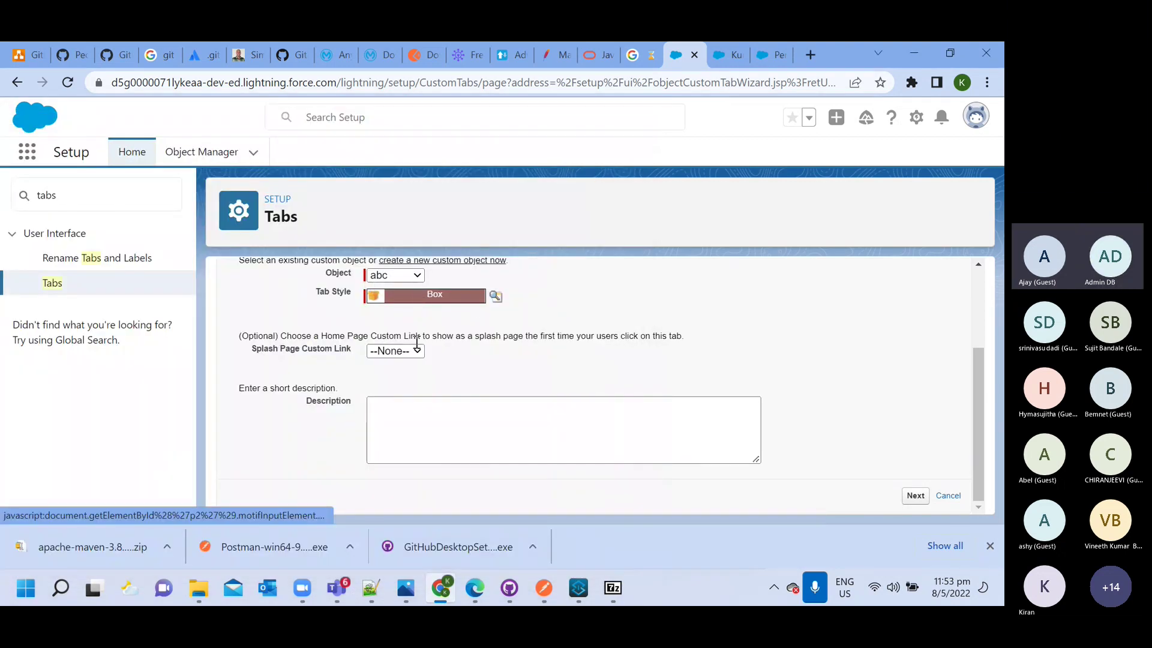
click(915, 497)
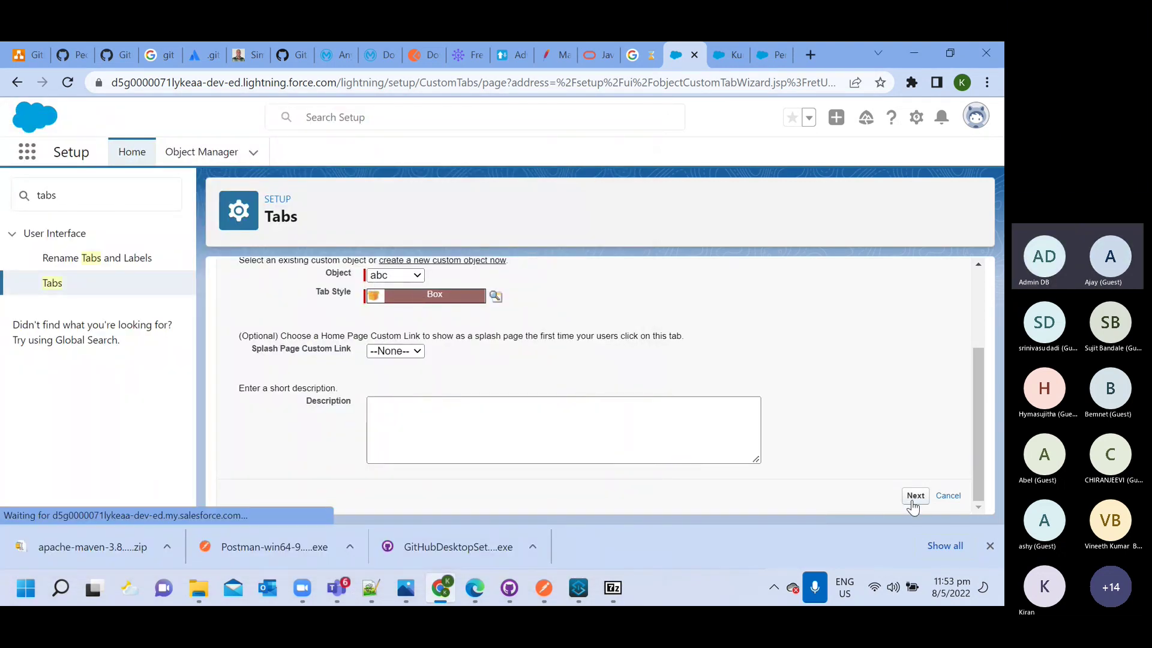
Step: Finish the abc tab with Default On visibility for all profiles and inclusion in all custom apps, and save it
scroll(586, 443, down, 3)
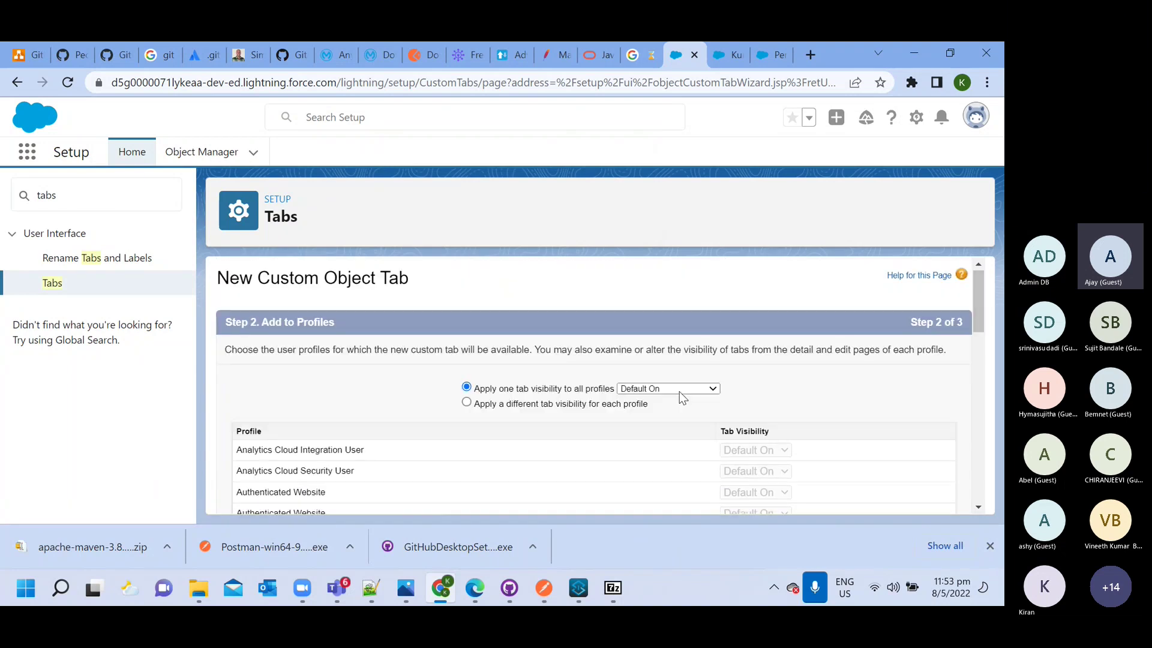
scroll(773, 420, down, 10)
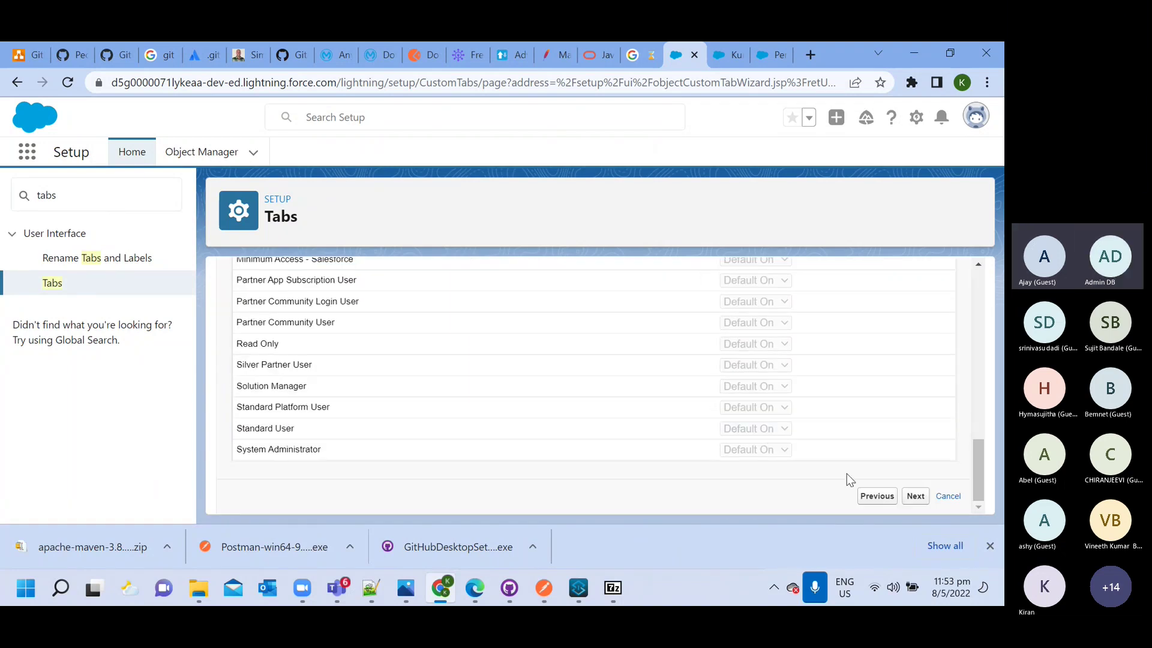
click(916, 496)
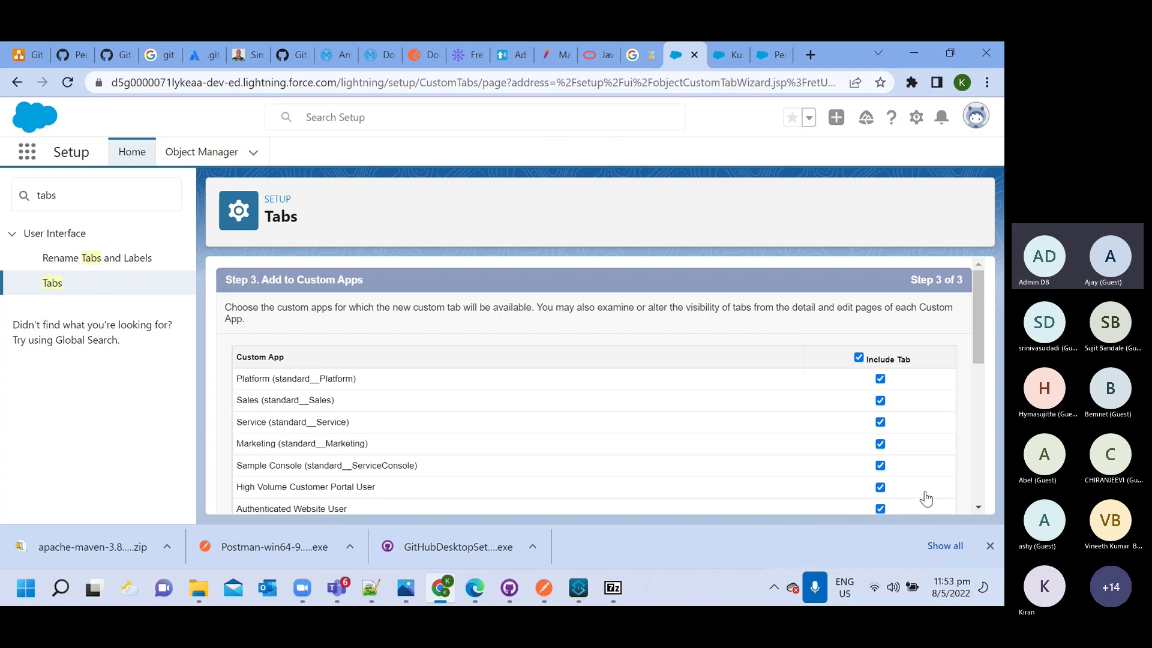
scroll(926, 499, down, 10)
click(912, 495)
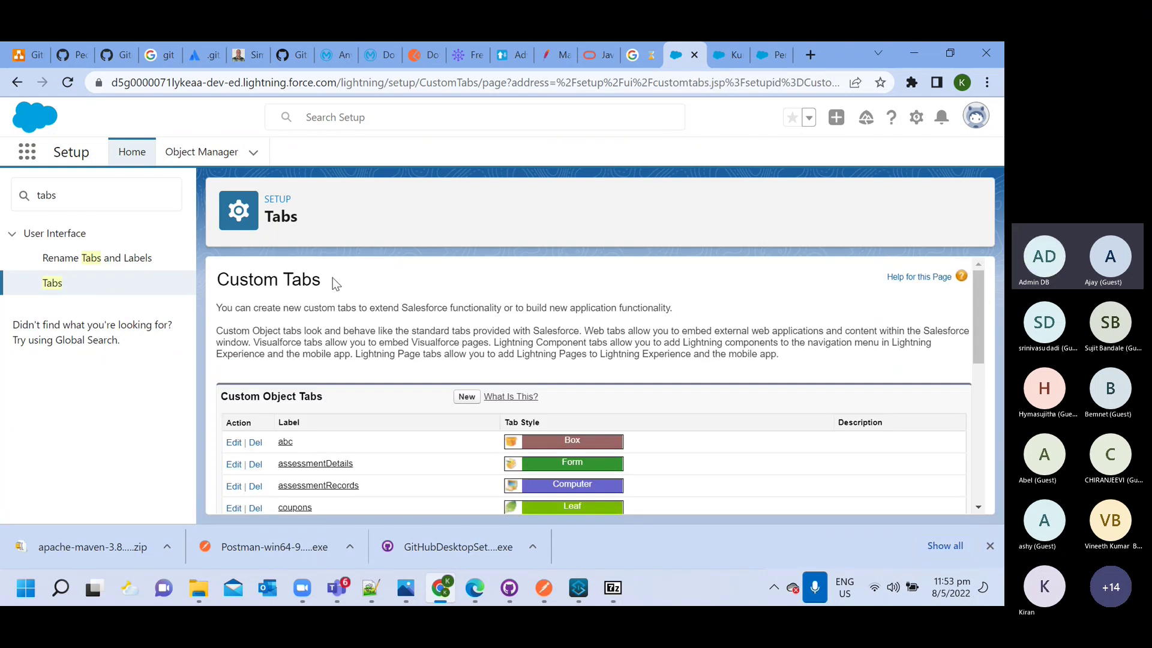
scroll(333, 277, down, 3)
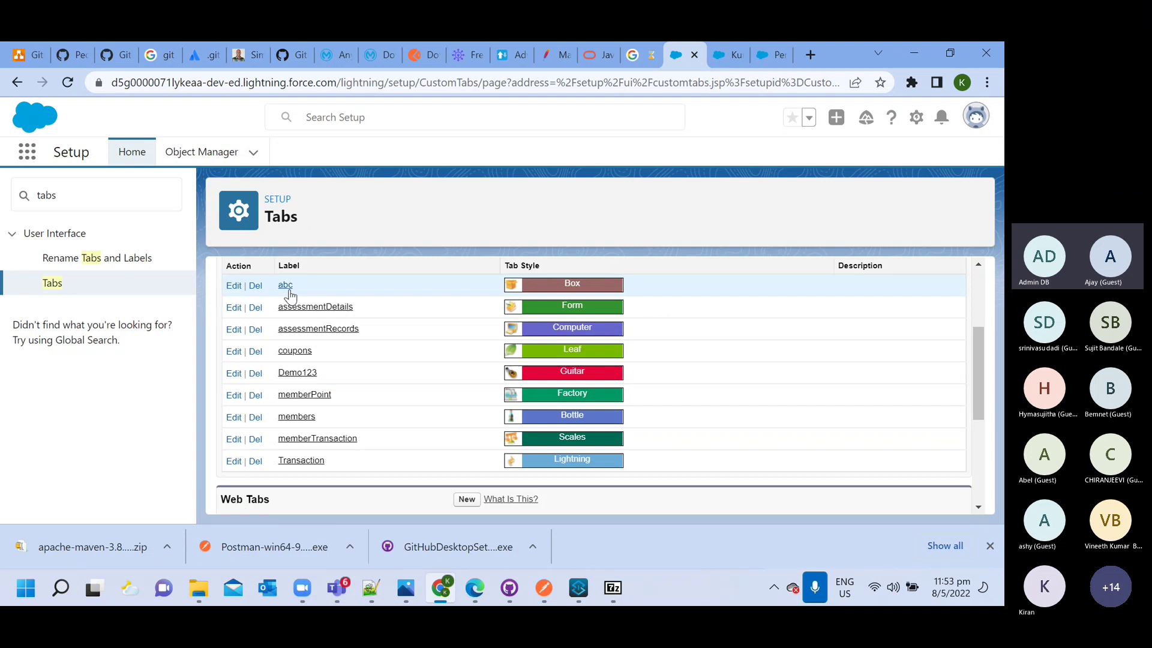
Step: Switch to the Service app page and open the abc object's list from the additional navigation items
click(720, 56)
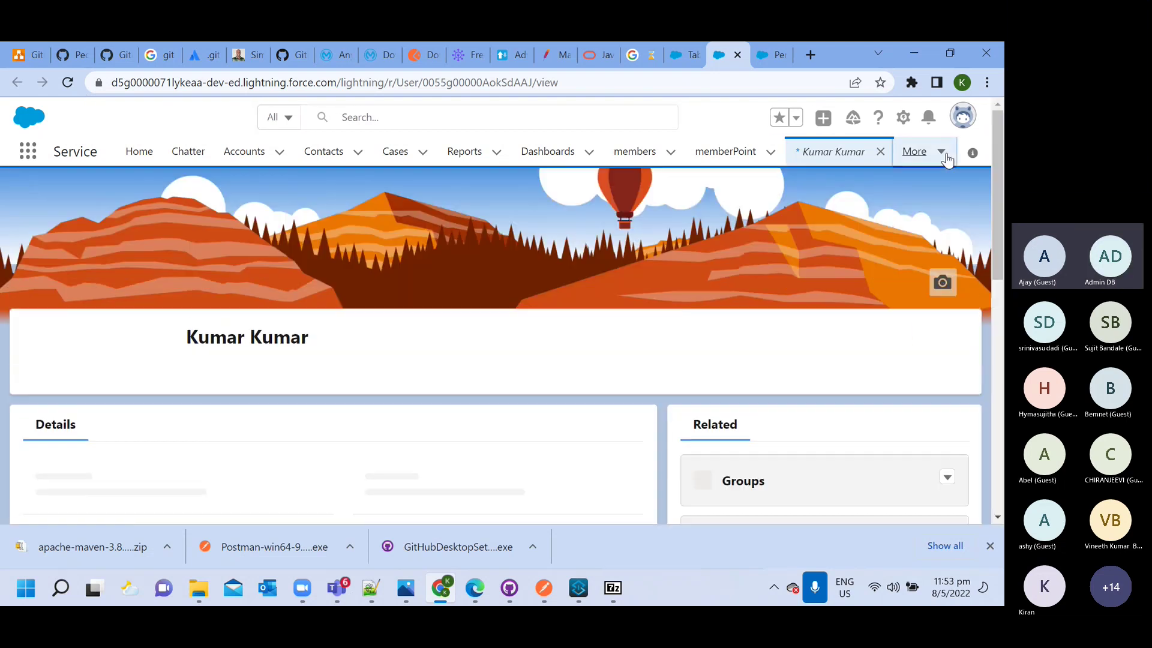
click(944, 154)
click(873, 347)
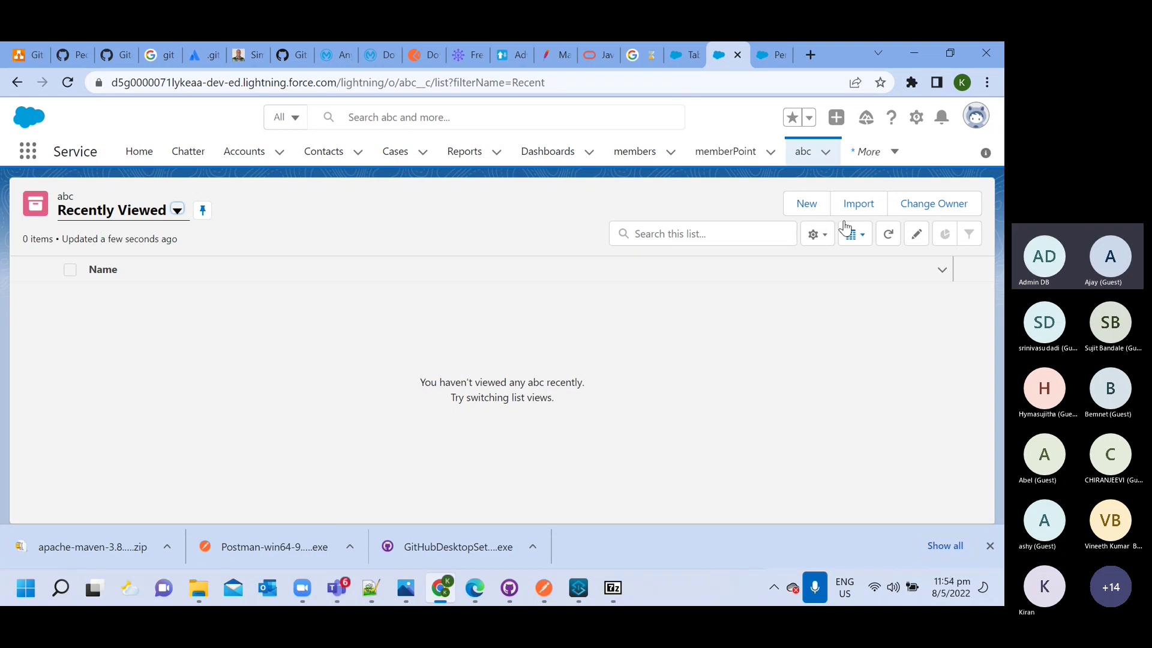
Step: Create a new abc record with a person's name and roll 1, and save it
click(805, 205)
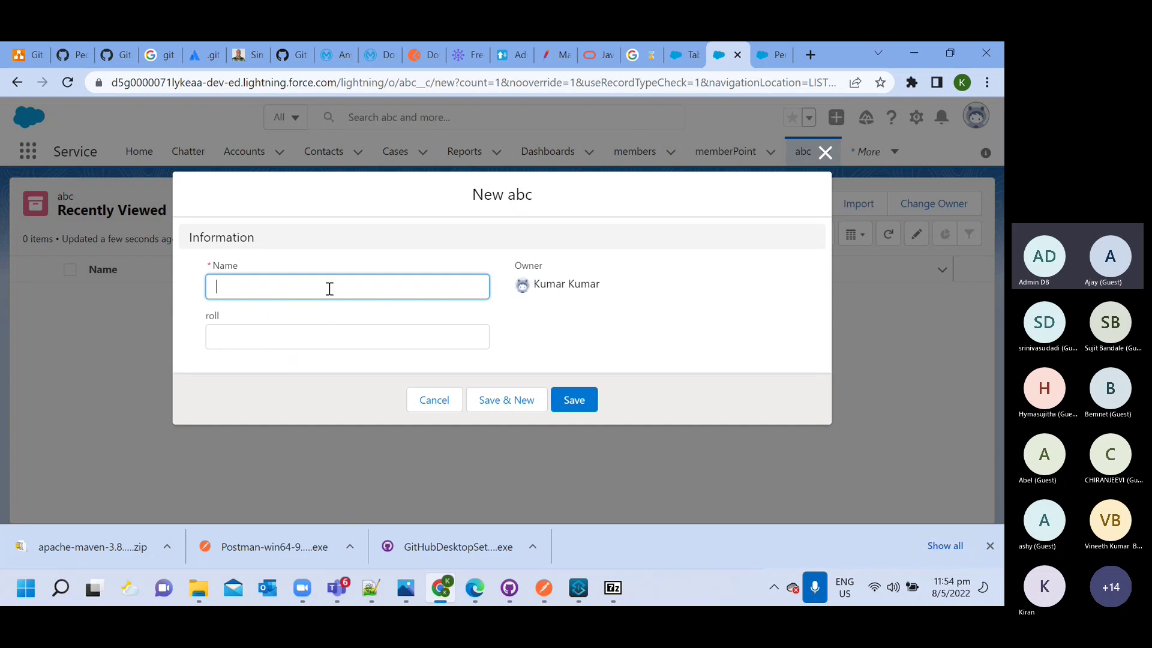
text(Kumar)
click(309, 335)
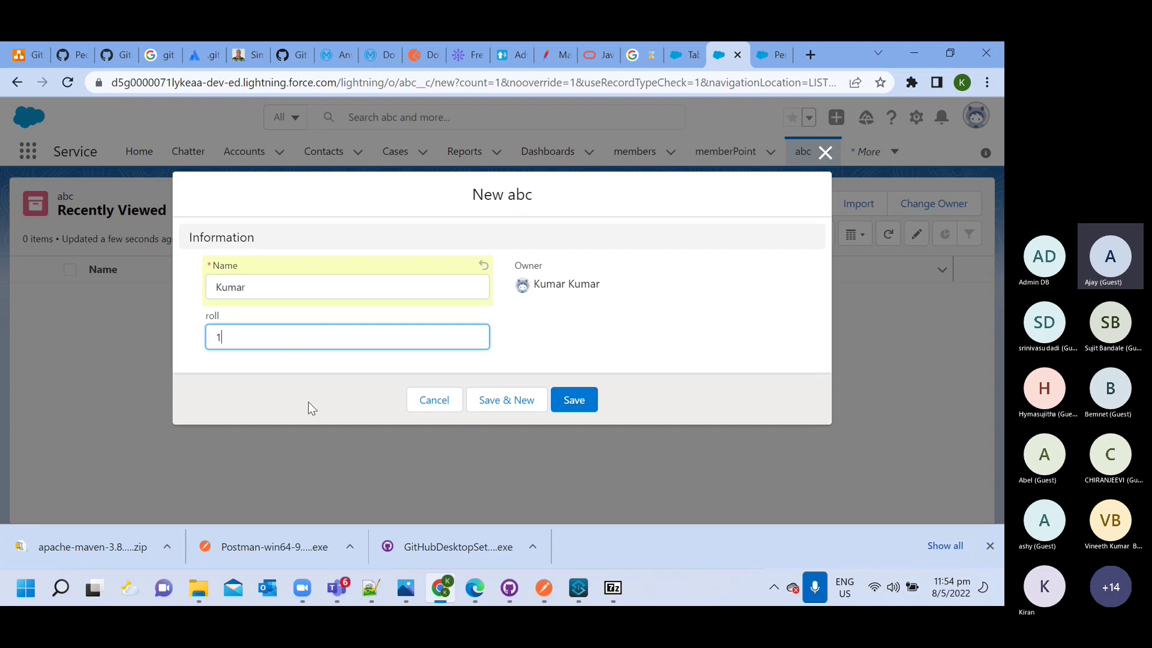
click(578, 401)
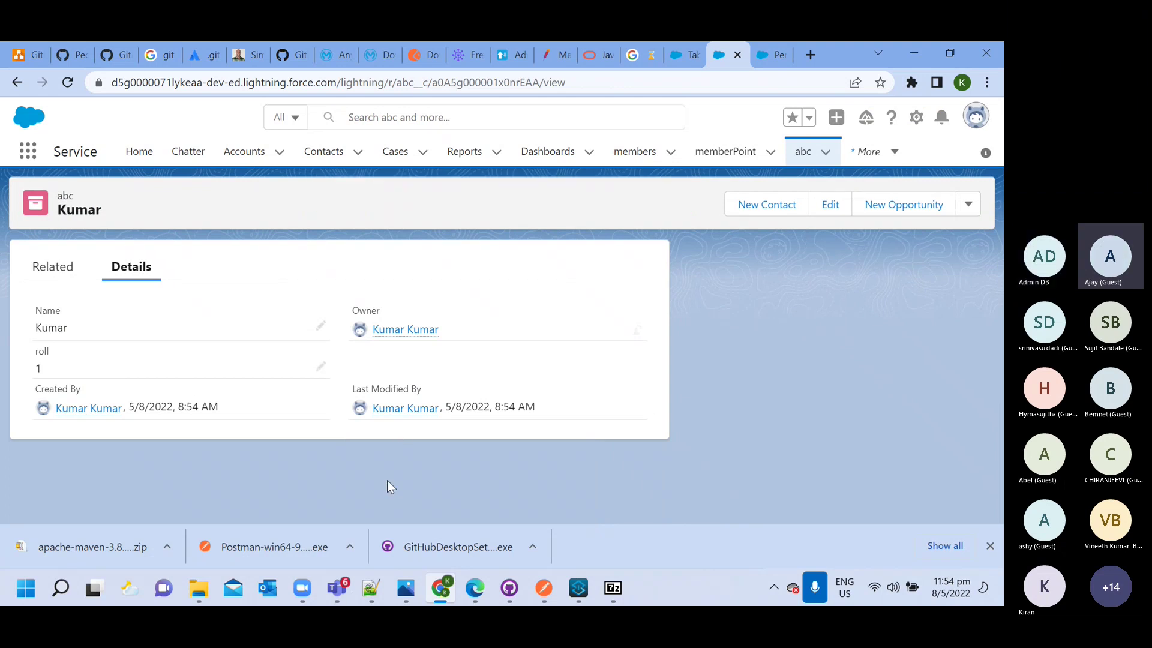
Step: Return to the abc Recently Viewed list, select its record, and check the available list view controls
click(804, 151)
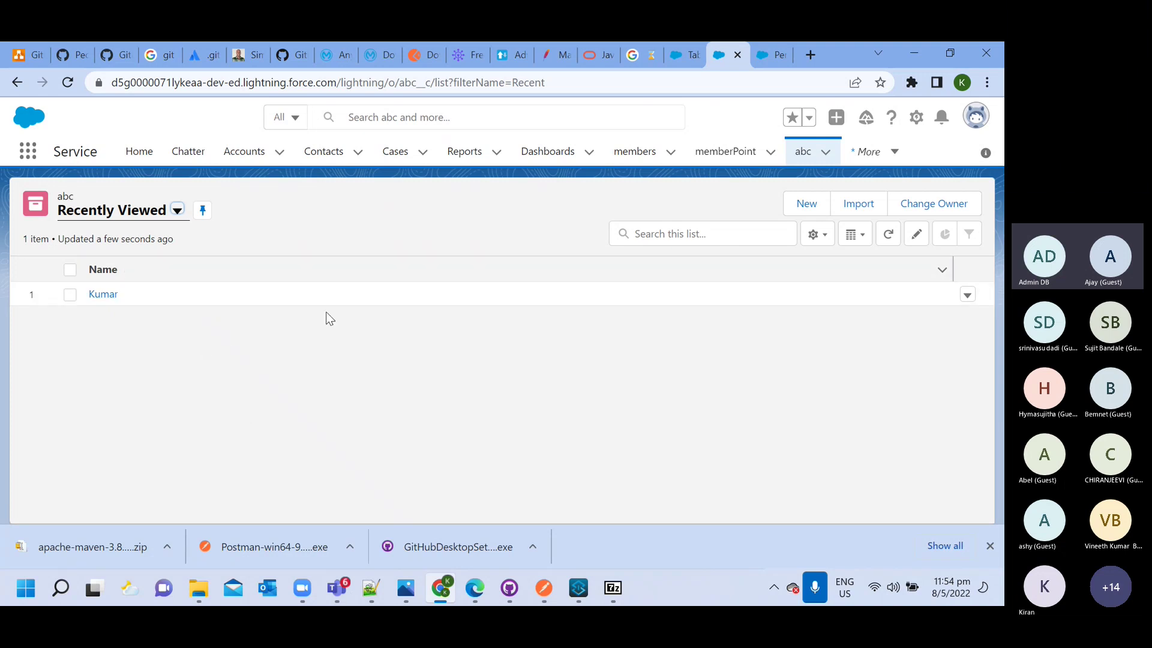
click(823, 237)
click(120, 334)
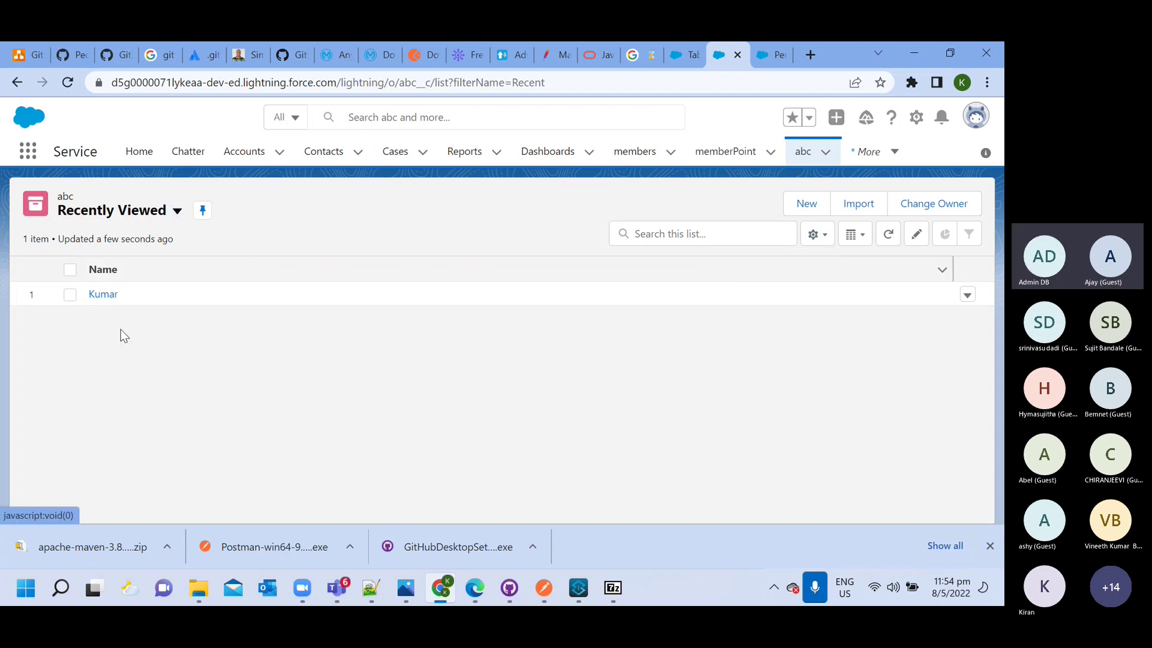
click(70, 295)
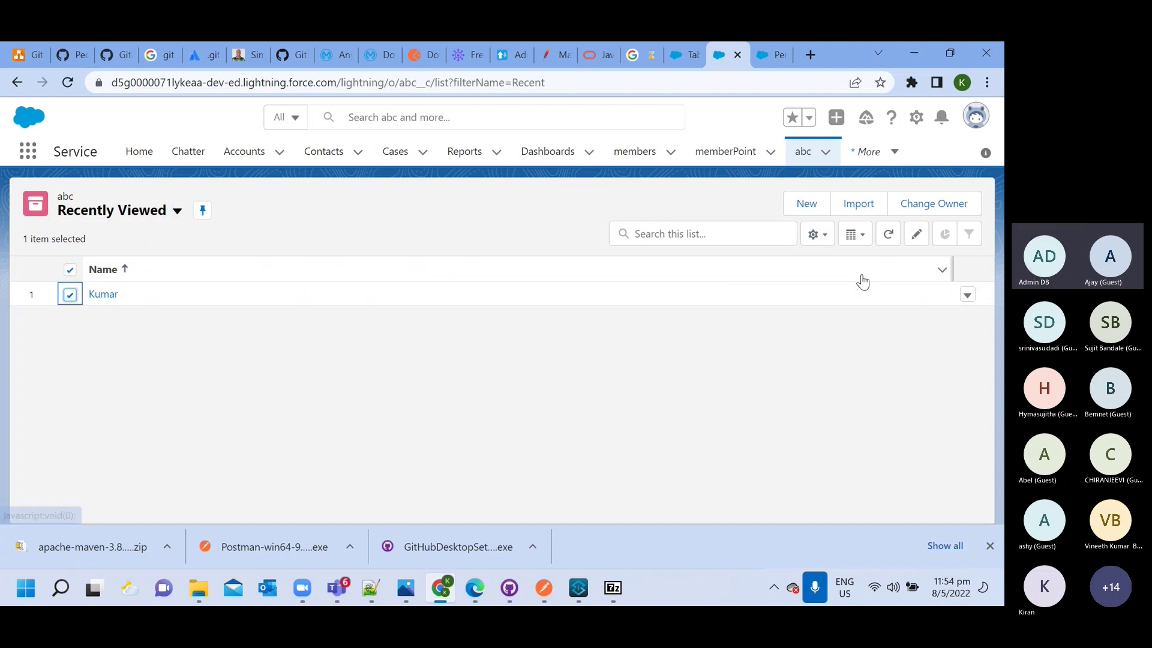
click(867, 240)
click(818, 234)
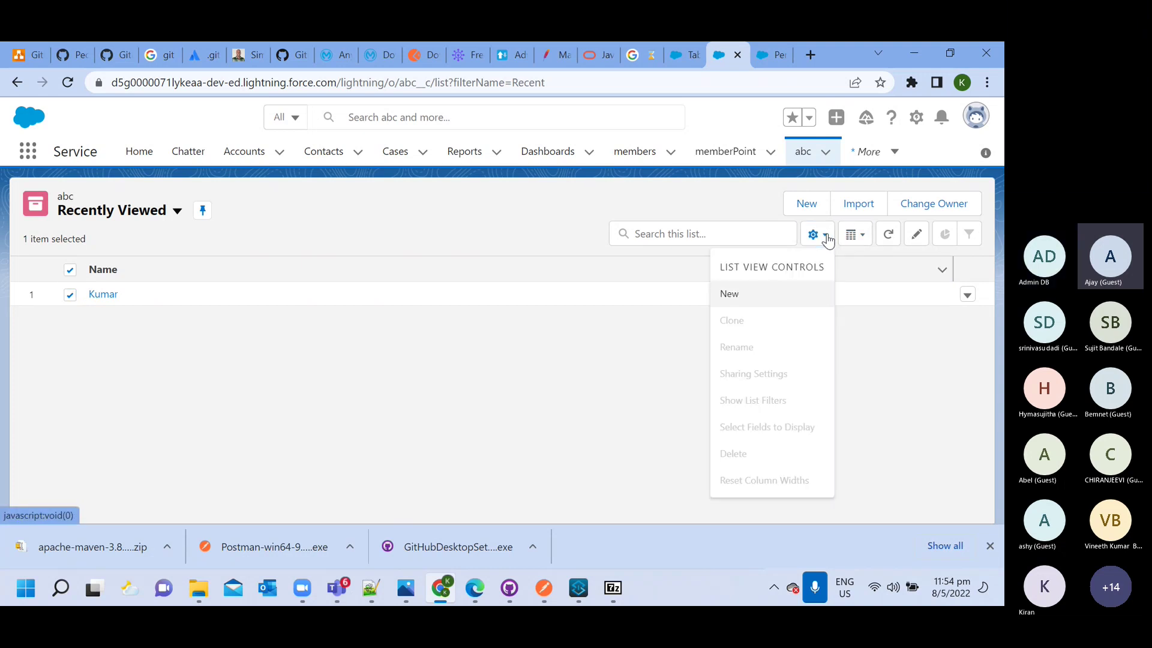
click(444, 324)
Step: Switch the abc list to the All view and add roll to its visible fields
click(177, 211)
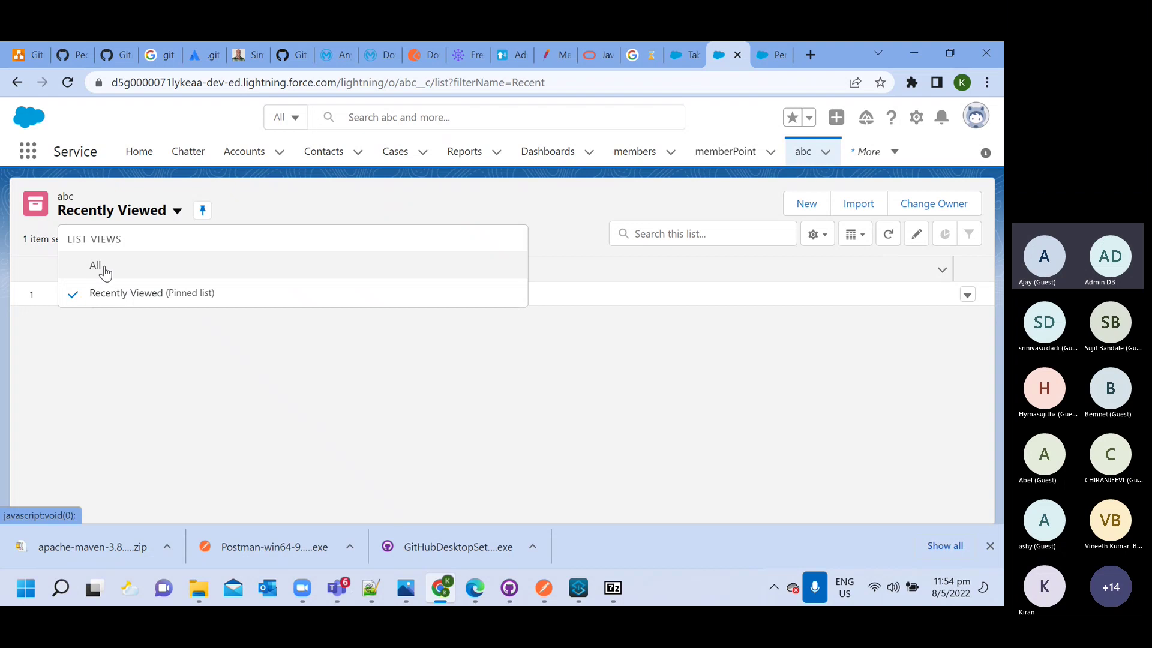
click(101, 267)
click(816, 235)
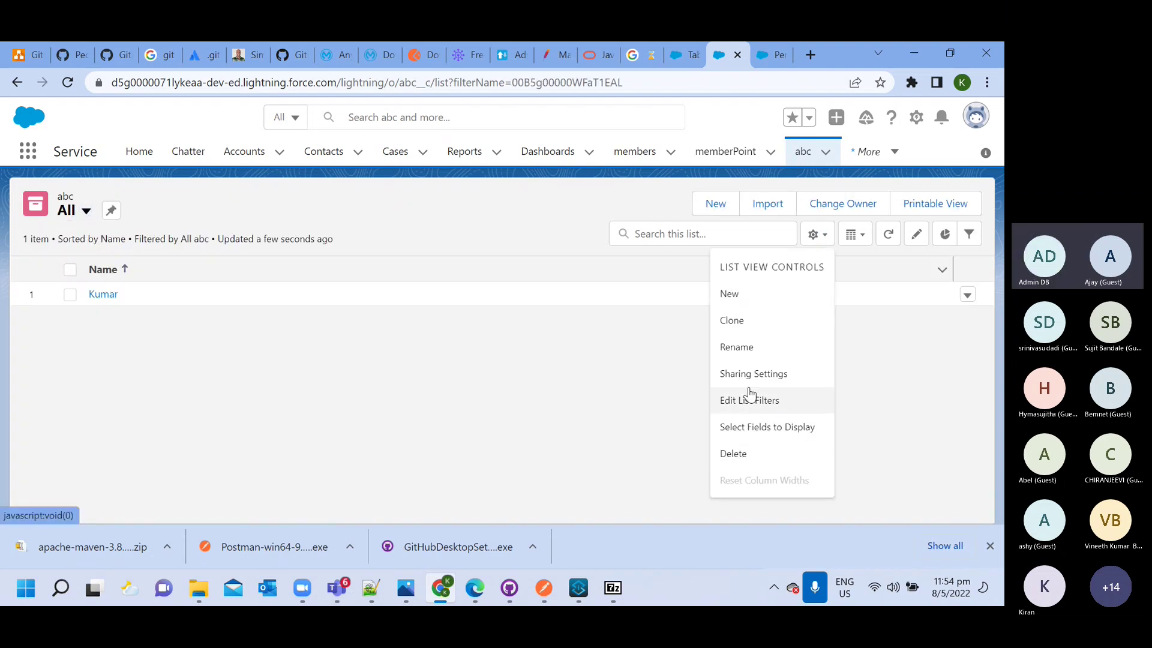
click(769, 427)
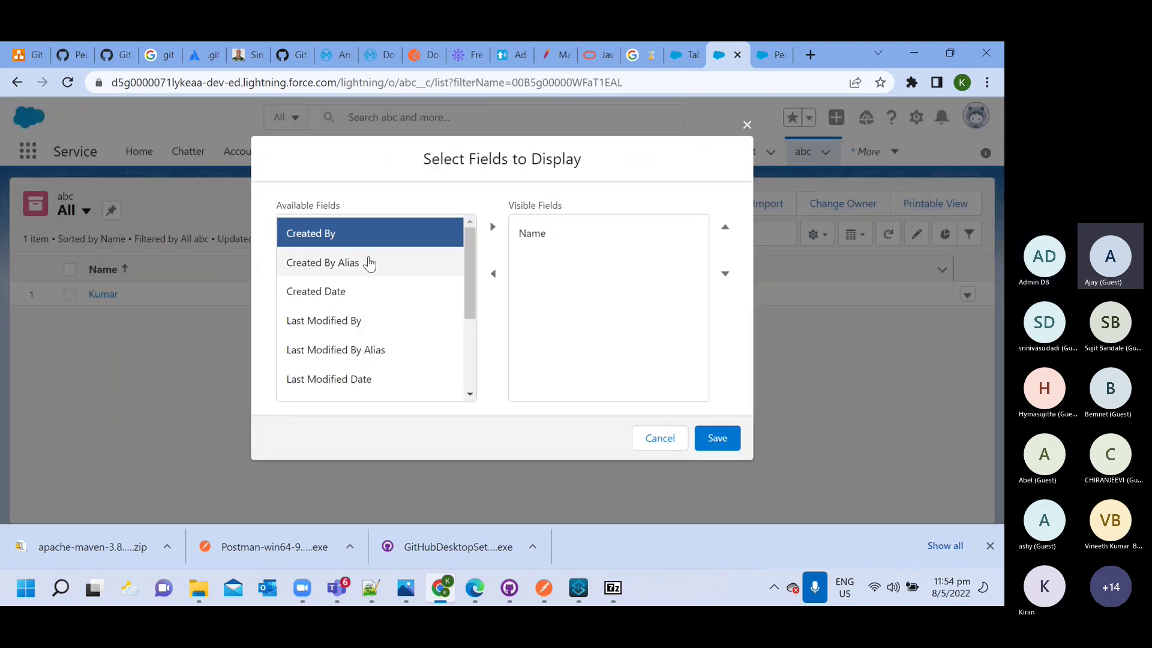
scroll(338, 310, down, 3)
scroll(336, 318, up, 3)
scroll(339, 326, down, 3)
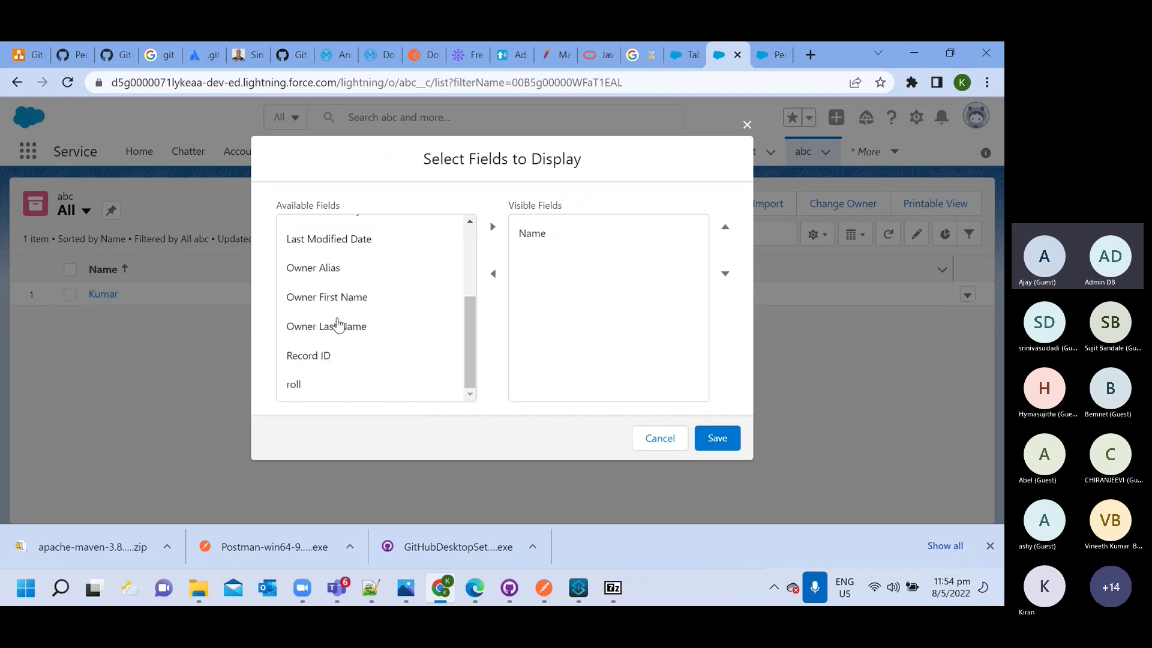
scroll(336, 348, up, 3)
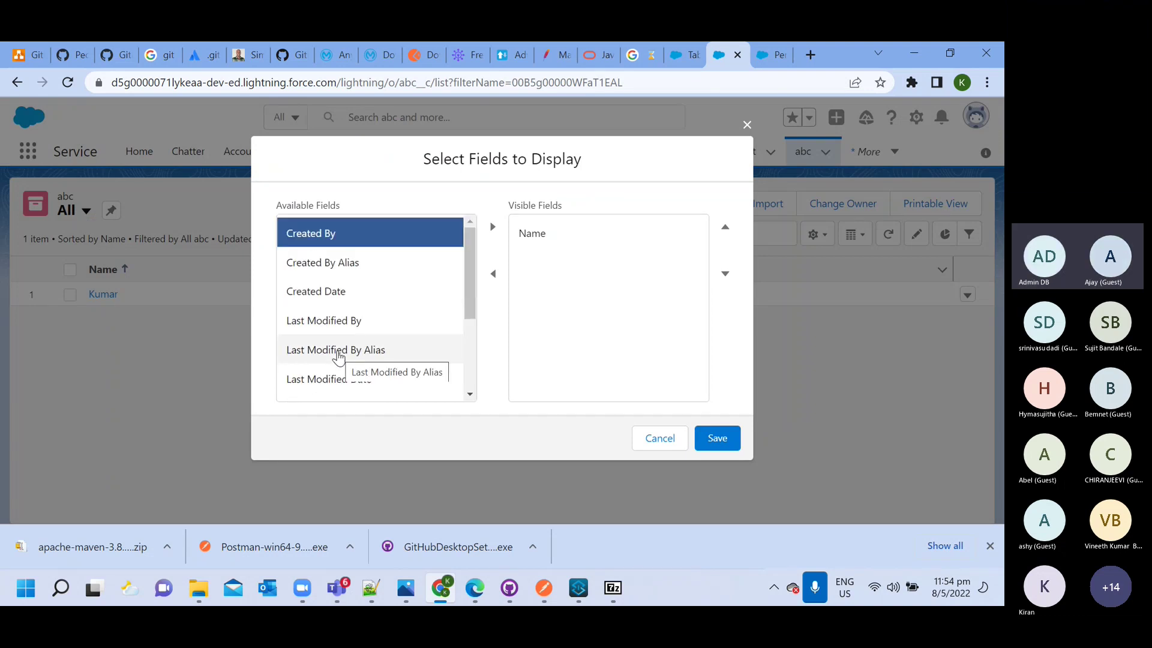
scroll(336, 360, down, 3)
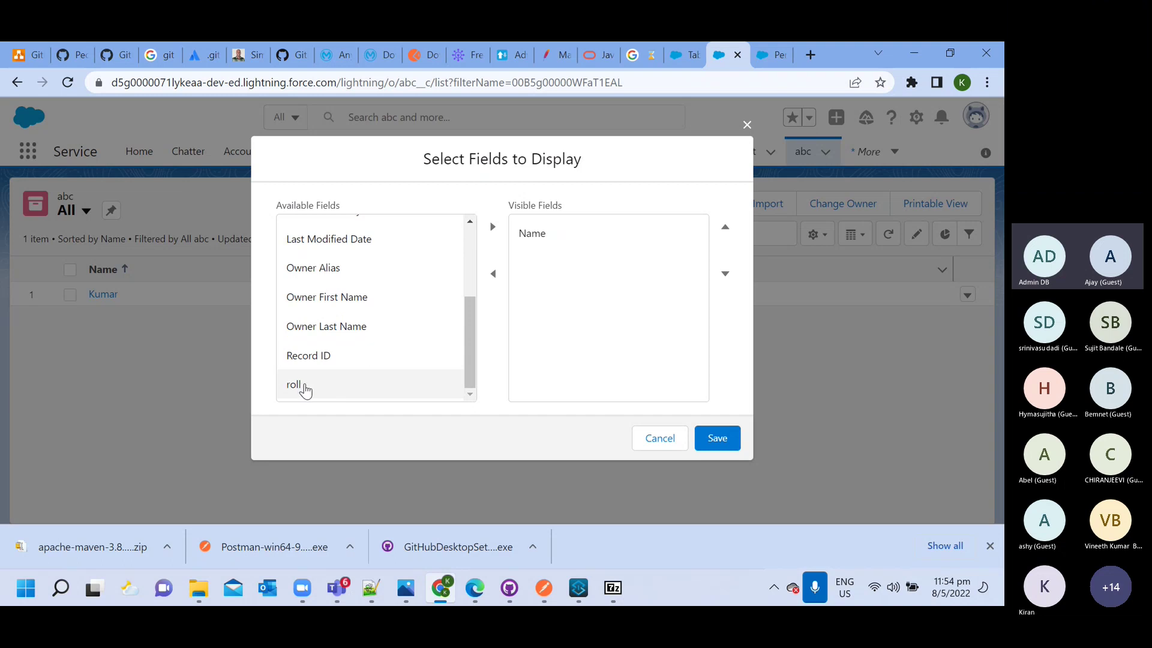
click(304, 388)
click(500, 234)
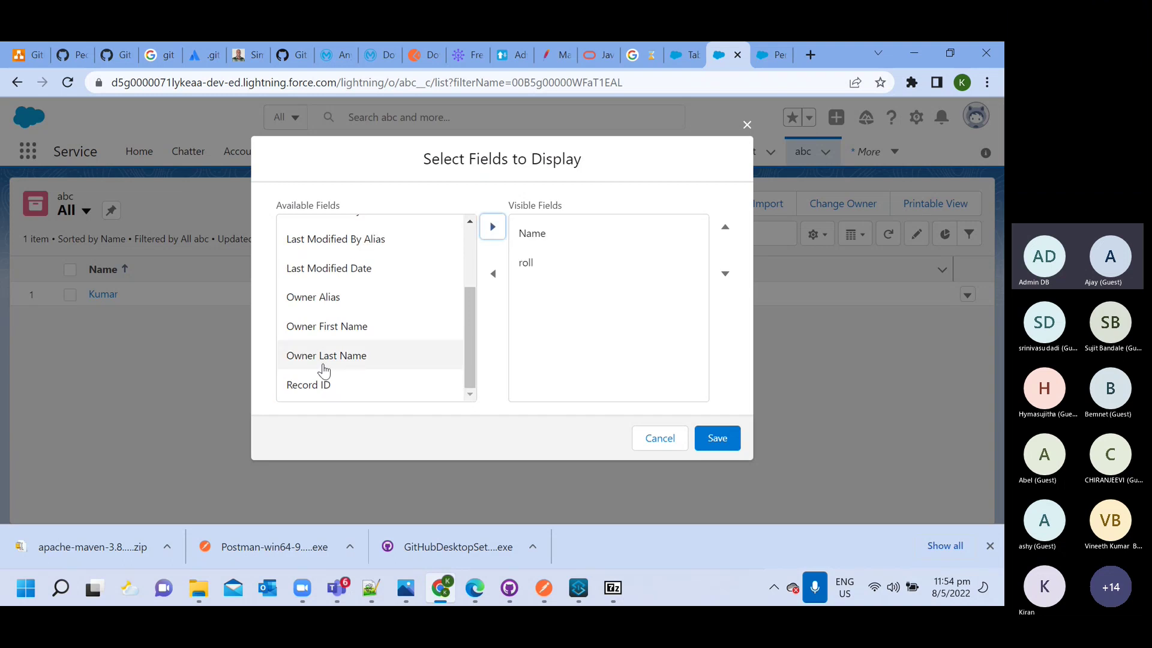
Step: Add Last Modified By, Created Date and Last Modified Date to the visible fields, and save the field selection
scroll(306, 381, up, 3)
click(326, 320)
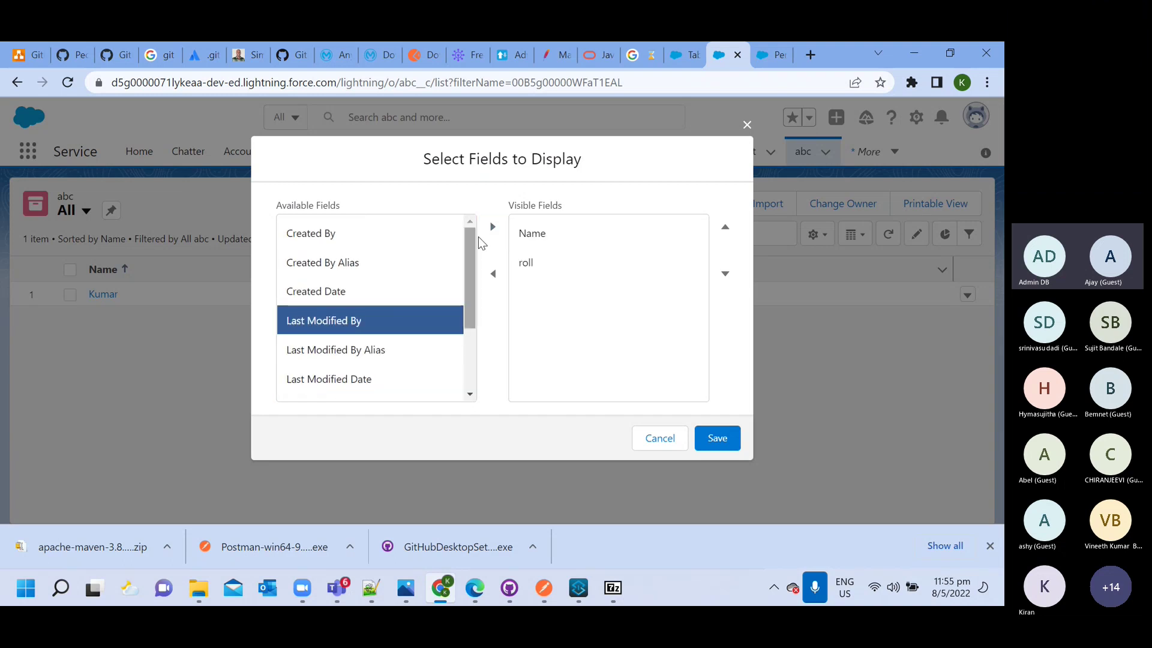
click(493, 227)
click(329, 291)
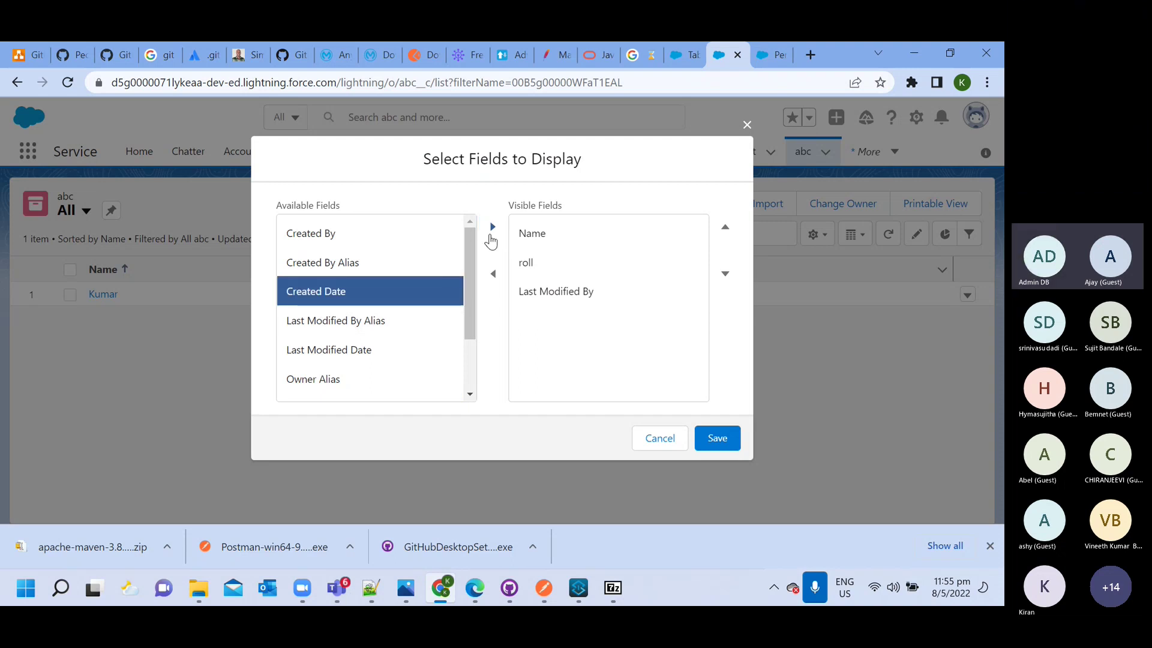
click(493, 226)
scroll(324, 354, down, 2)
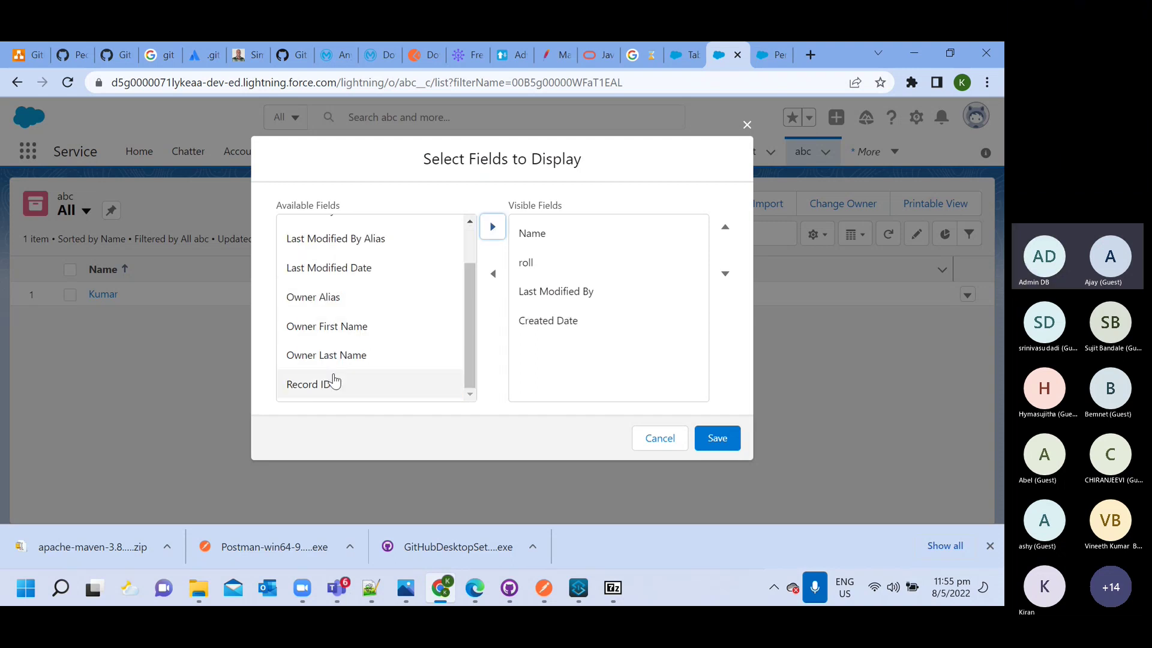
scroll(334, 381, up, 2)
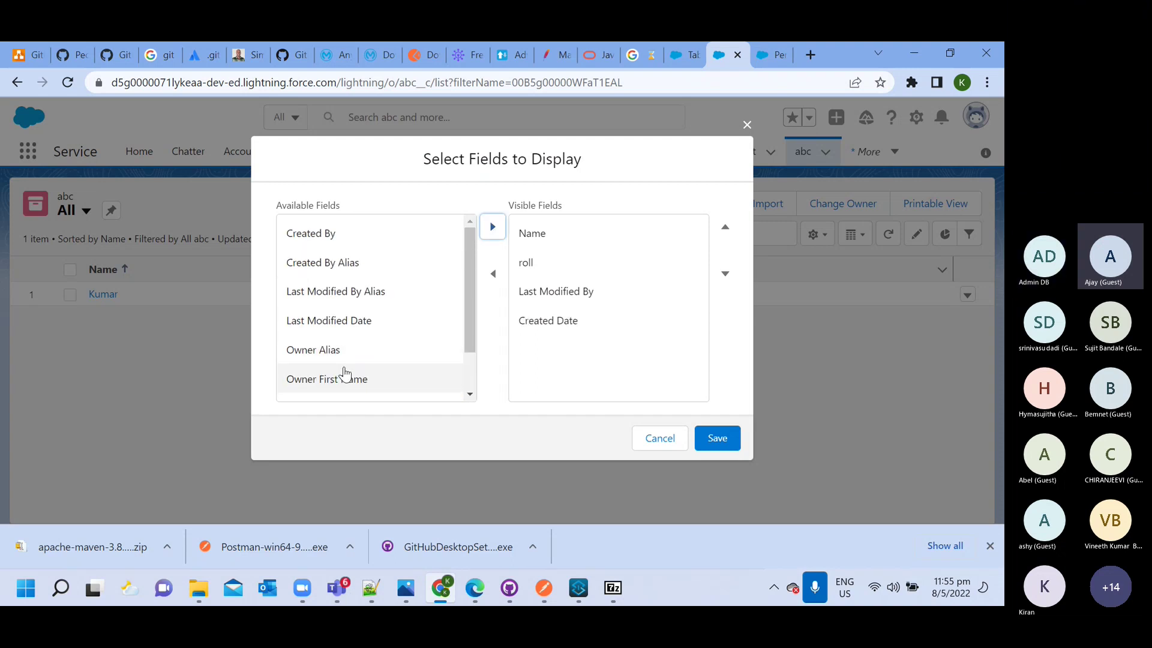
click(360, 322)
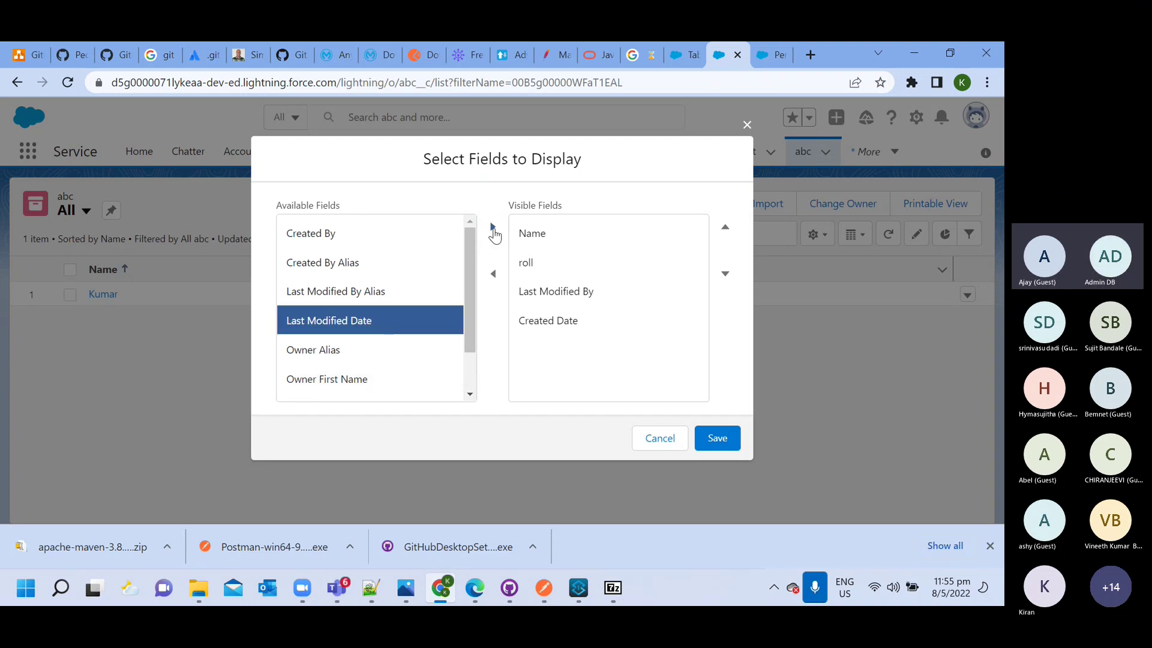
click(493, 228)
click(720, 442)
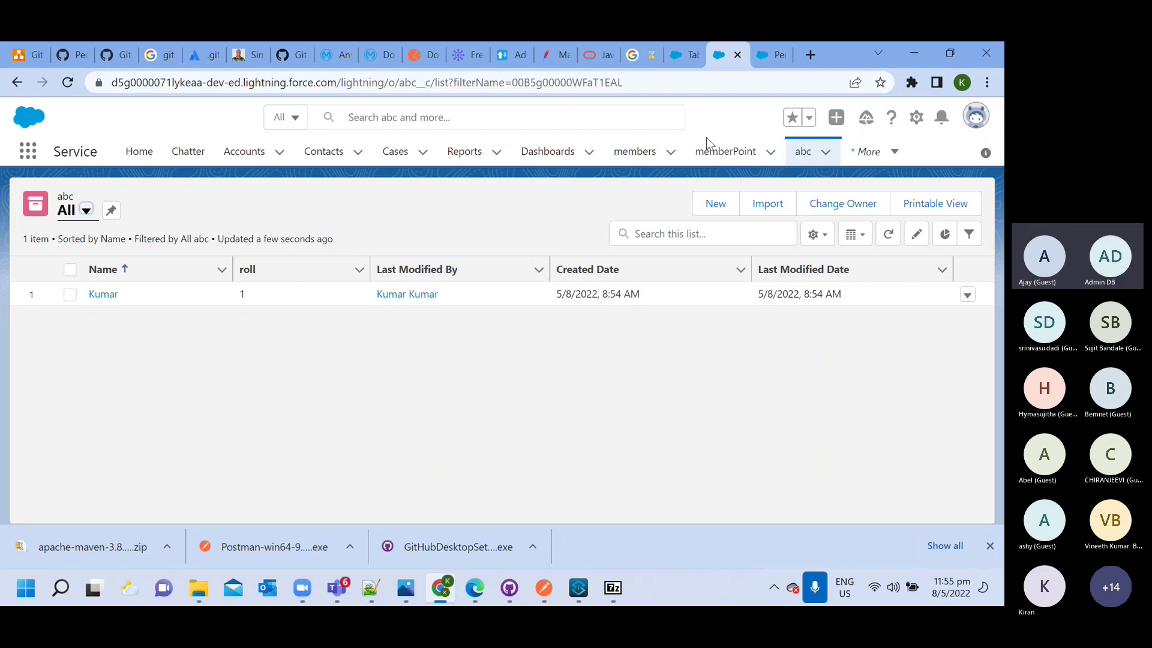
Step: Return to the Setup Tabs page, clear the "tabs" search, and look through the Security settings
click(766, 60)
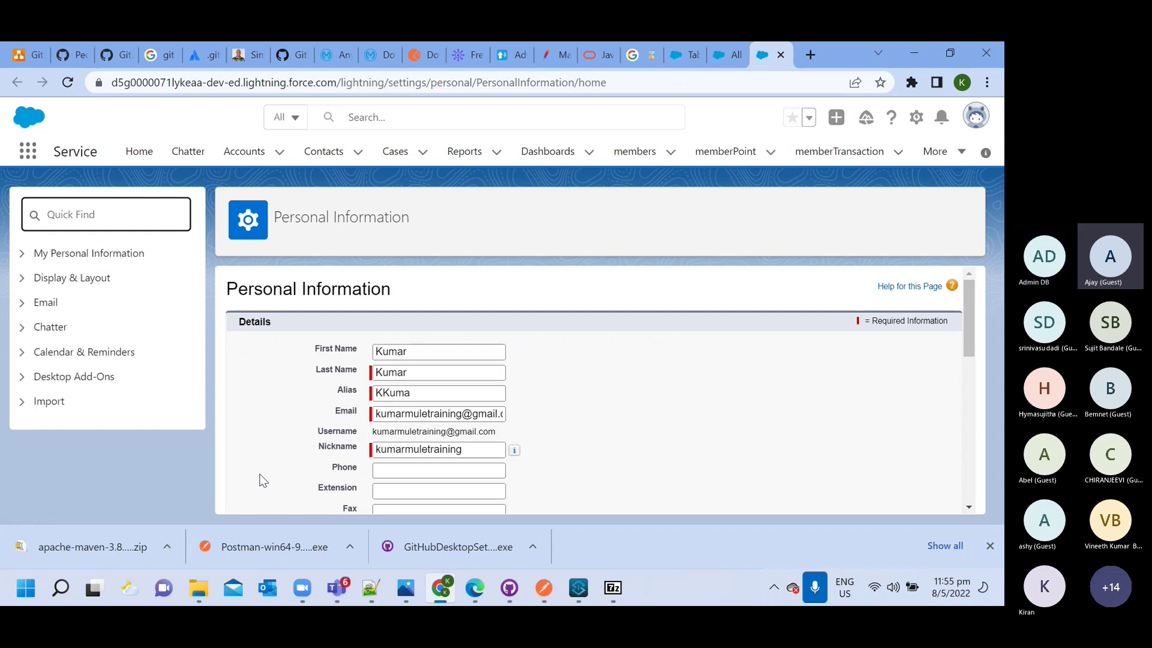
click(721, 63)
click(682, 56)
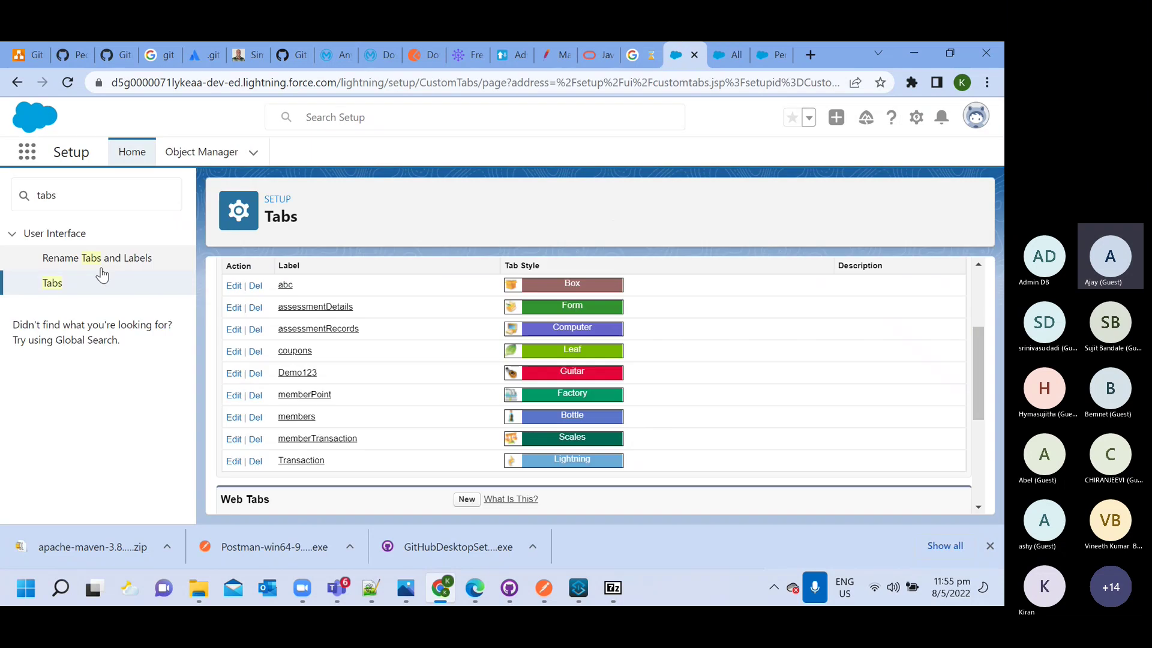
double_click(46, 195)
key(BackSpace)
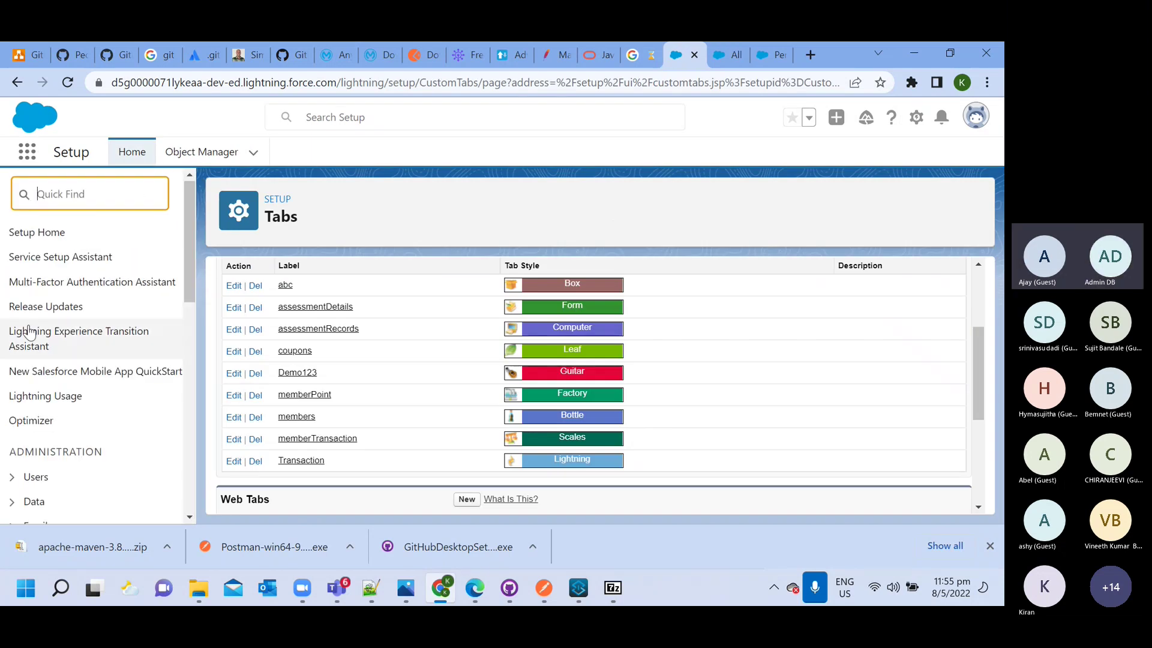
scroll(29, 332, down, 10)
click(12, 500)
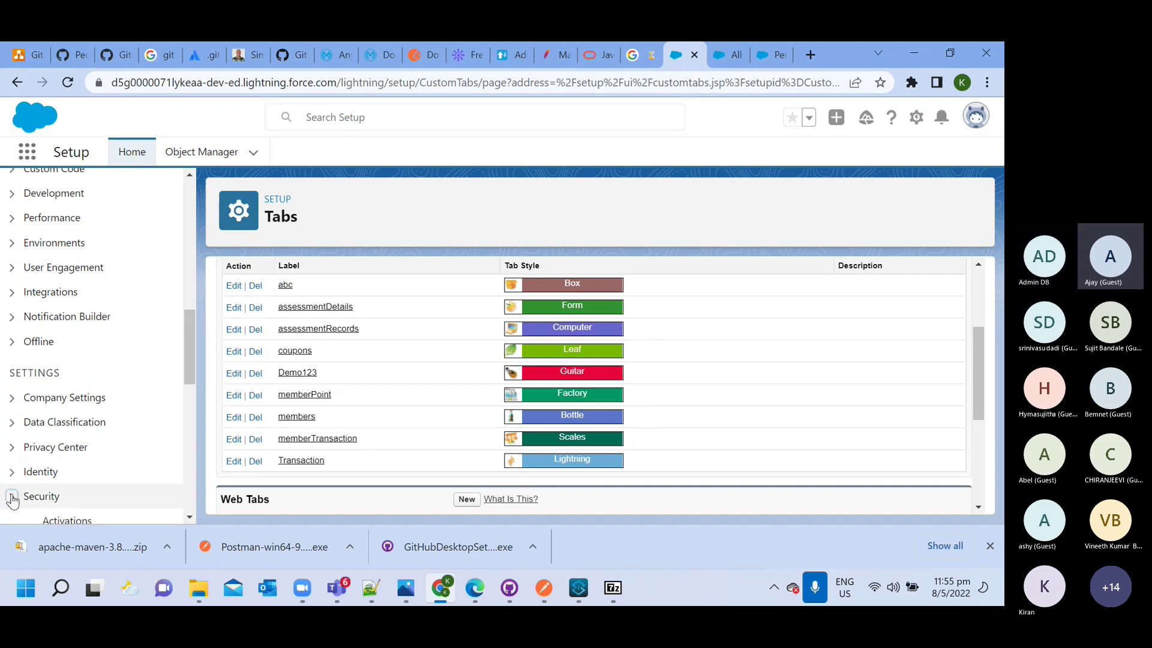
scroll(51, 474, down, 8)
scroll(52, 464, up, 3)
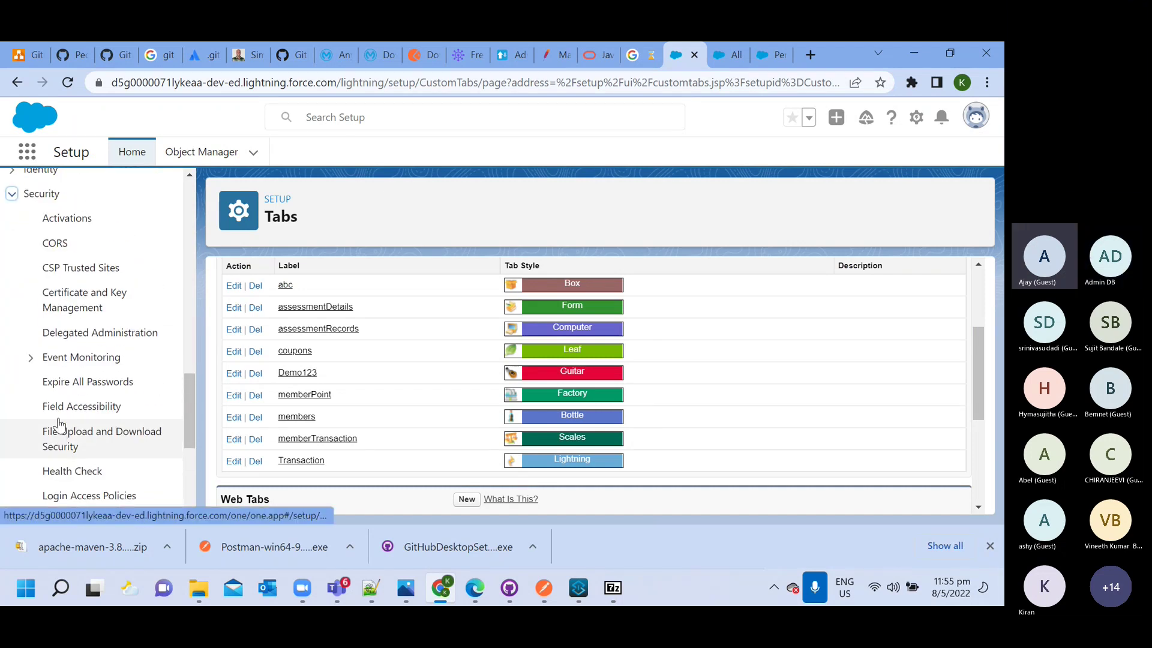
scroll(58, 424, up, 15)
Step: Open the Reset My Security Token page in the user's personal settings
click(976, 116)
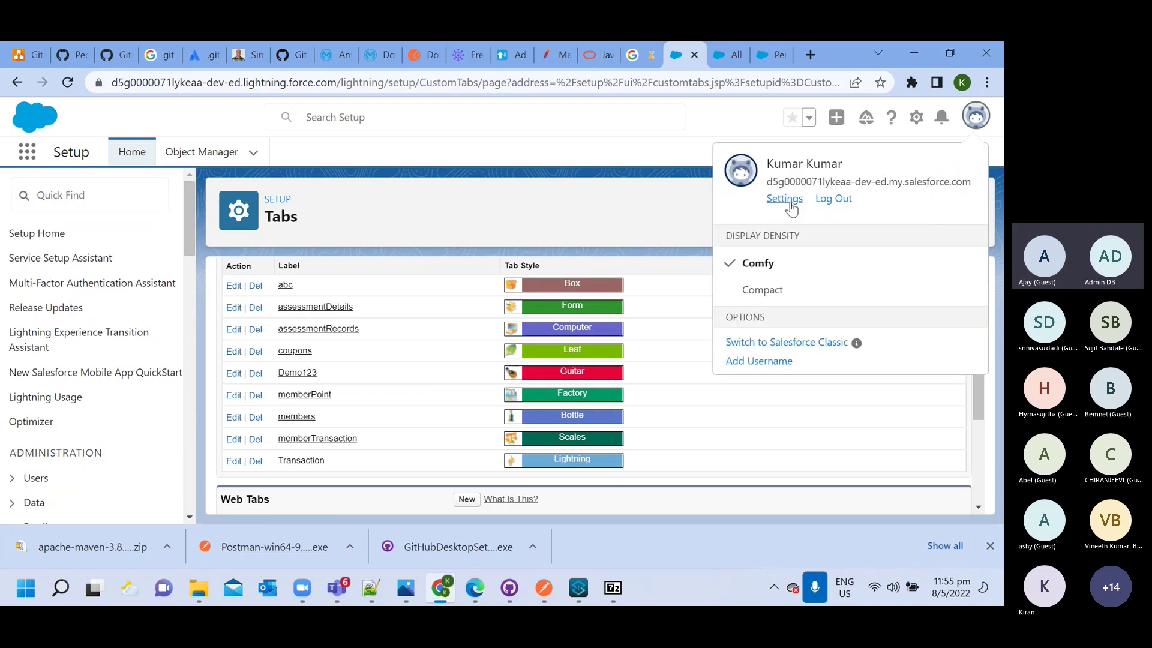
click(786, 199)
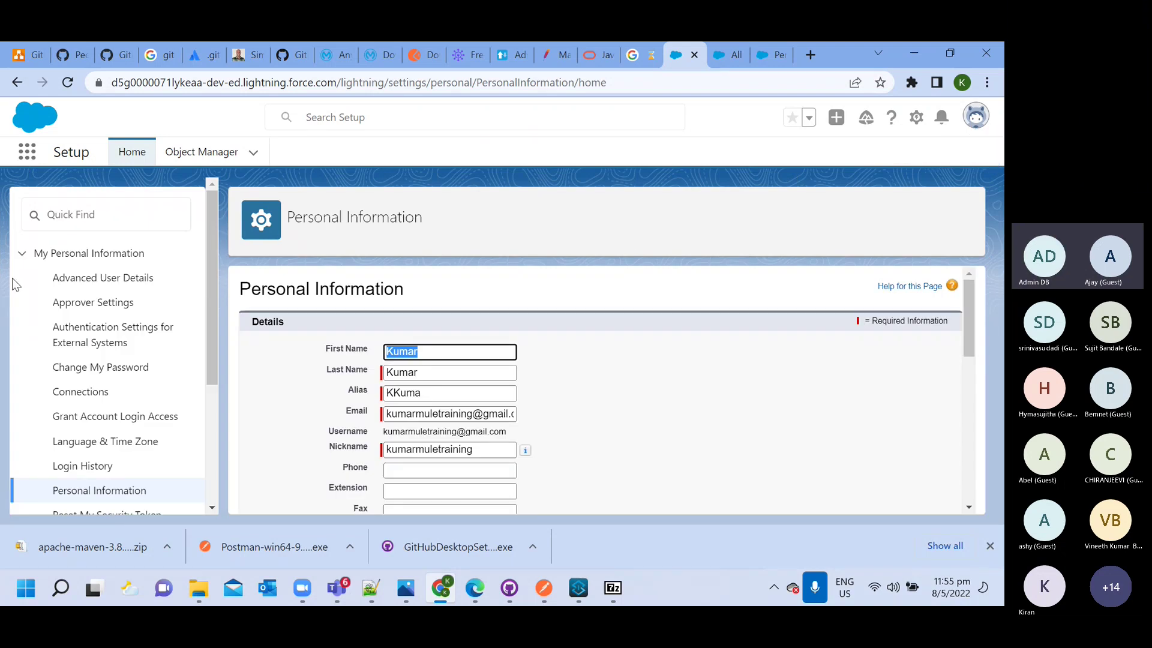
scroll(90, 360, down, 3)
click(114, 360)
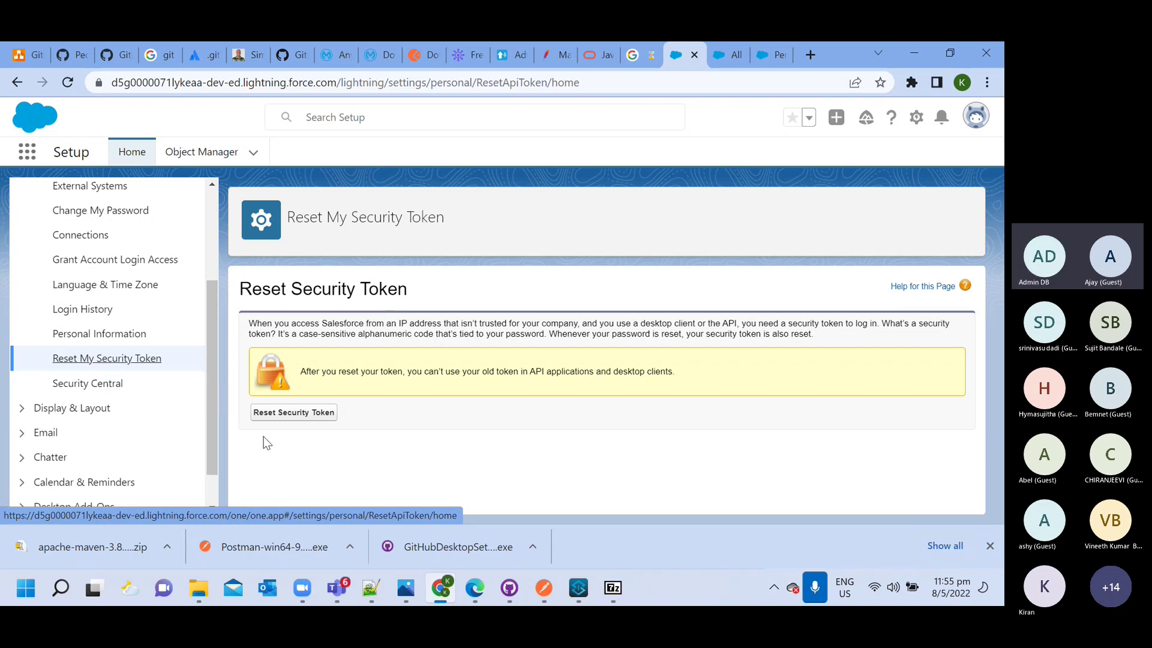
Step: Reset the Salesforce security token and open the new-token email in the Gmail inbox
click(294, 413)
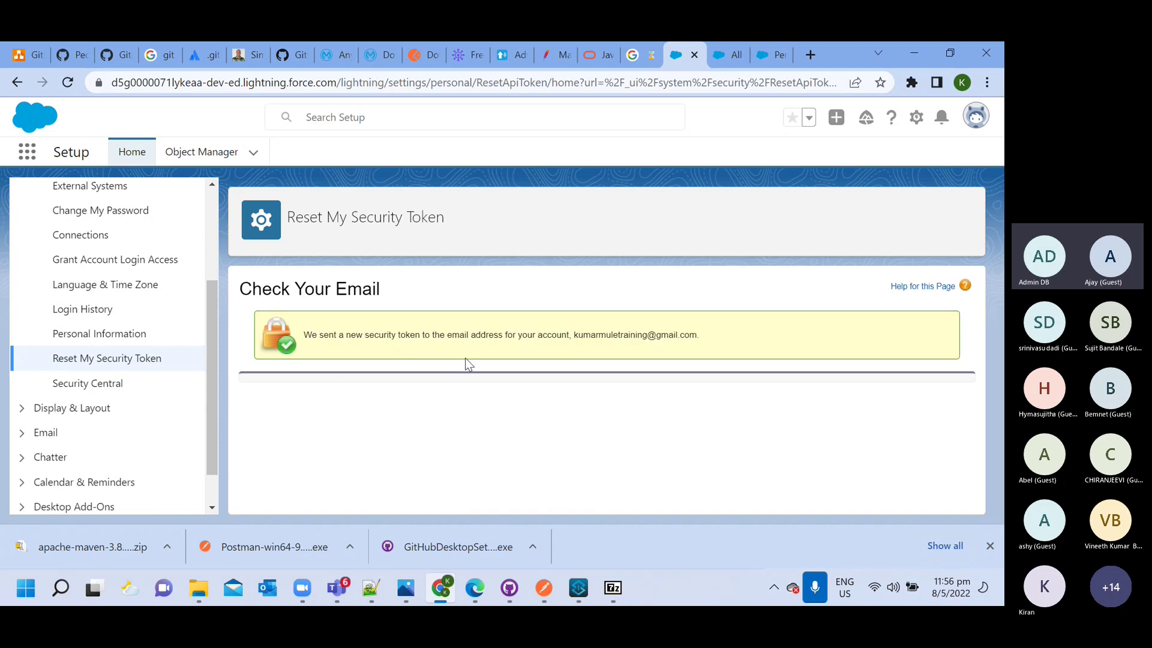
click(811, 54)
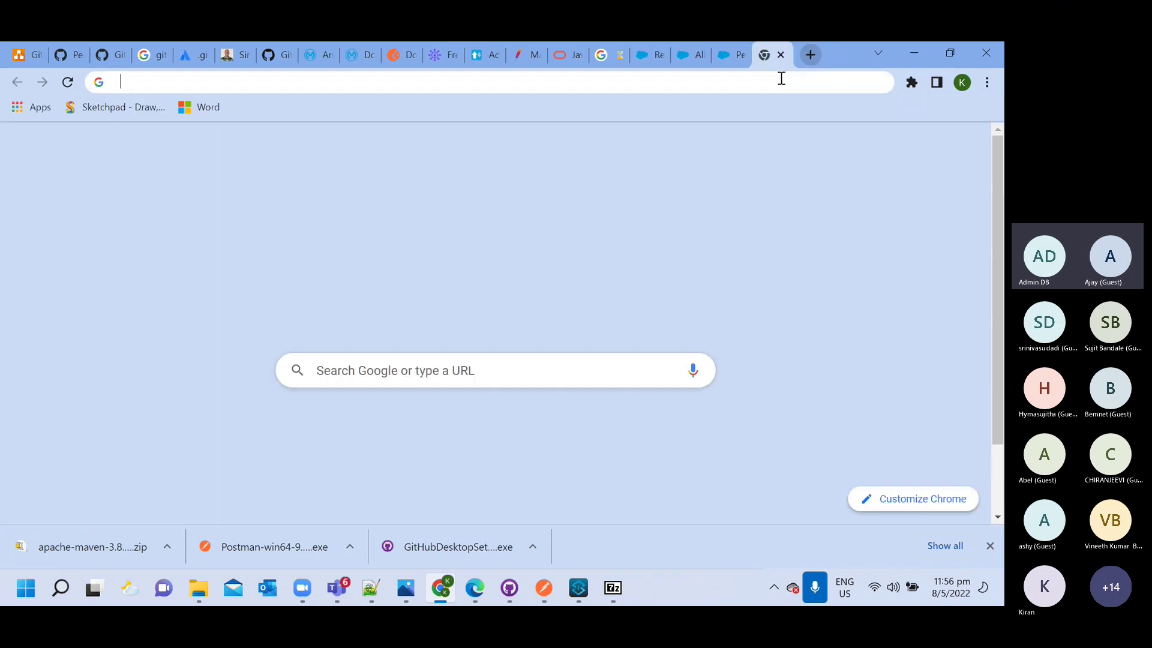
text(gm)
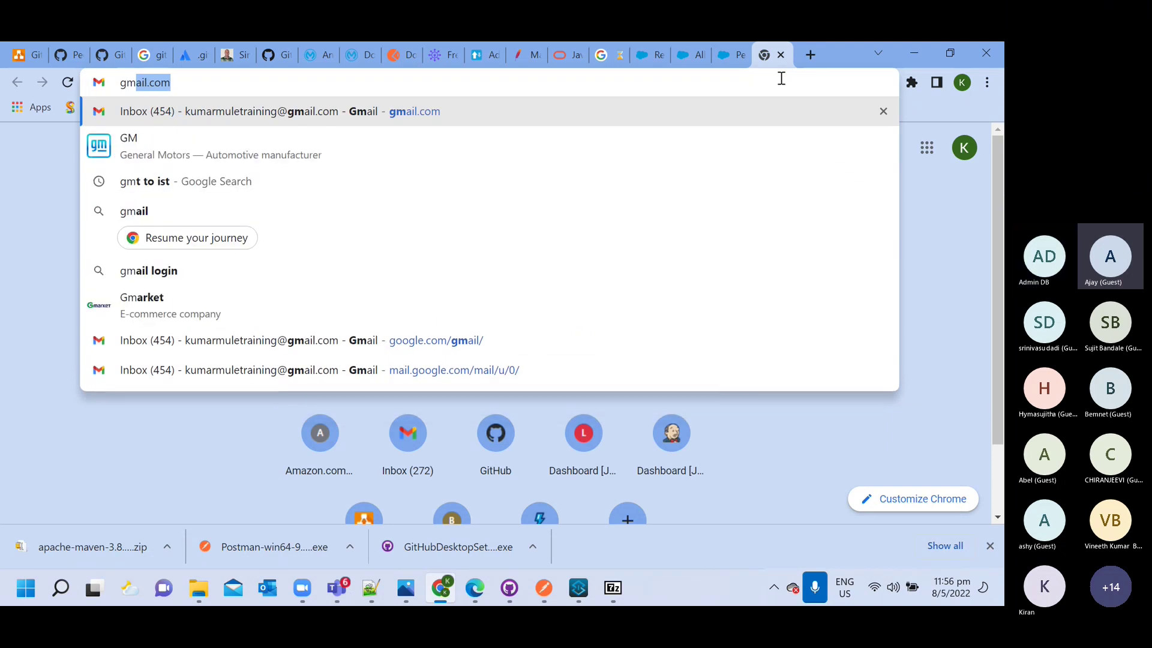
key(Return)
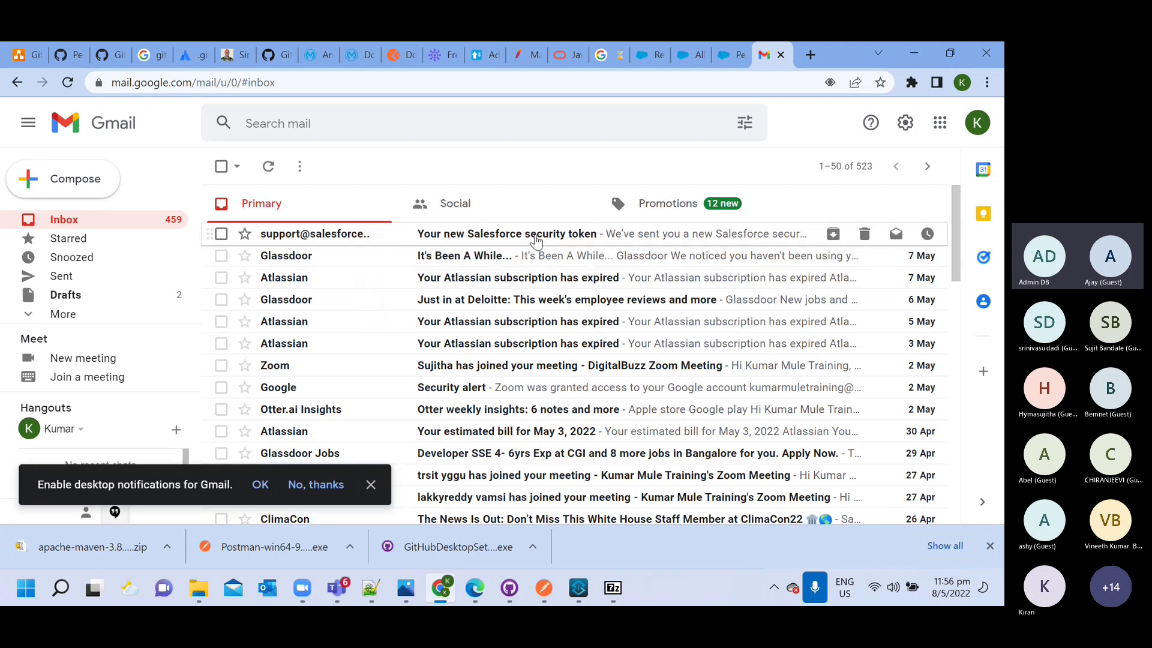
click(536, 240)
Step: Copy the new security token from the email and paste it over the Salesforce token in SoftwareList.txt in Notepad++
drag(576, 354, 399, 353)
click(399, 354)
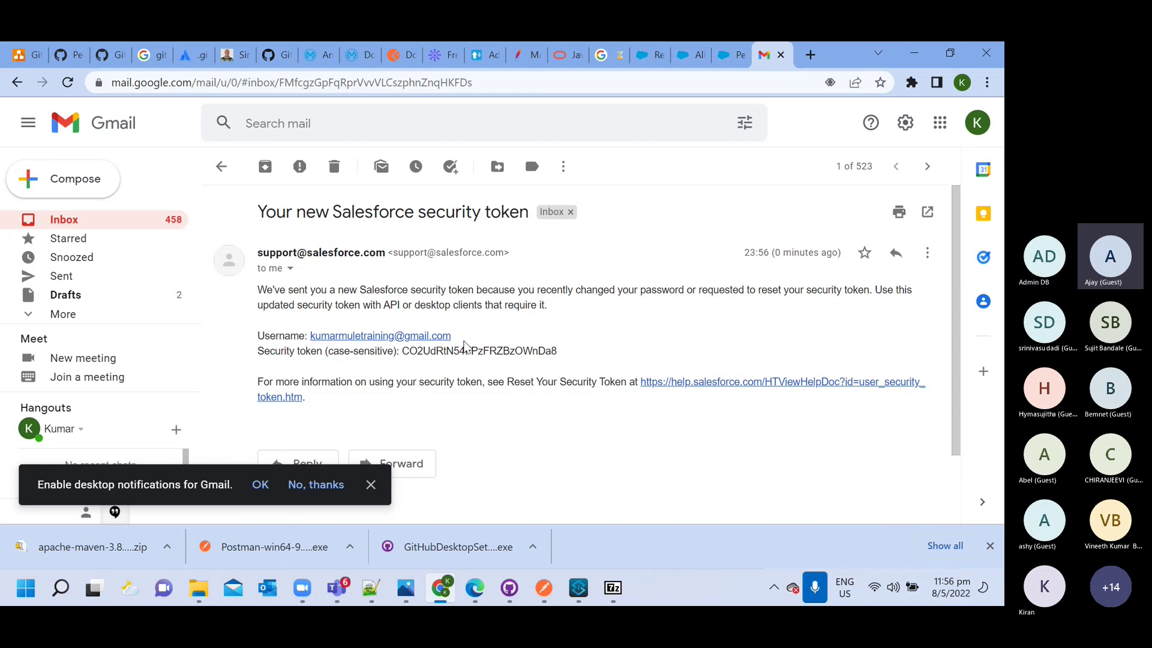
drag(567, 351, 402, 352)
key(ctrl+c)
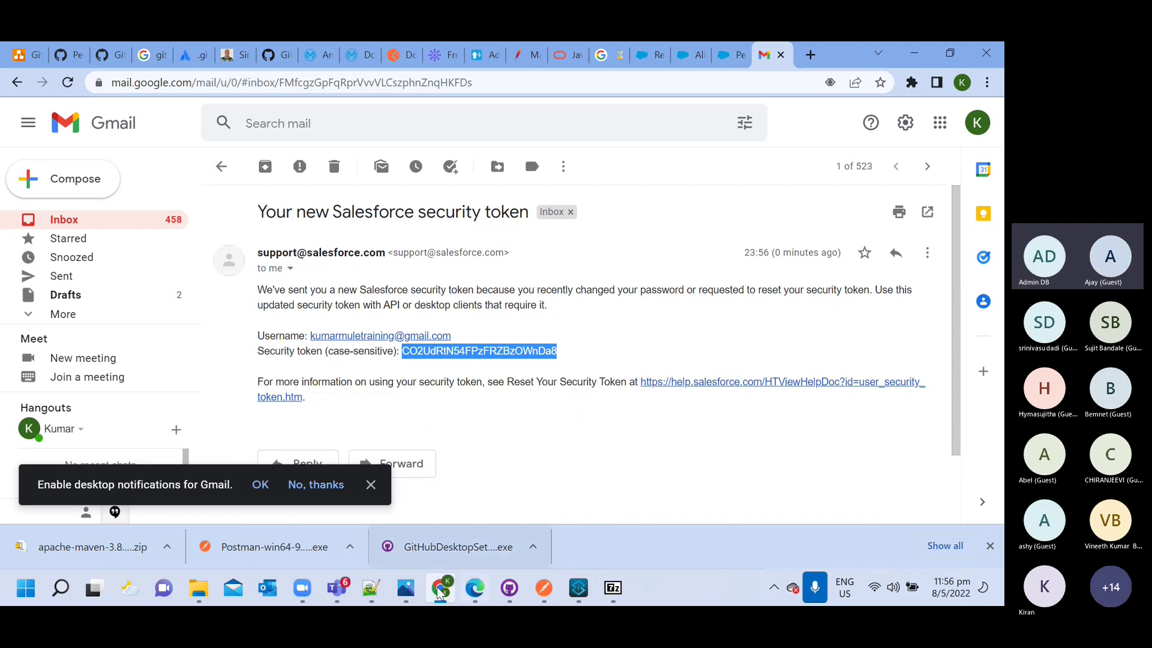
click(371, 588)
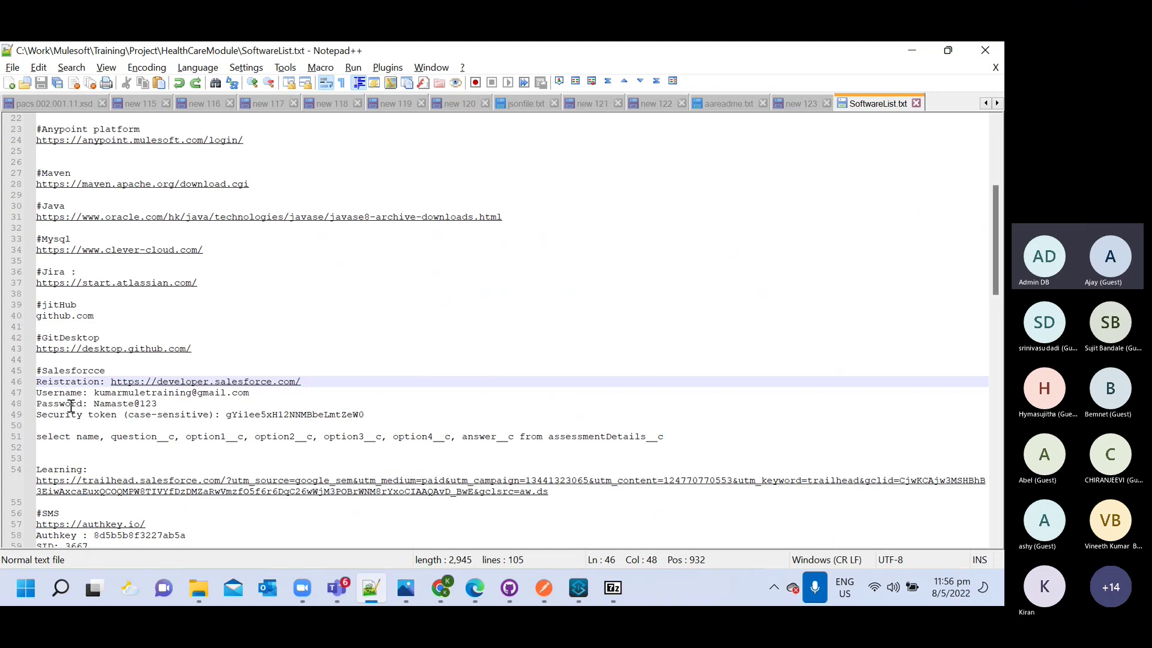
drag(230, 416, 372, 414)
key(ctrl+v)
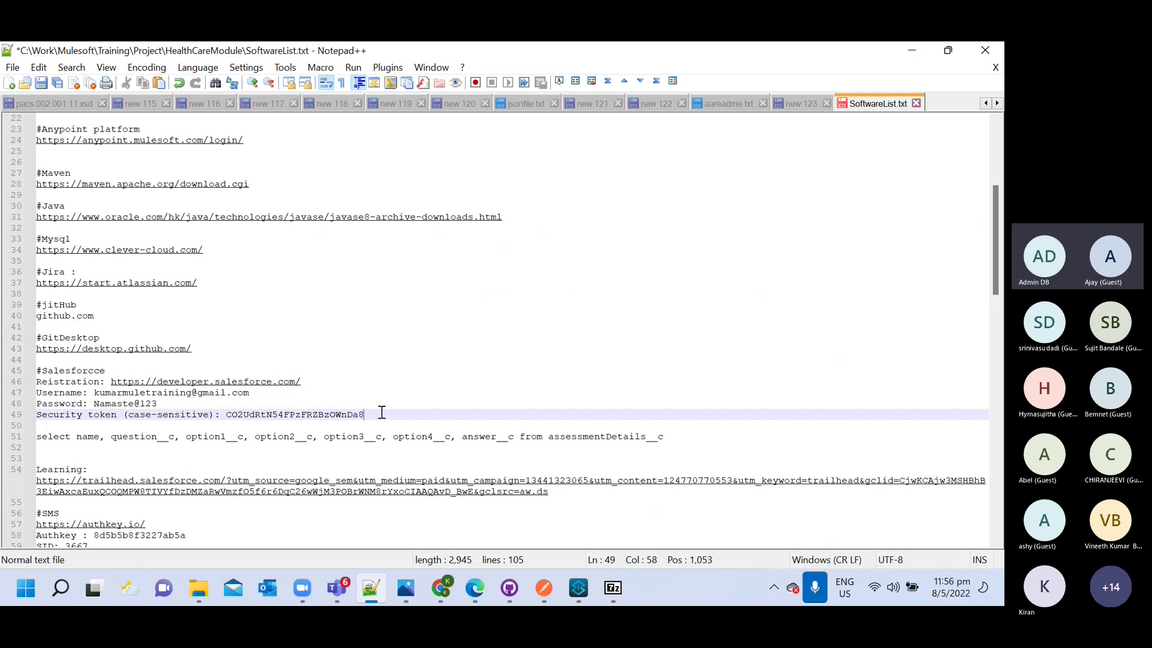
Step: Return to the abc list in Salesforce and open the Developer Console
key(alt+Tab)
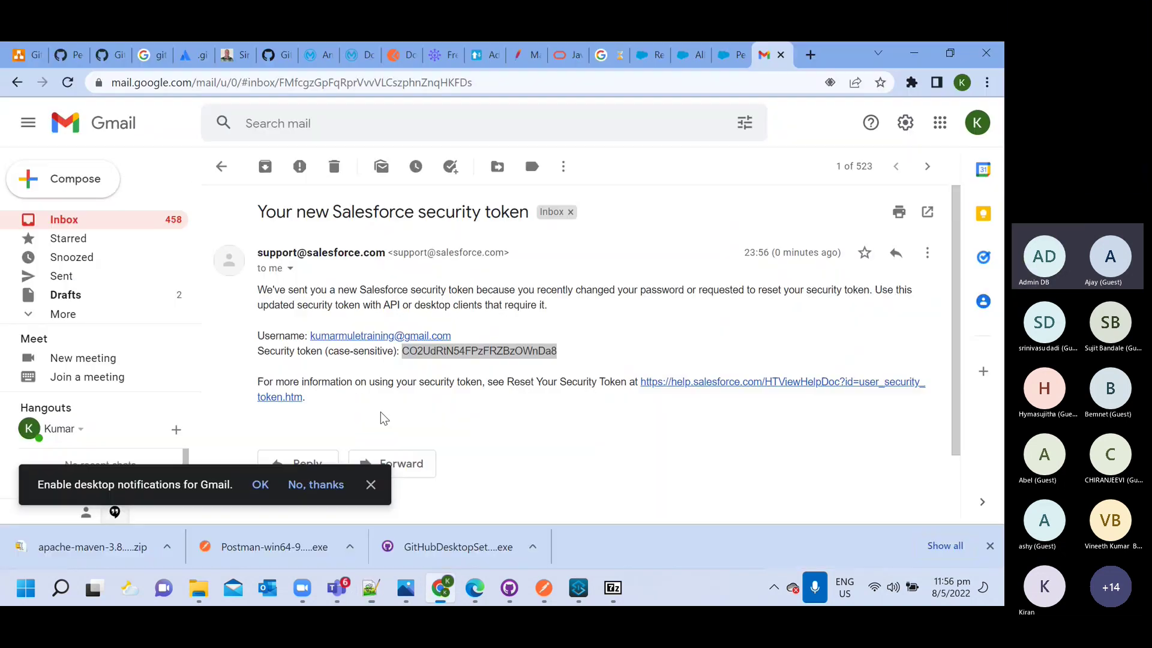
click(730, 54)
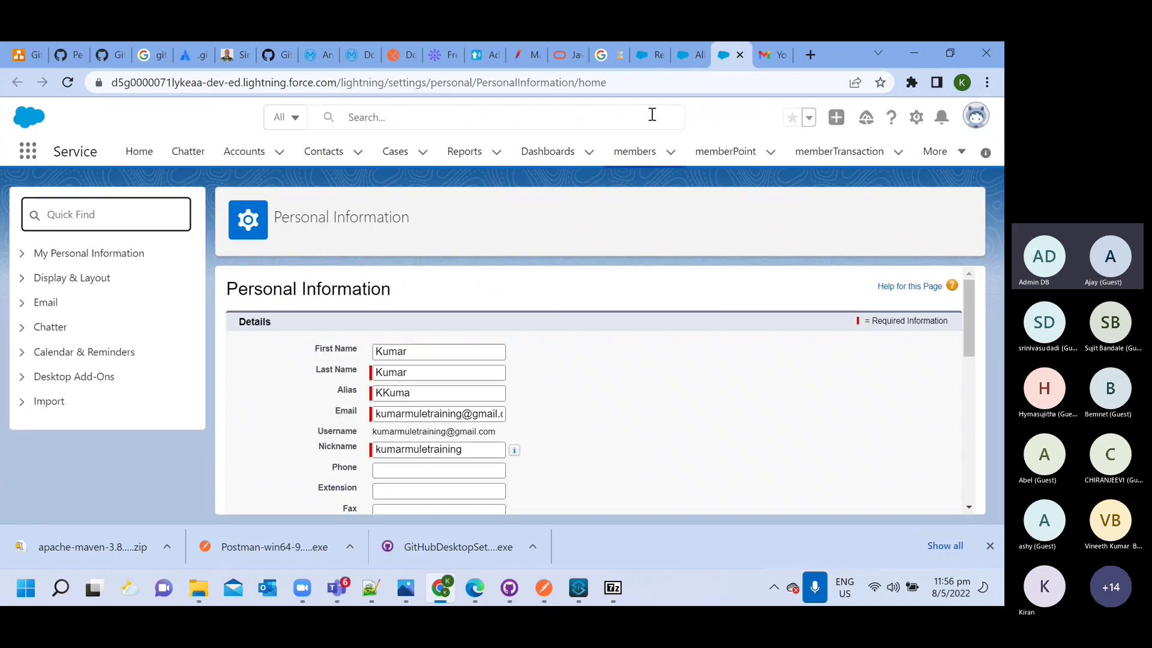
click(673, 55)
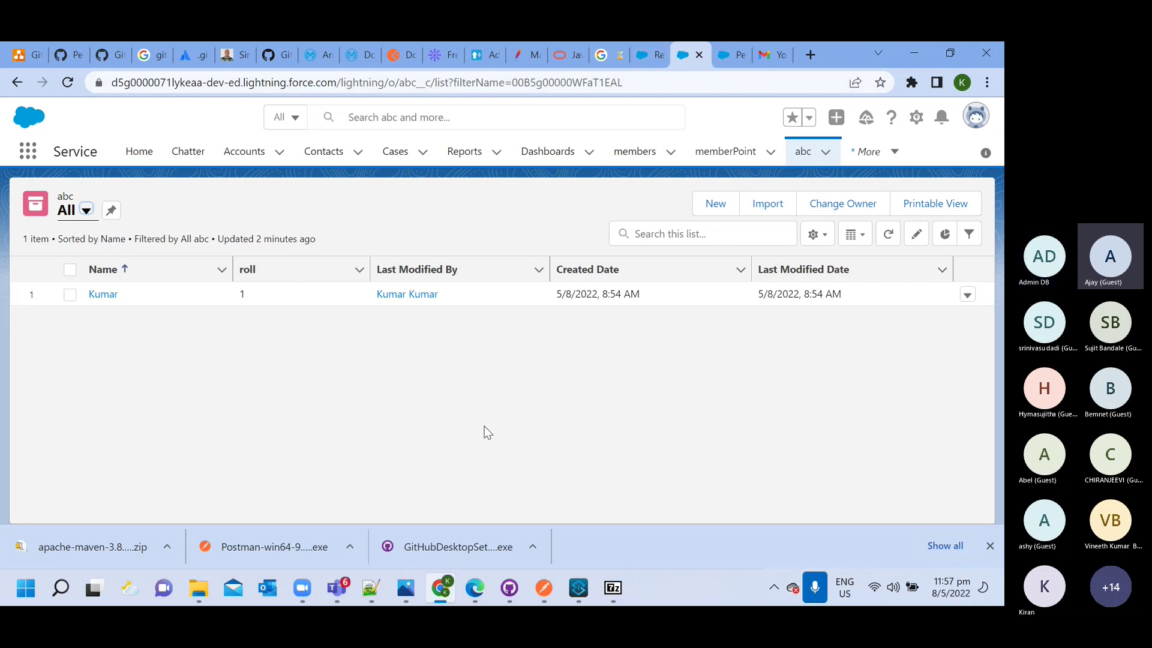
click(913, 119)
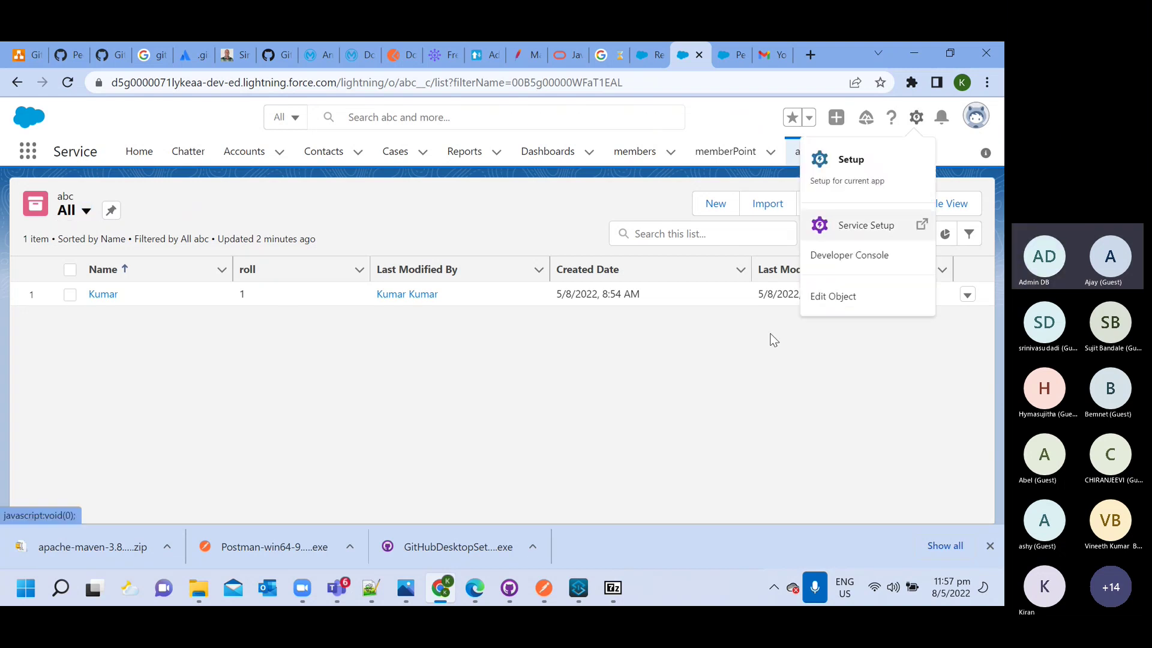
click(840, 258)
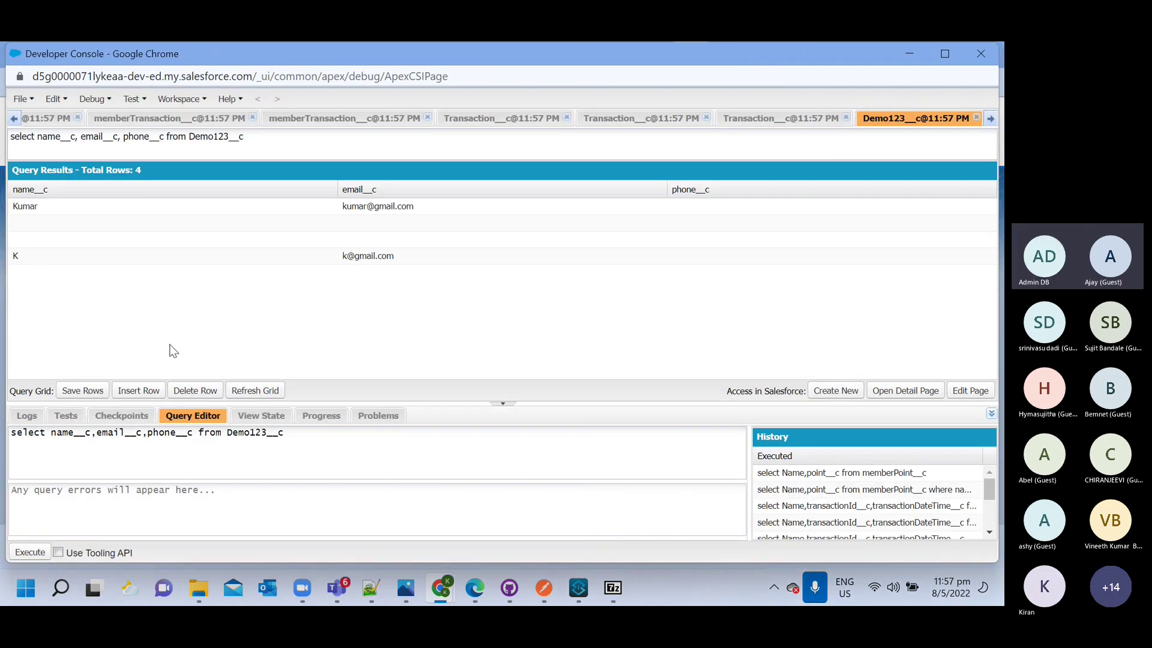
Step: Replace the query with "select Name,roll__c from abc__c" and execute it
click(314, 441)
drag(318, 434, 9, 433)
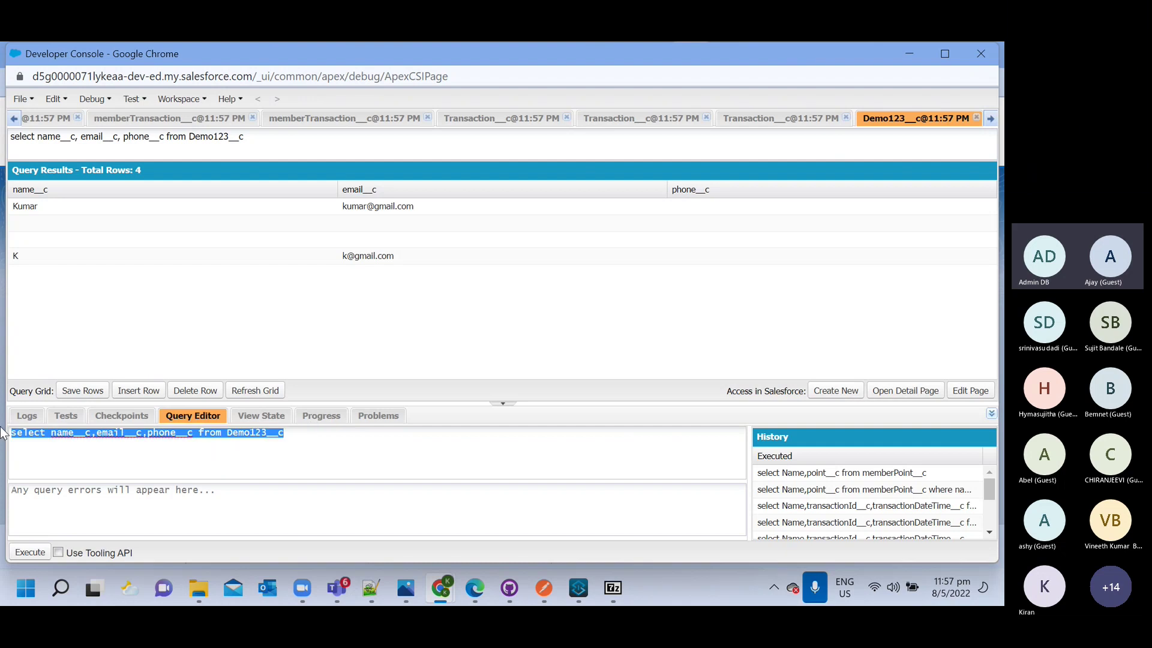
click(28, 558)
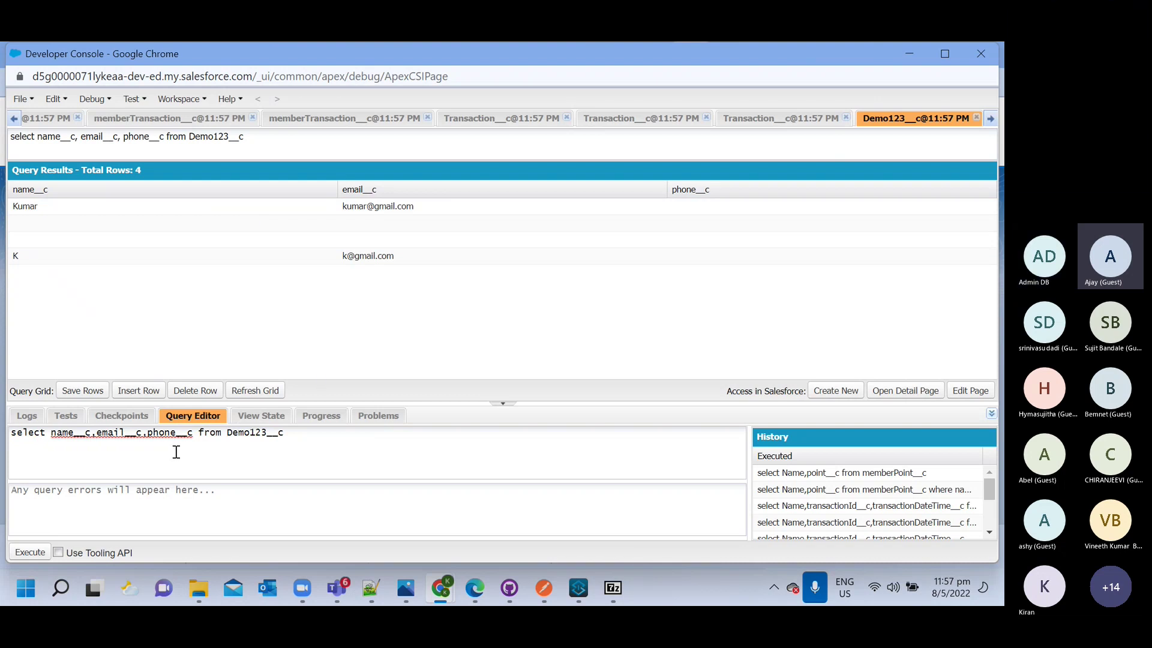
click(294, 437)
drag(295, 437, 51, 434)
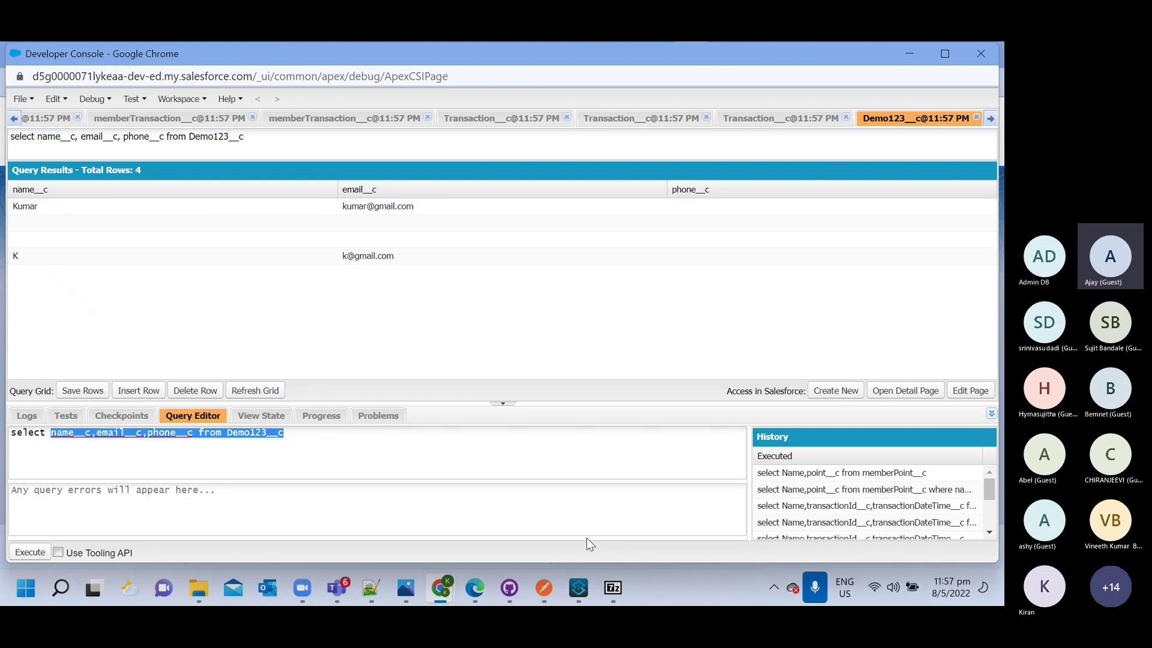
key(BackSpace)
text(Name,)
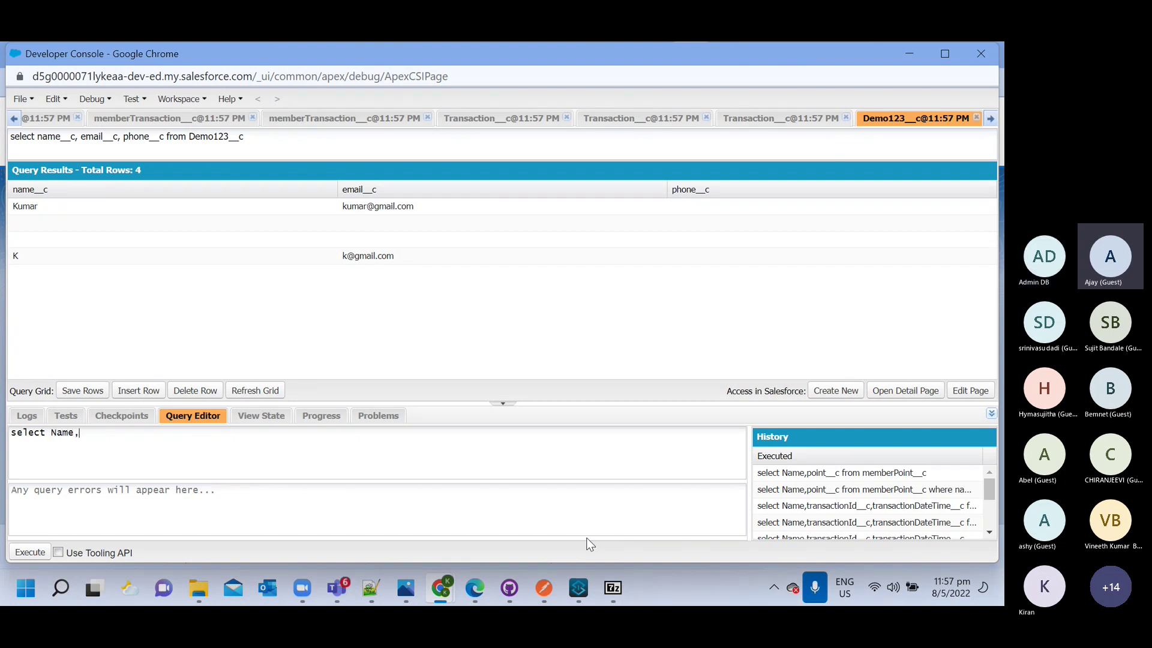
text(roll)
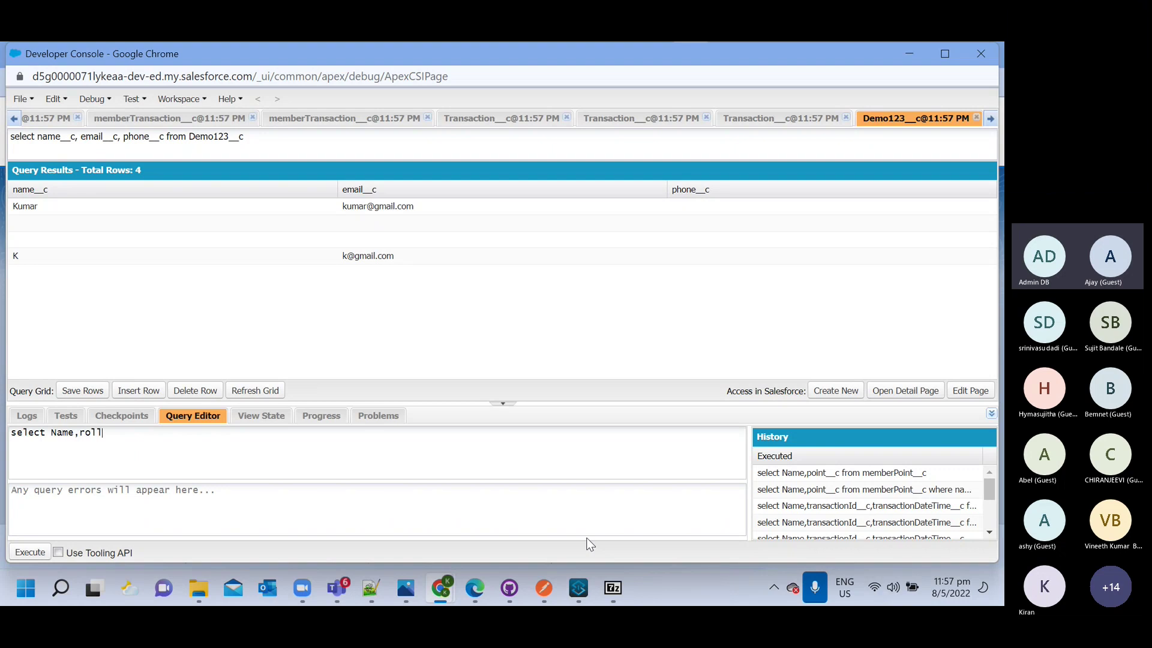
text(__c from abc__c)
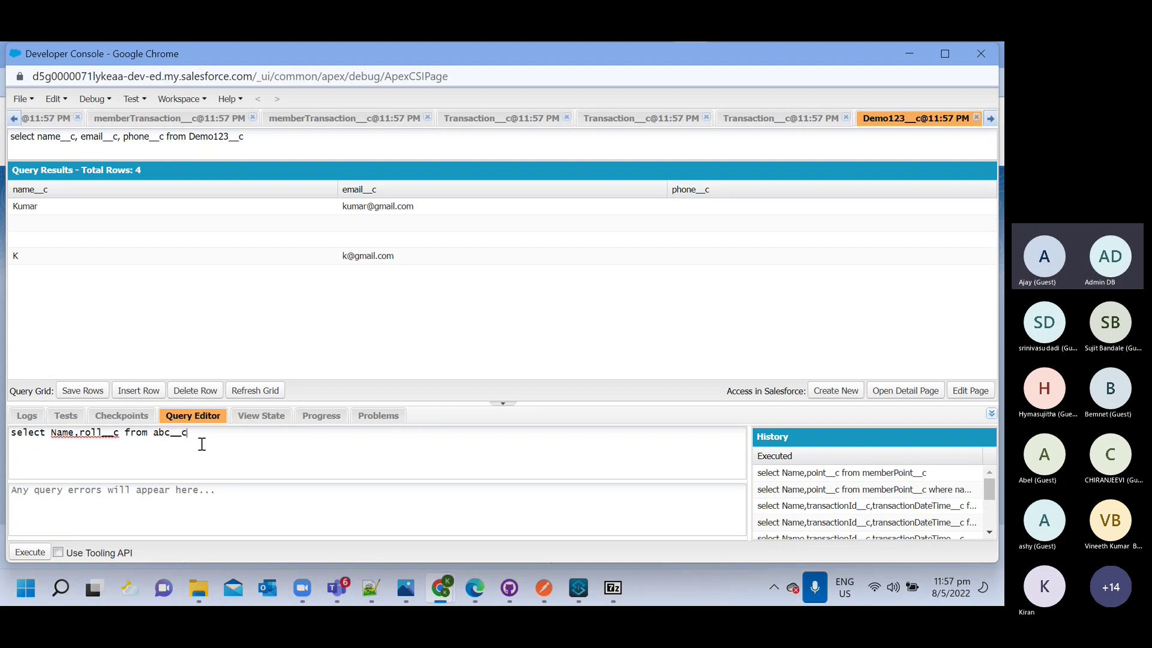
click(30, 552)
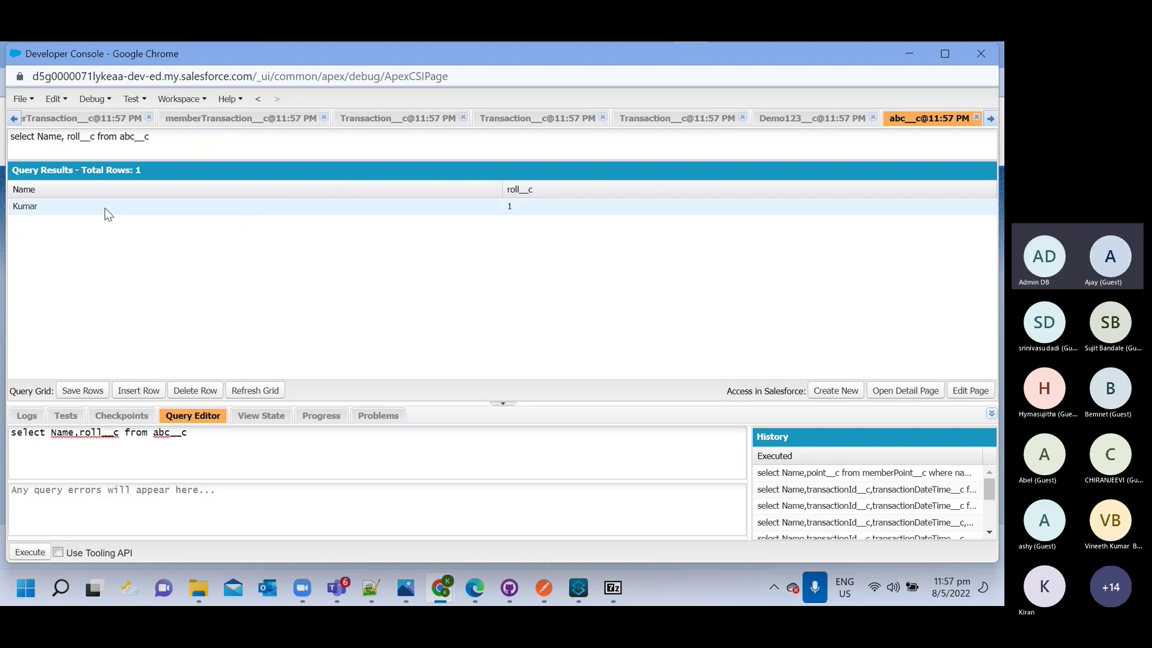
Step: Open the abc object's details in Object Manager and compare its API name with the object name in the query
drag(198, 433, 154, 433)
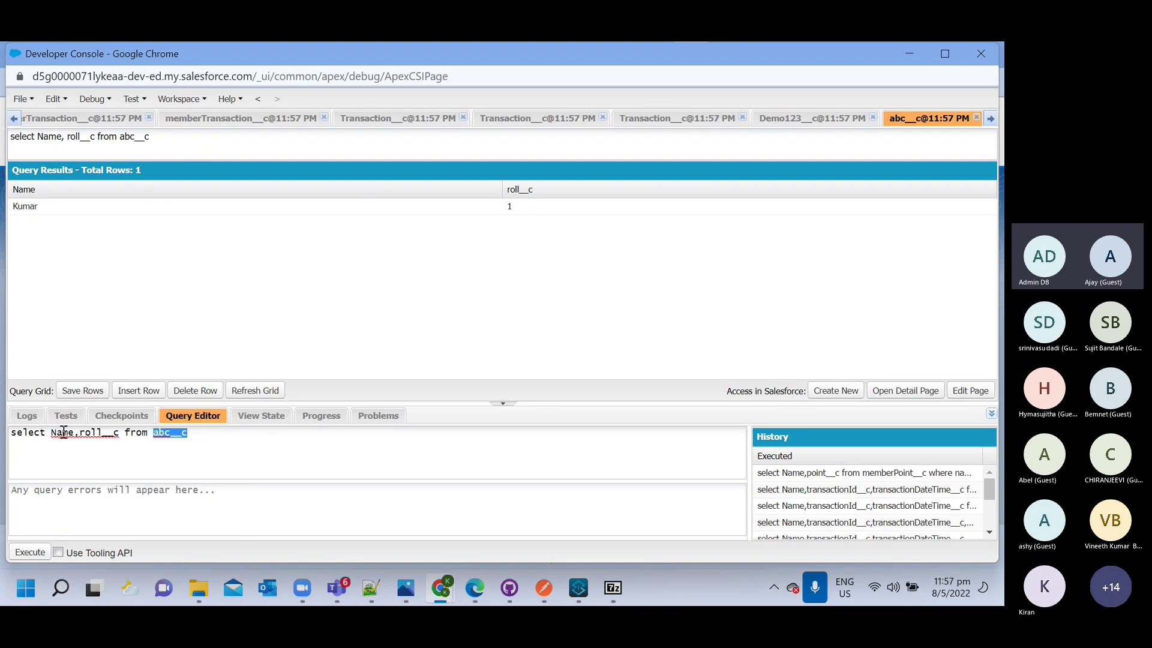
key(alt+Tab)
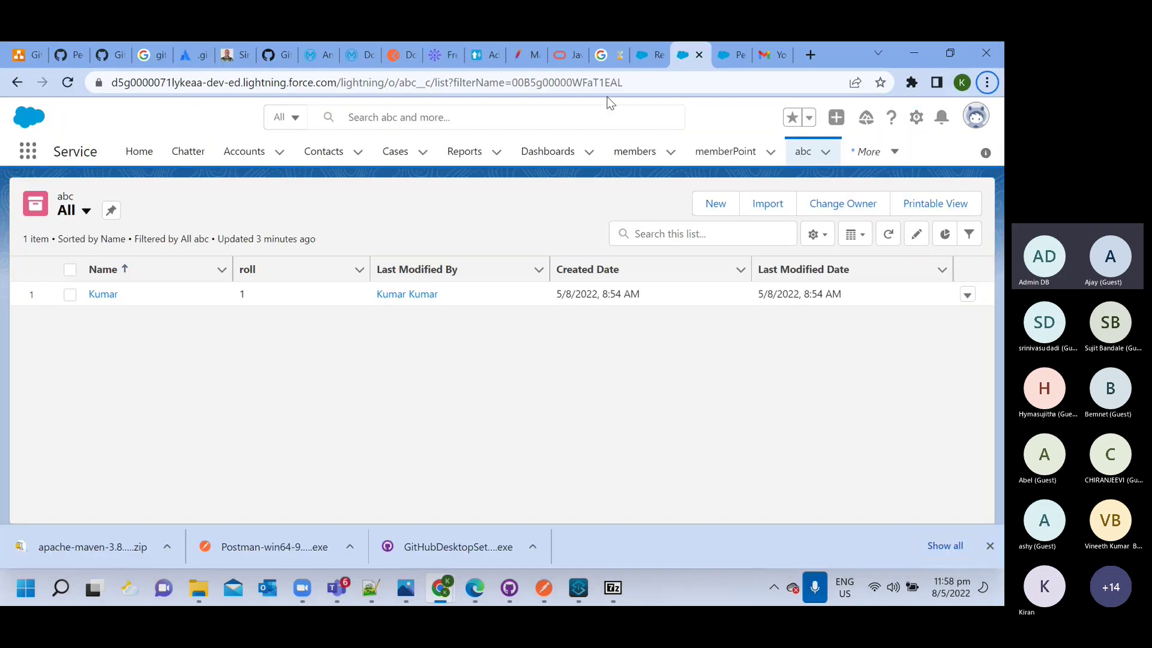
click(642, 59)
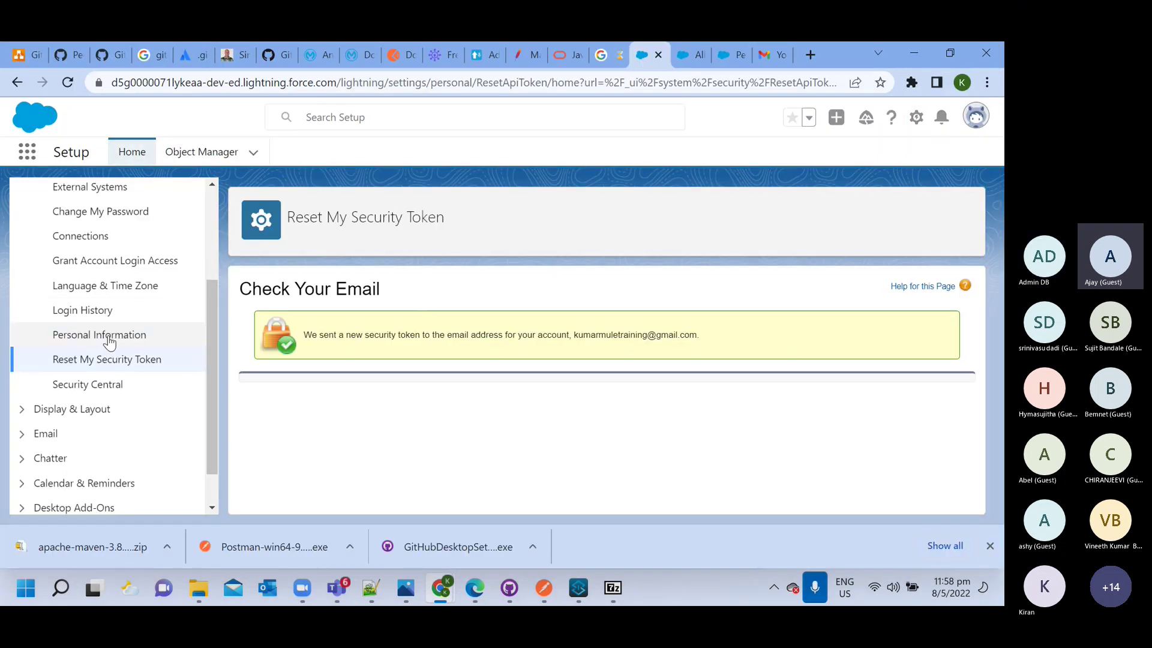
scroll(60, 300, up, 3)
click(27, 257)
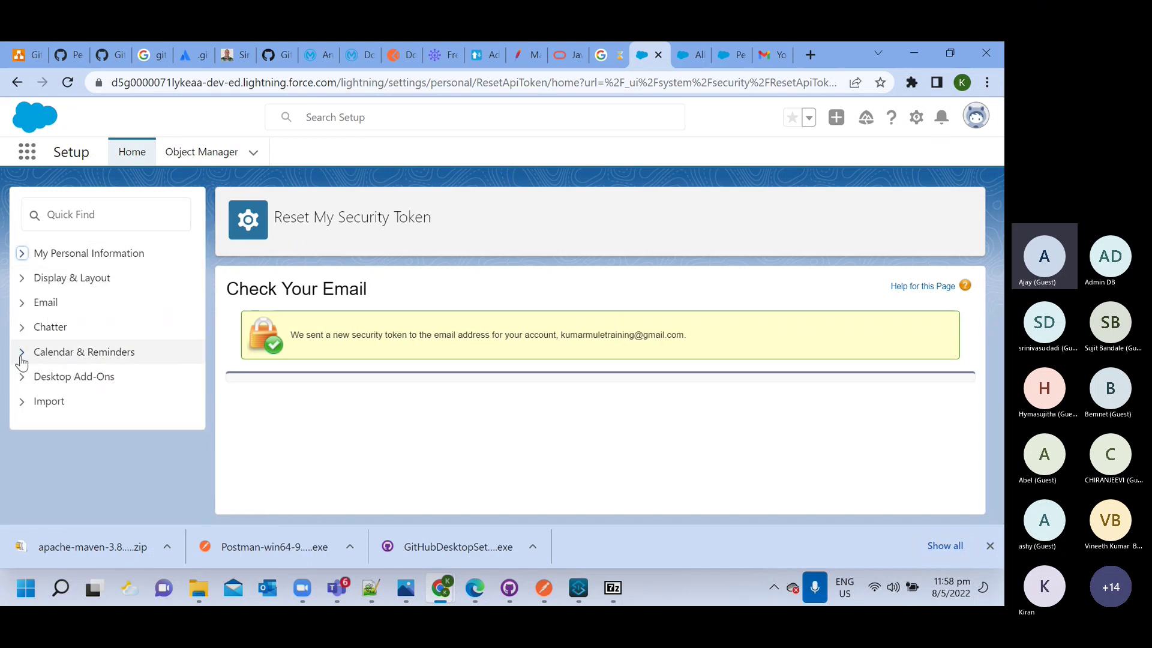
click(206, 150)
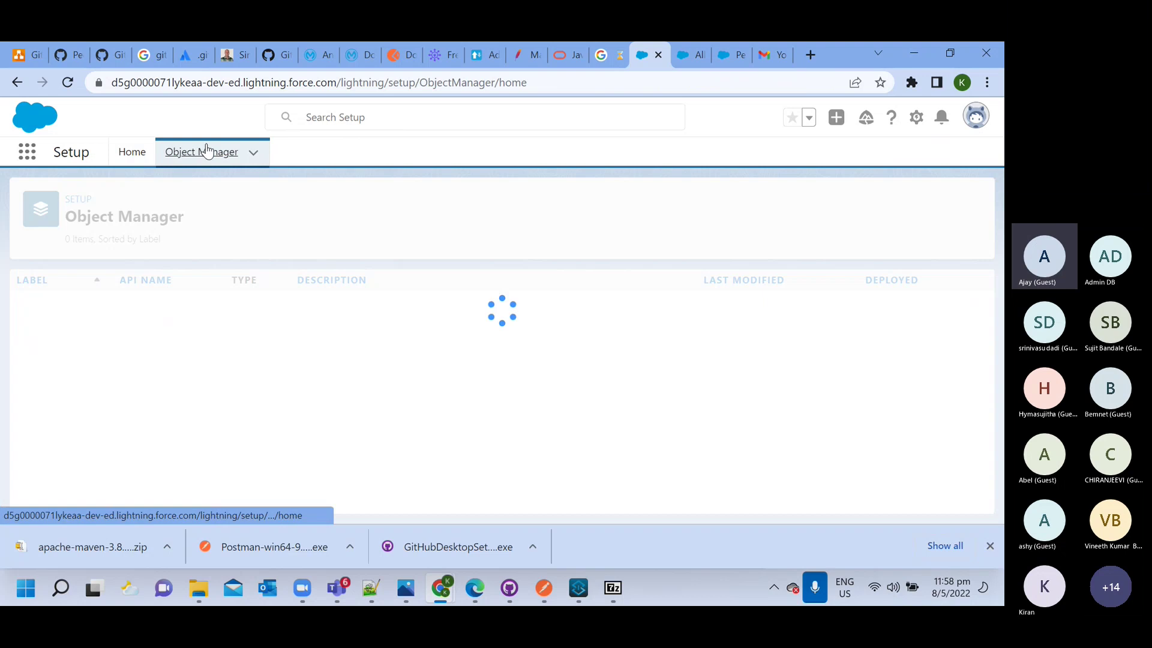
scroll(60, 406, down, 1)
scroll(48, 336, up, 1)
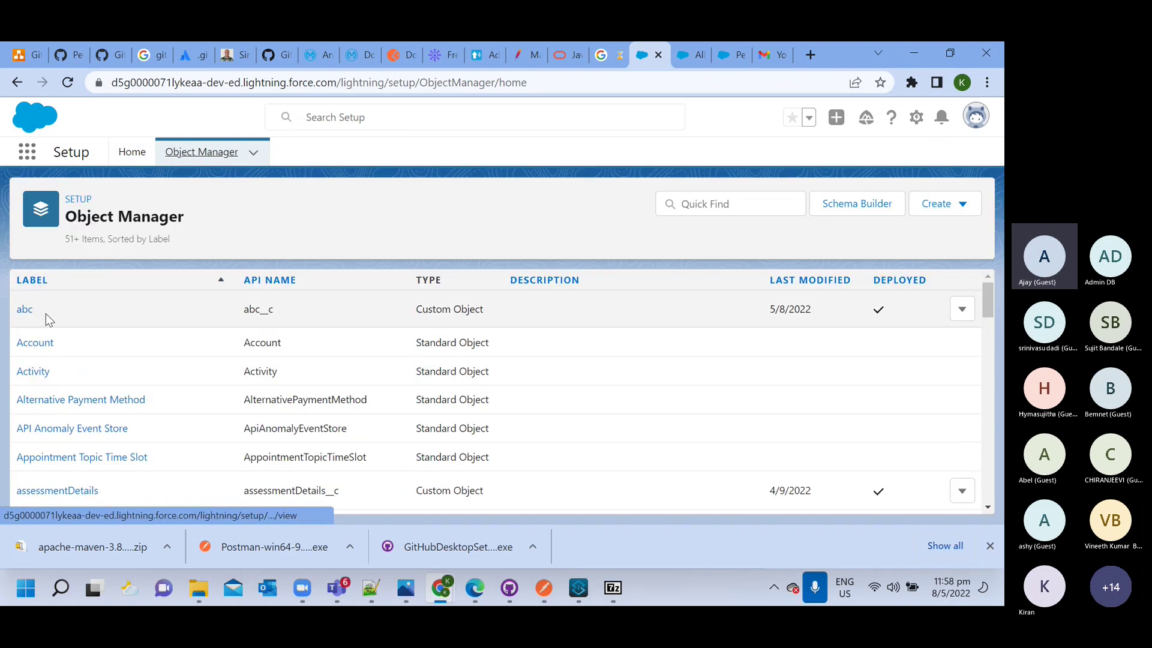
click(27, 313)
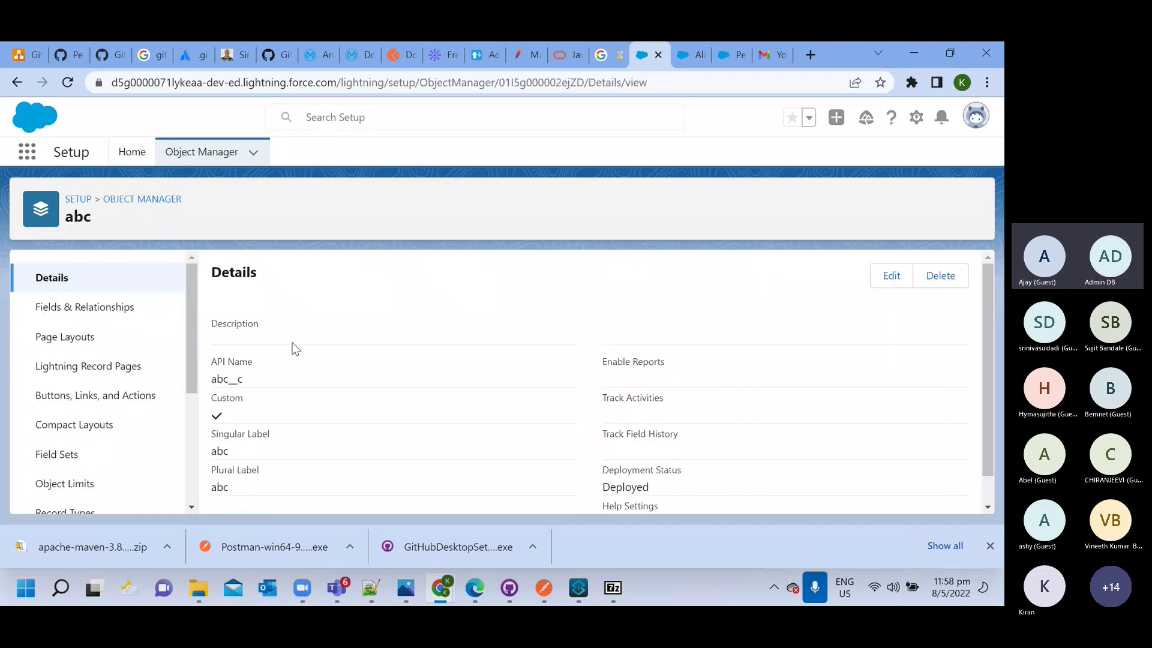
drag(223, 377, 210, 378)
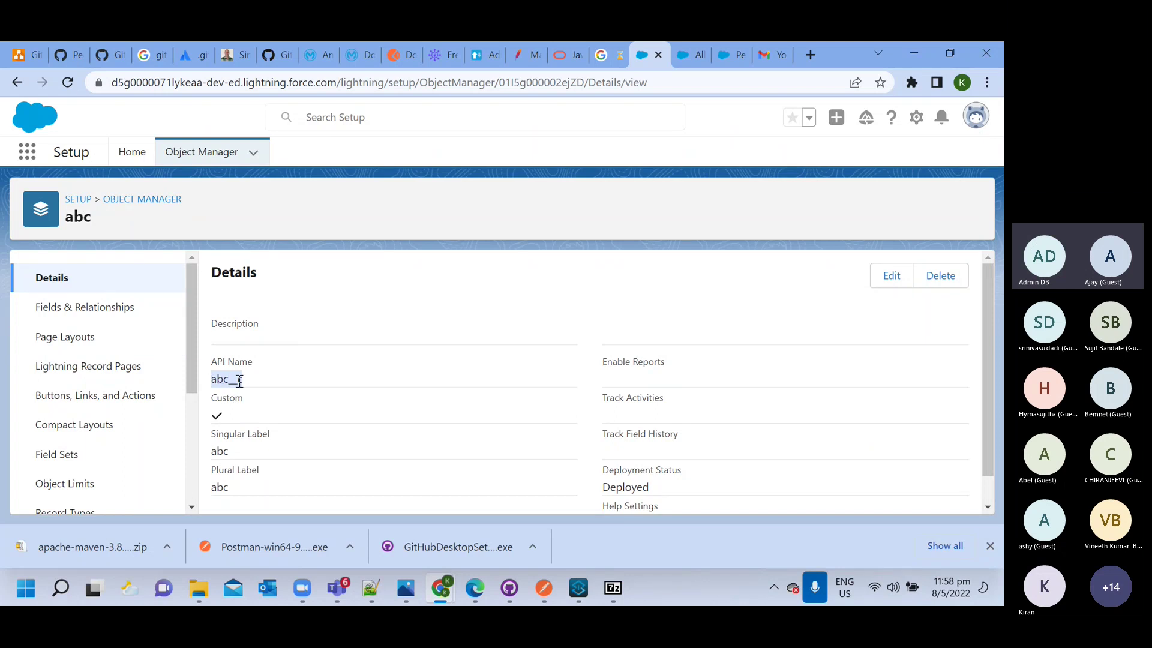
key(alt+Tab)
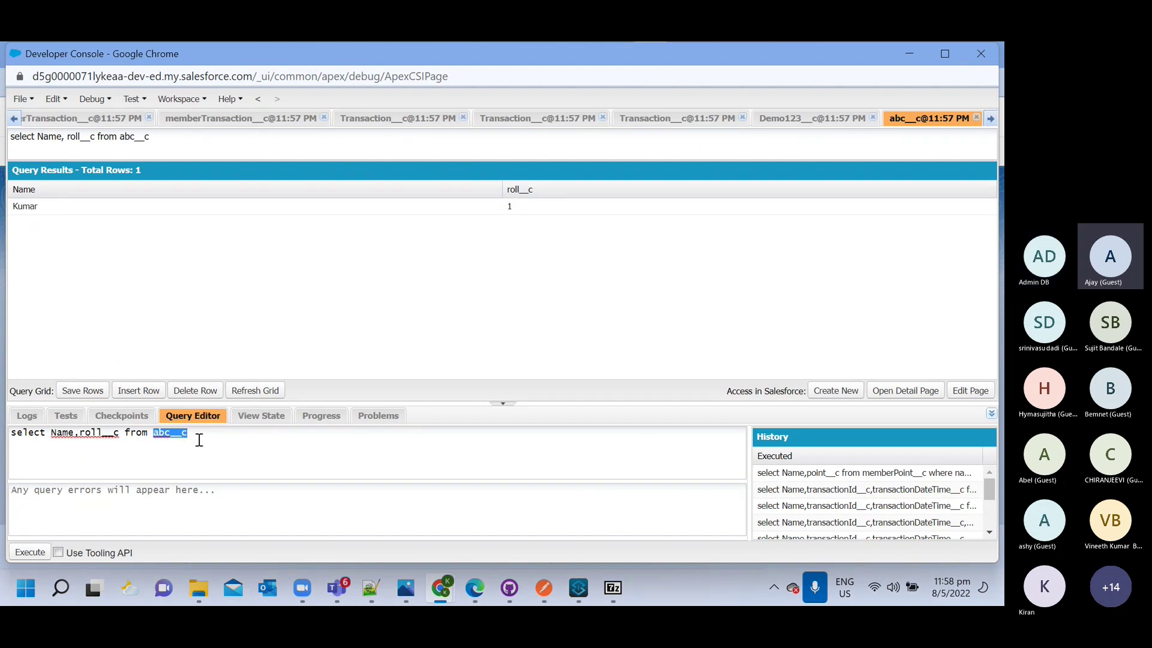
key(alt+Tab)
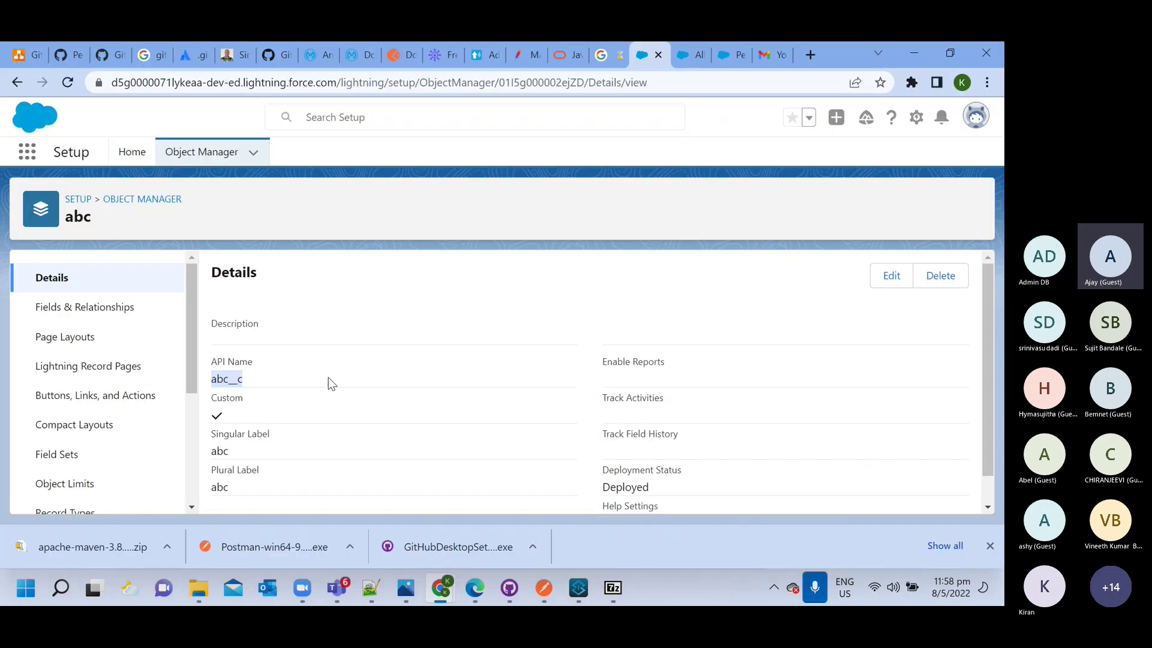
Step: Open abc's Fields & Relationships and compare the field names of roll and Name with those in the query
click(80, 310)
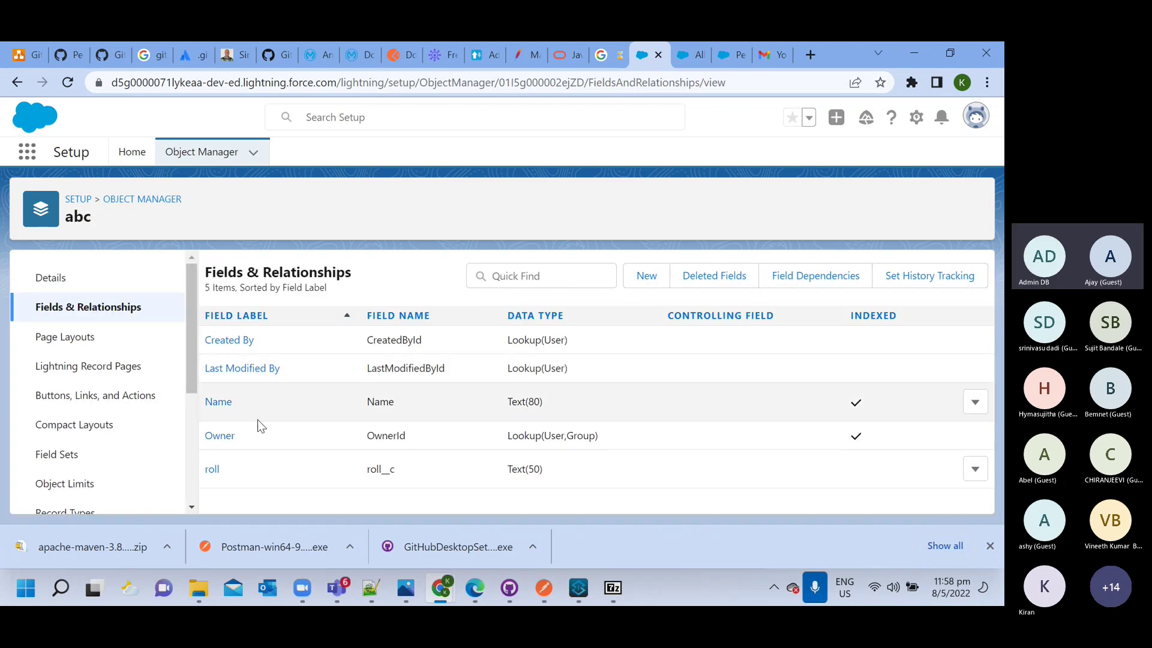
double_click(363, 471)
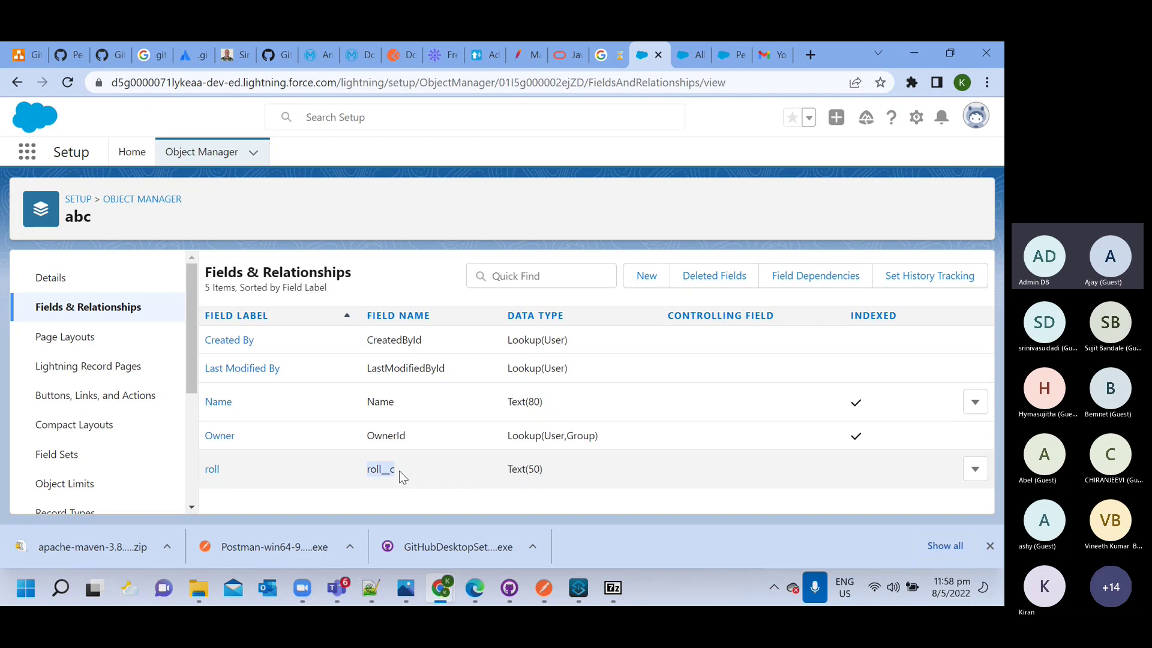
key(alt+Tab)
double_click(102, 433)
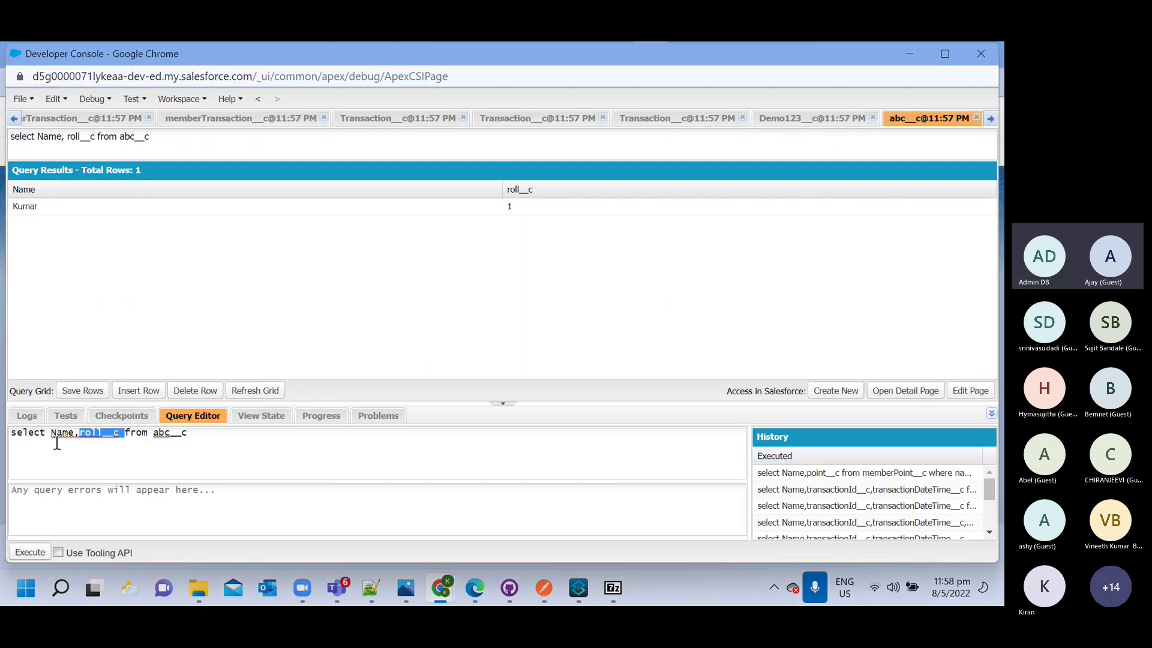
key(alt+Tab)
double_click(365, 402)
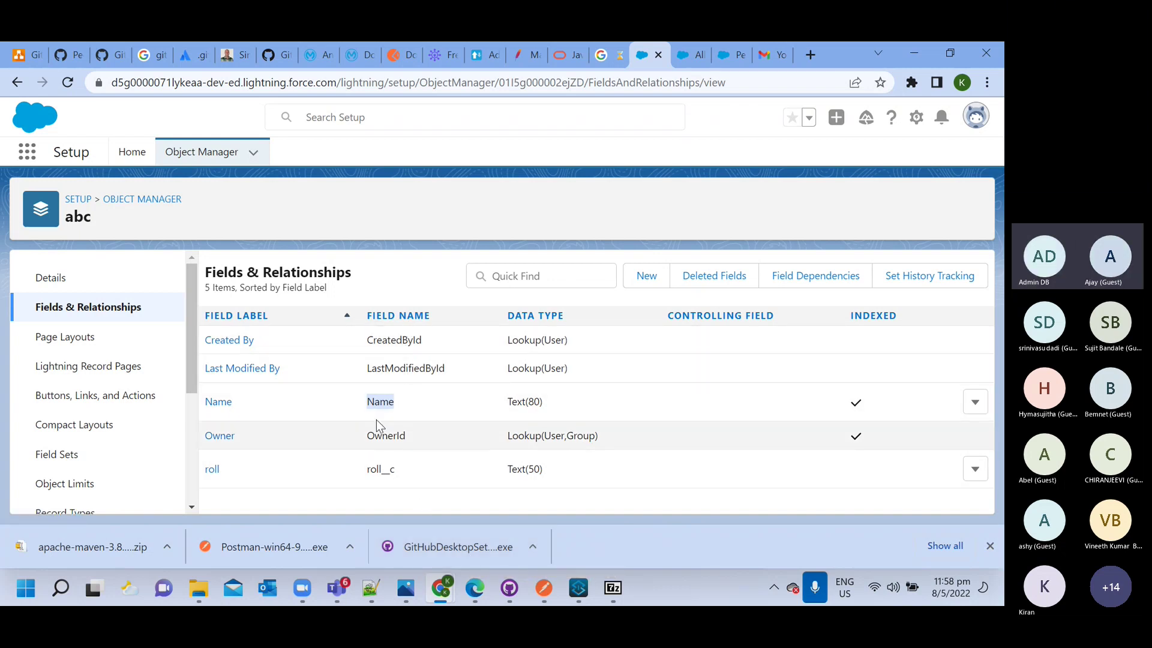
Step: Return to abc's Details page and check its API name against the query once more
click(60, 280)
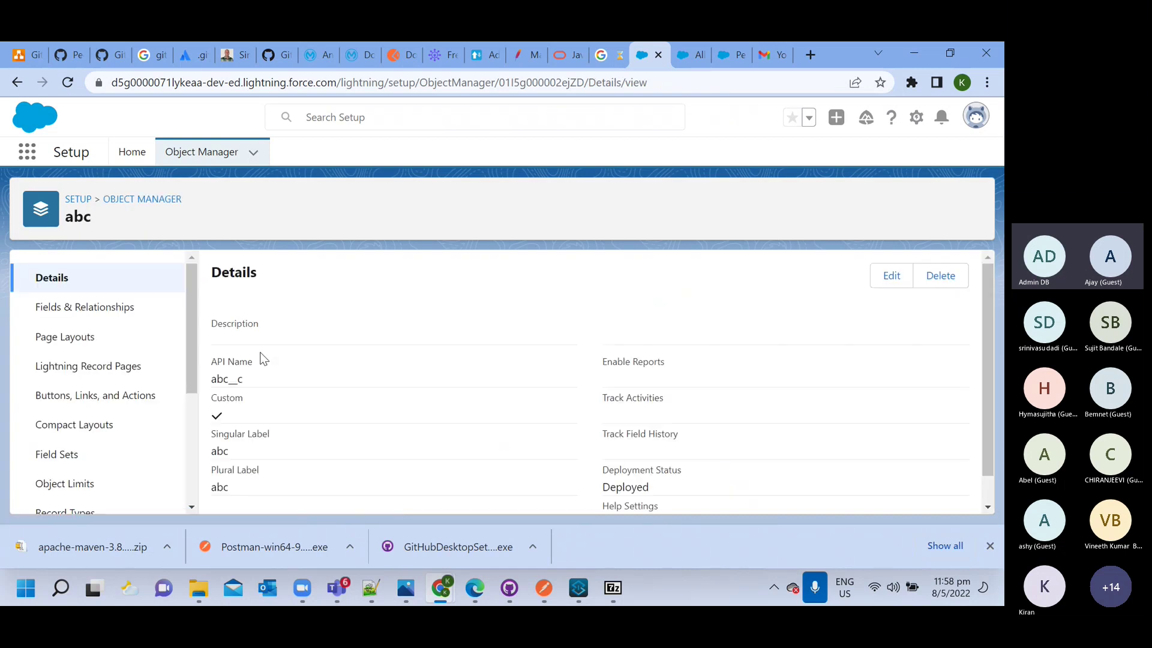
double_click(227, 379)
key(alt+Tab)
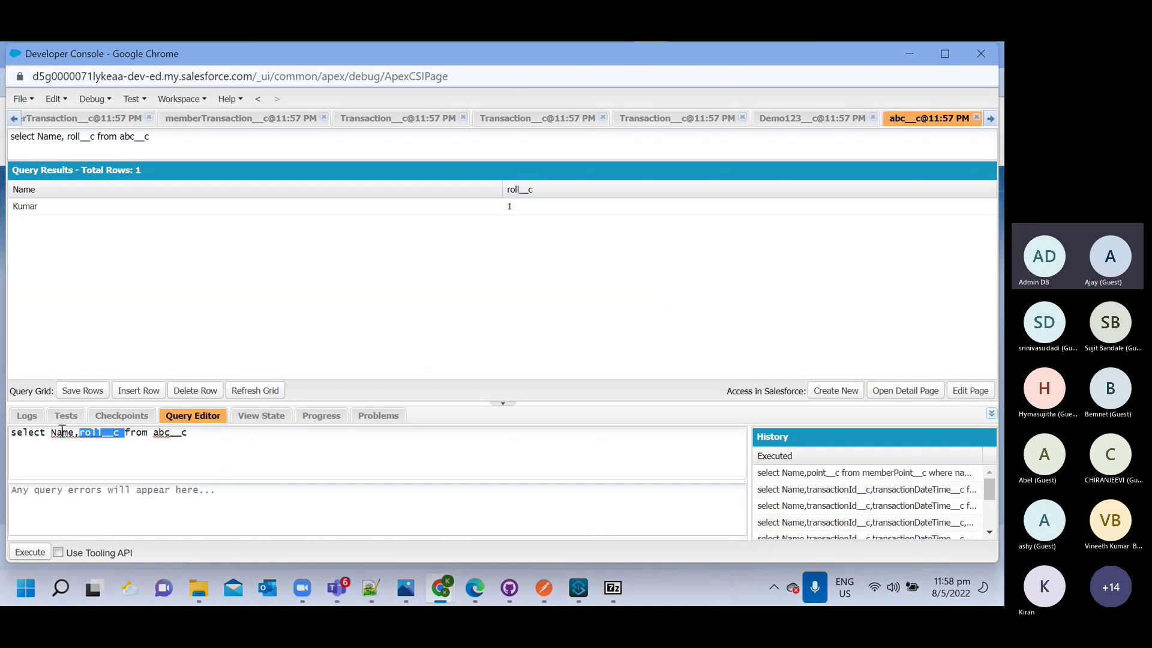
key(alt+Tab)
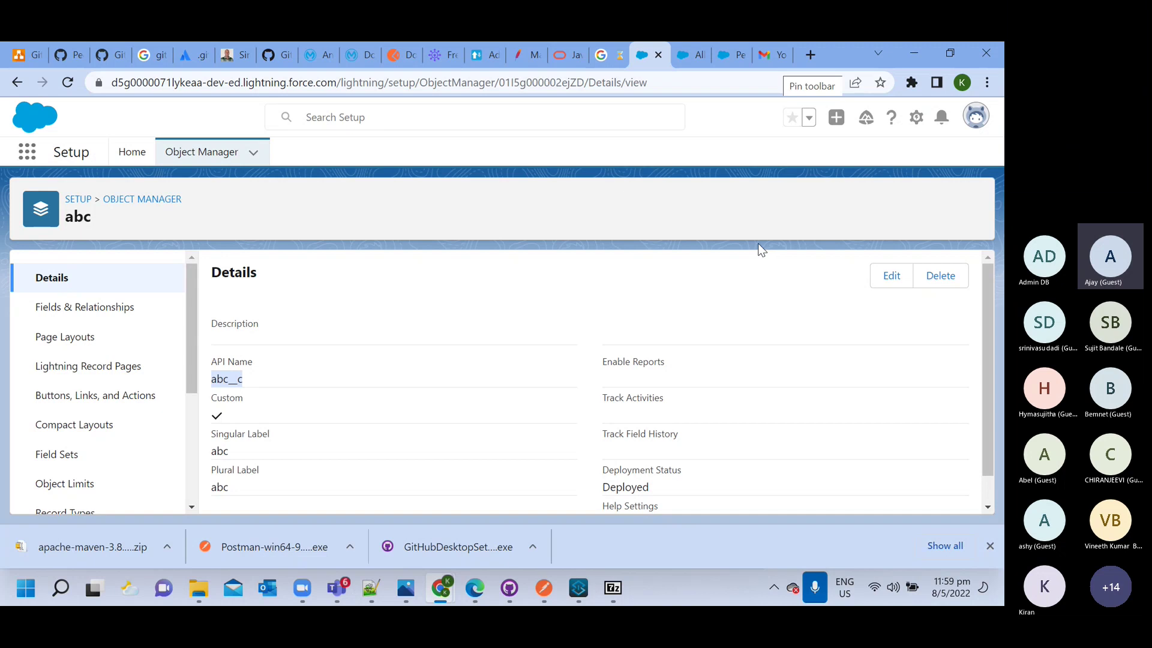
Step: Switch to the Mulesoft Realtime Project meeting in Microsoft Teams and open its additional meeting options
key(alt+Tab)
key(Tab)
key(Tab)
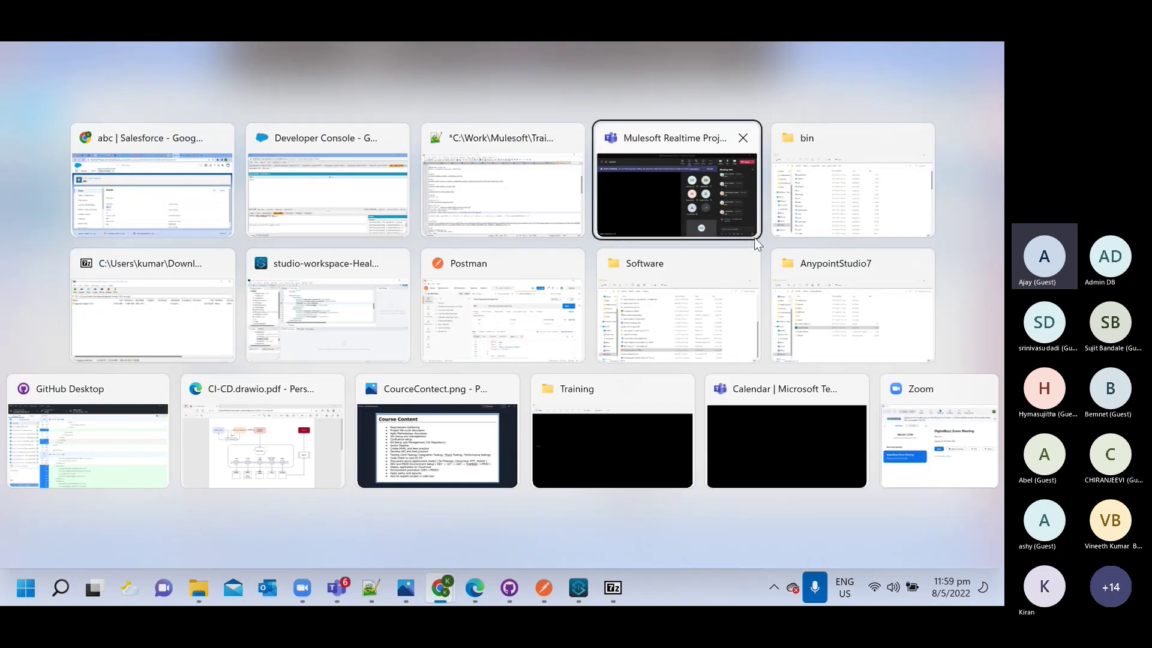
click(711, 93)
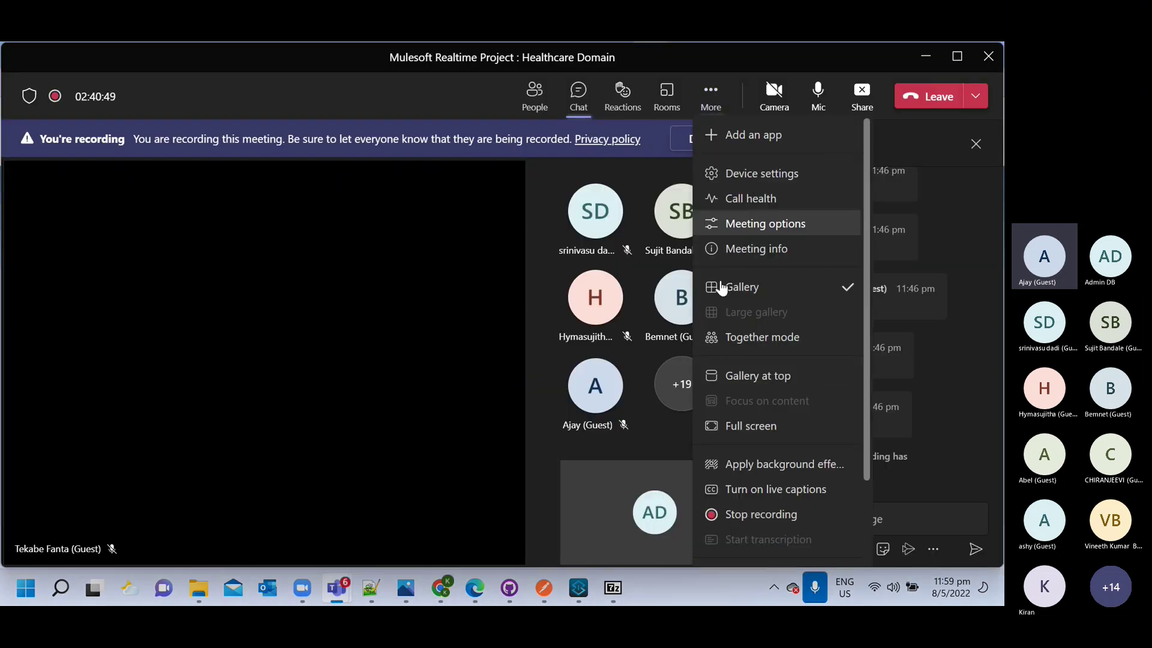